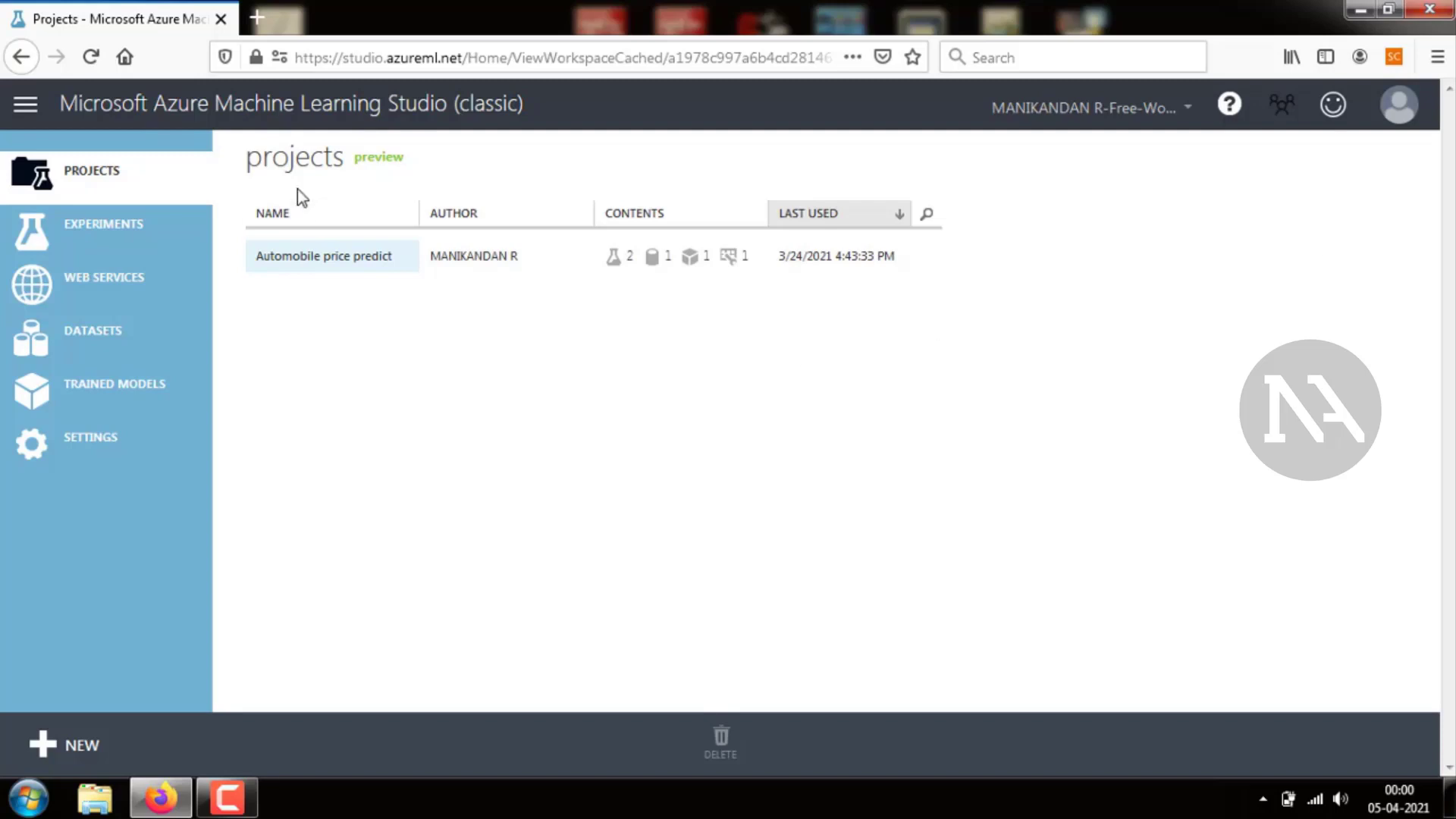
Create a new blank experiment from the experiments list
click(123, 259)
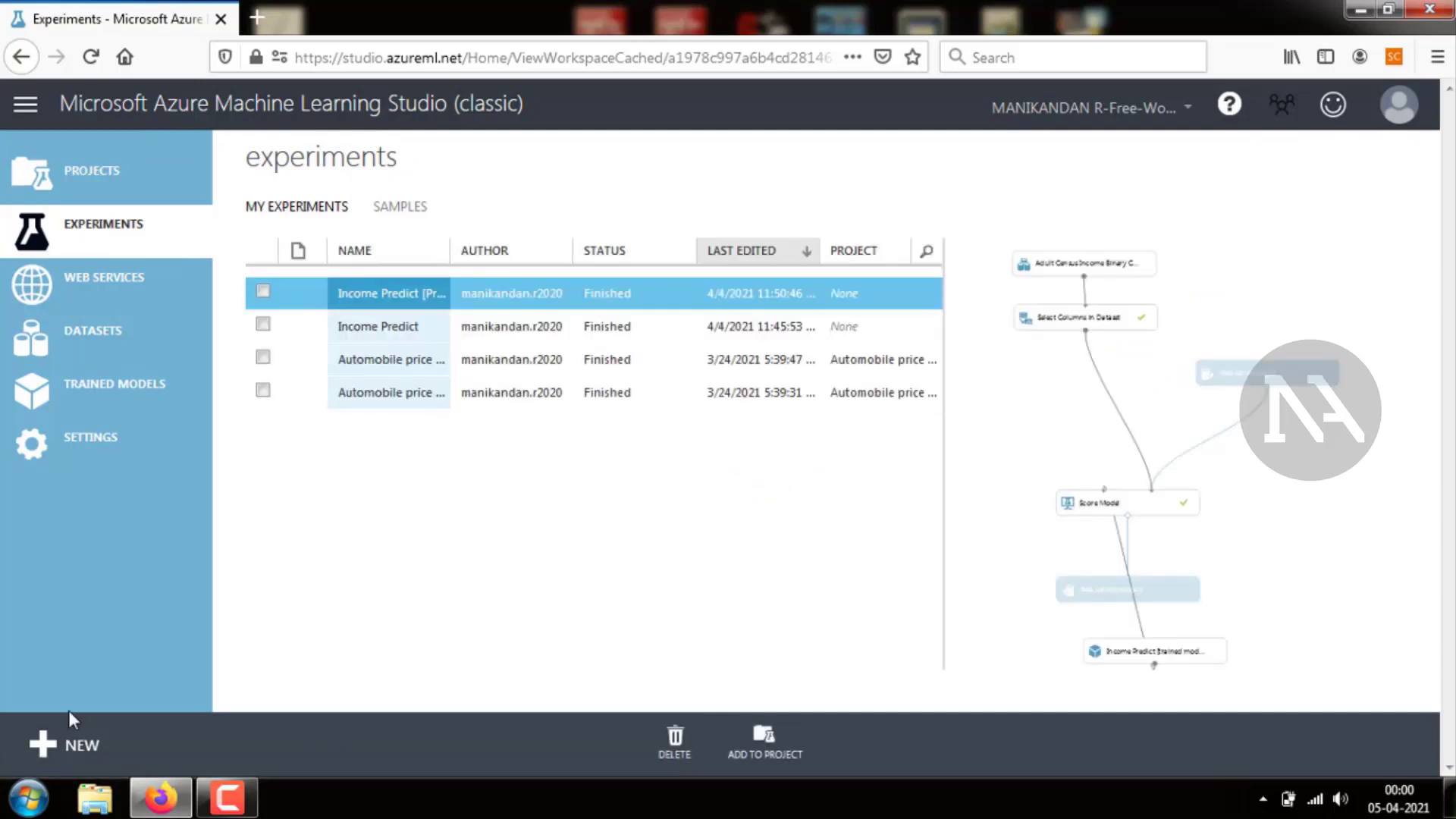
click(66, 741)
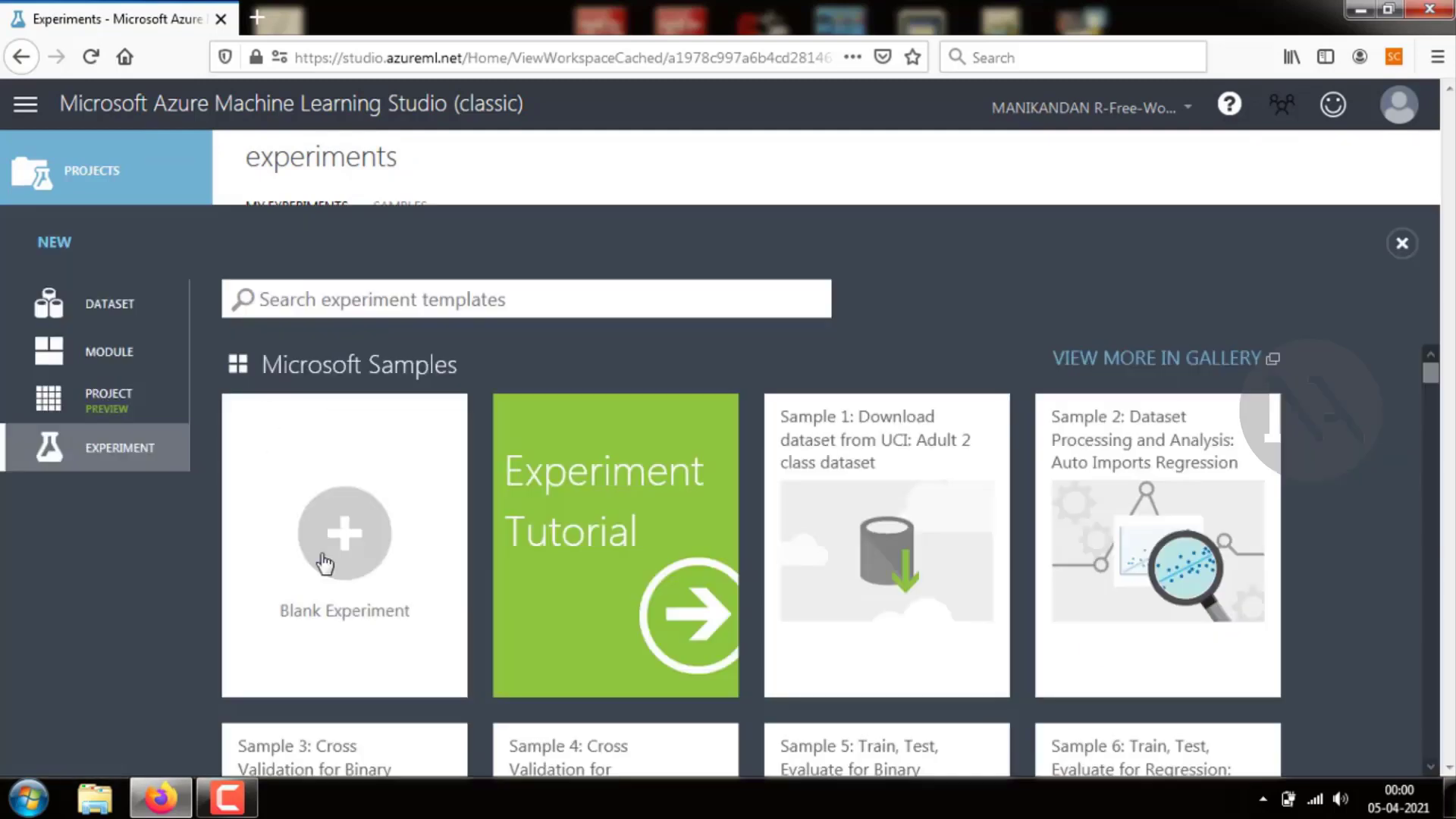
click(360, 549)
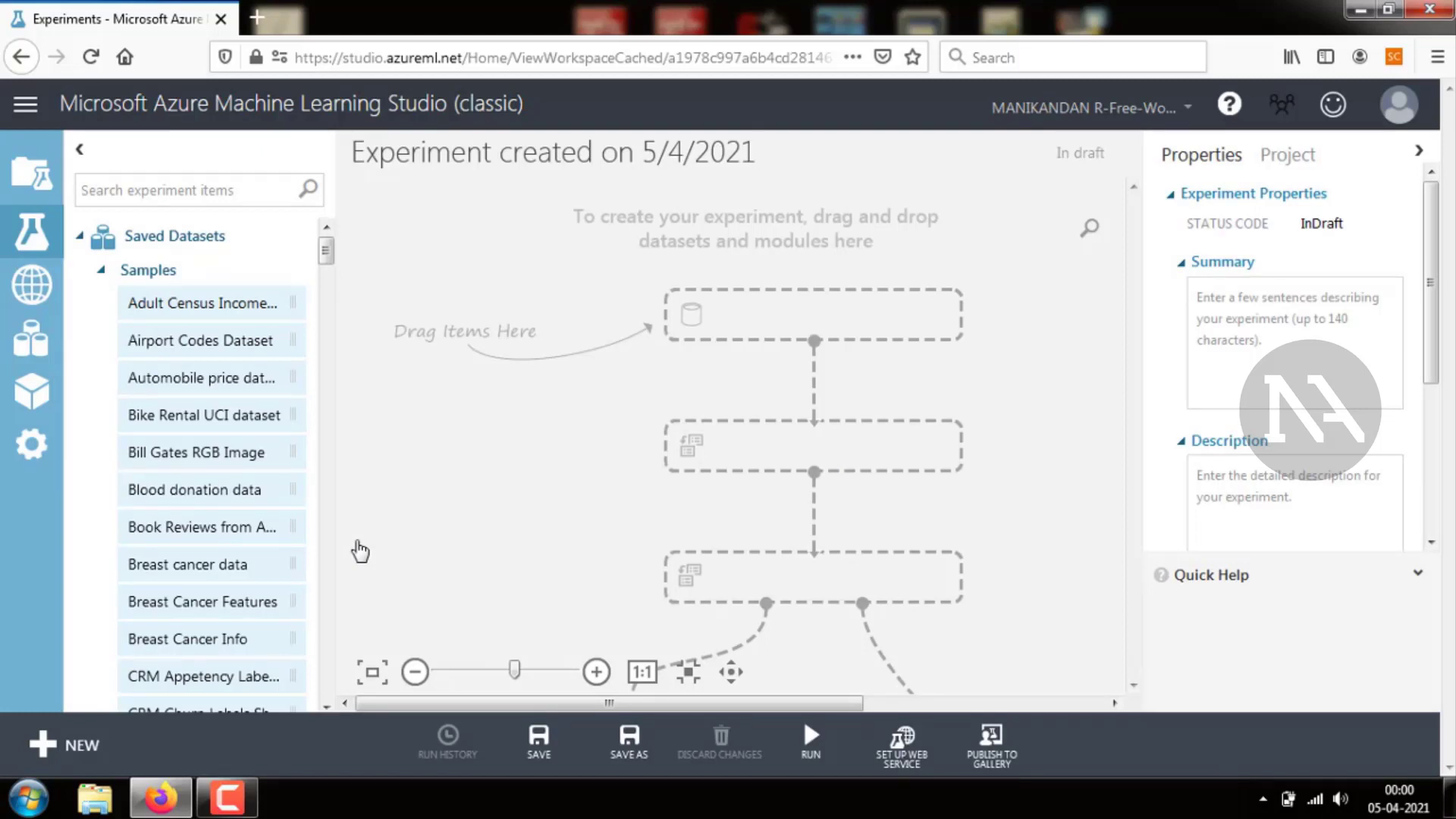
Add the Adult Census Income Binary Classification sample dataset to the experiment canvas
click(102, 271)
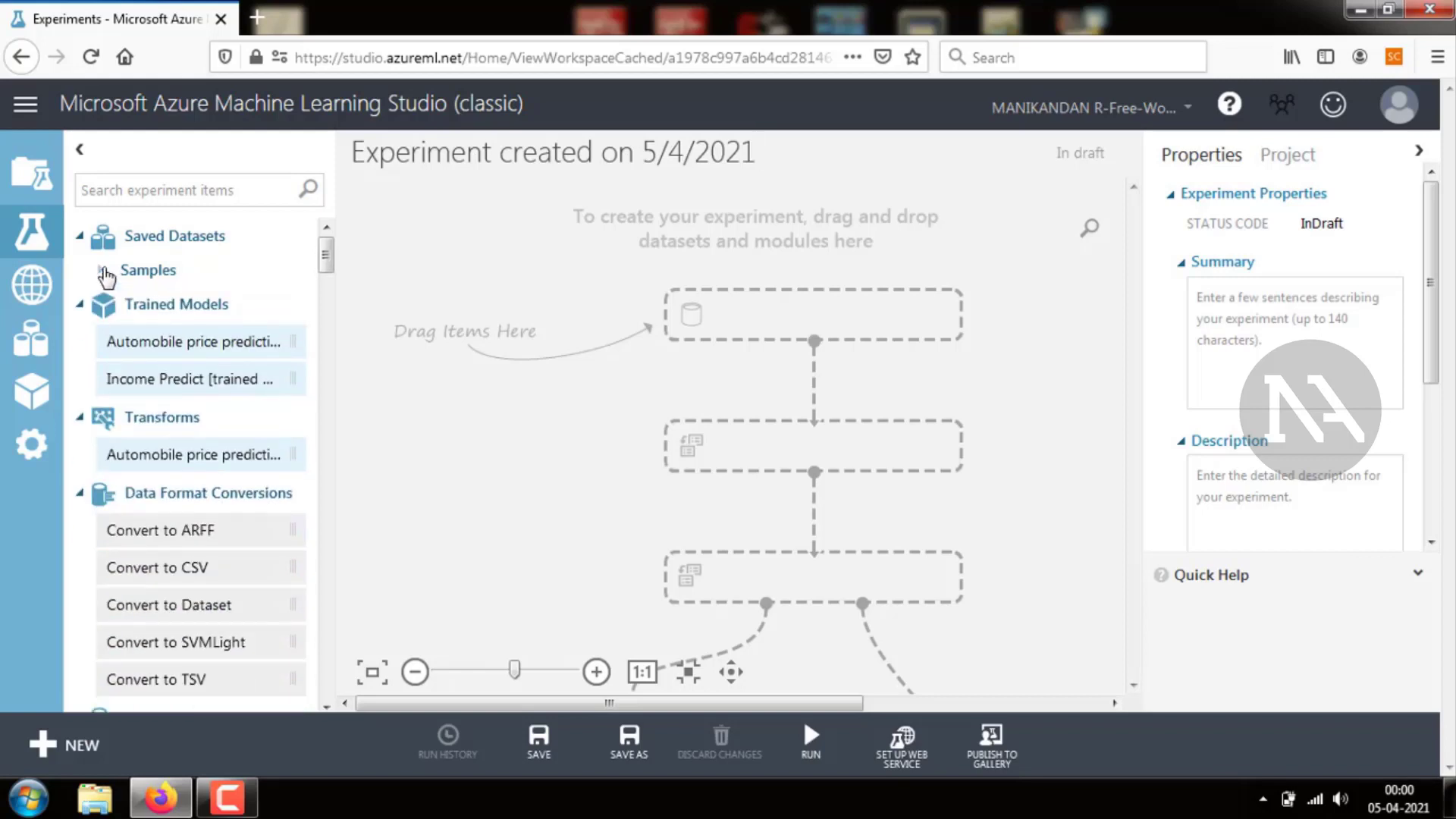
click(102, 271)
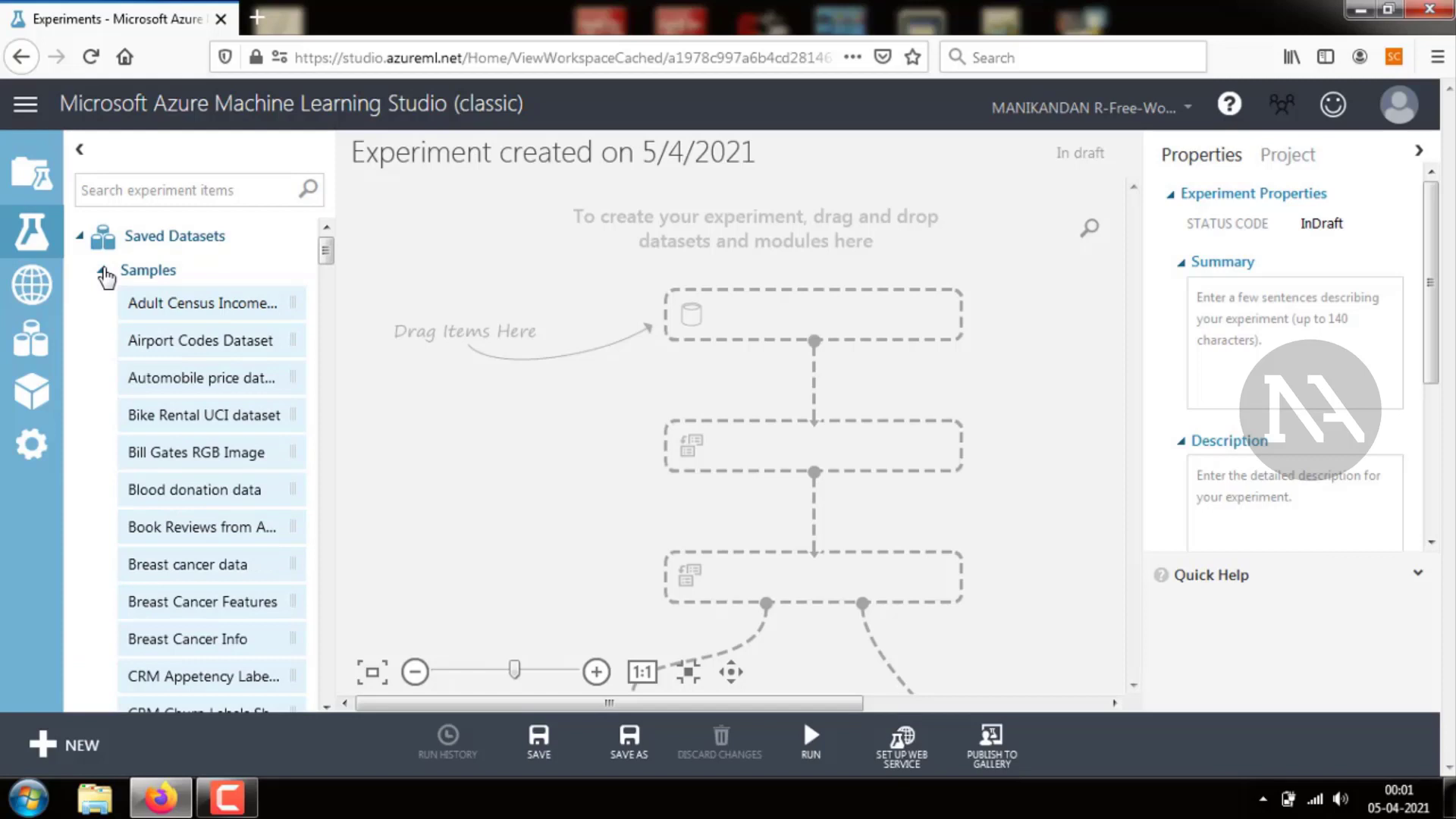
click(138, 307)
drag(138, 307, 788, 303)
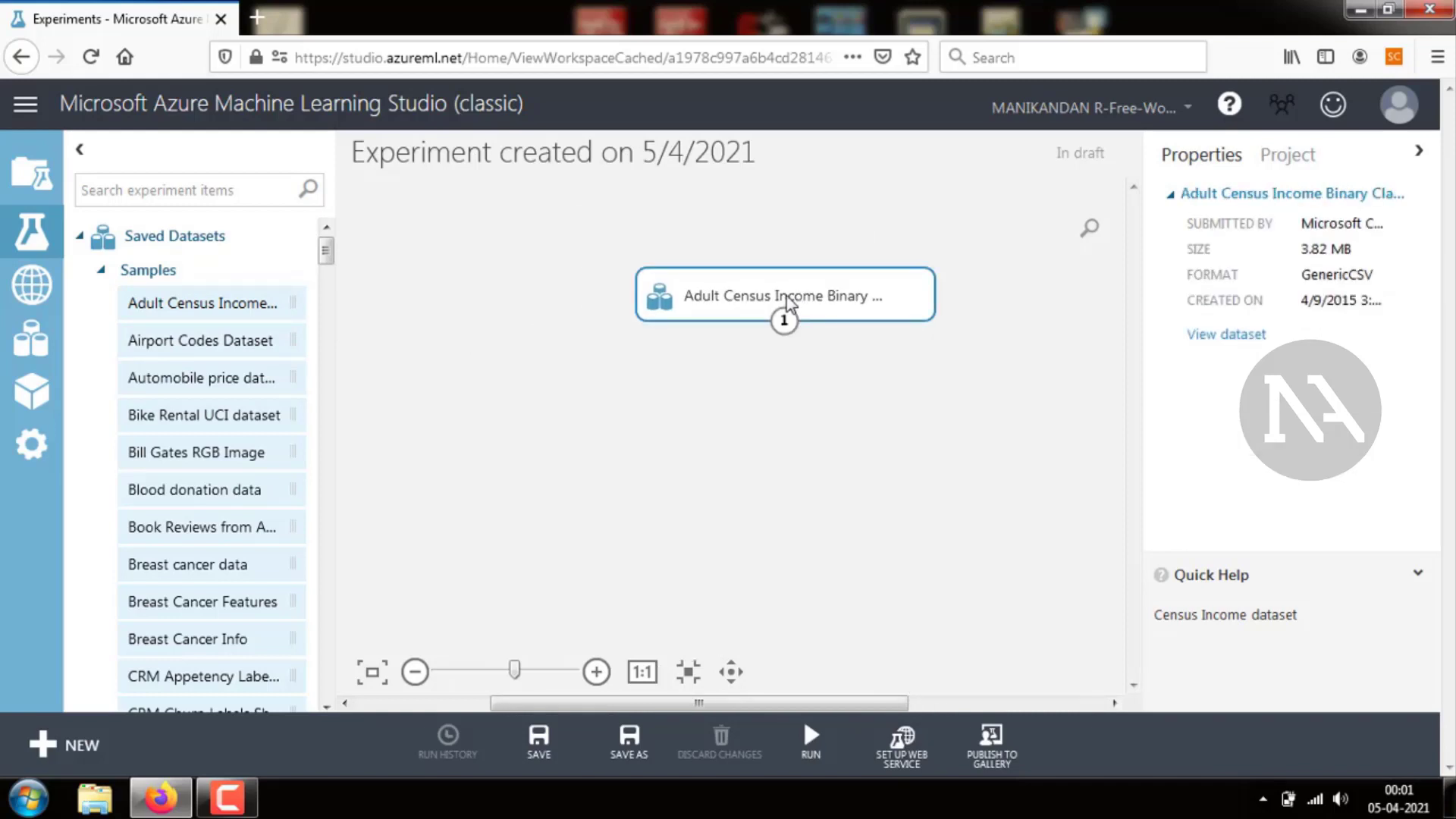
Rename the experiment as Income Predict
click(751, 149)
key(End)
key(BackSpace)
key(BackSpace)
key(BackSpace)
key(BackSpace)
key(BackSpace)
key(BackSpace)
key(BackSpace)
key(BackSpace)
key(BackSpace)
key(BackSpace)
key(BackSpace)
key(BackSpace)
key(BackSpace)
key(BackSpace)
key(BackSpace)
key(BackSpace)
key(BackSpace)
key(BackSpace)
key(BackSpace)
key(BackSpace)
key(BackSpace)
key(BackSpace)
key(BackSpace)
key(BackSpace)
key(BackSpace)
key(BackSpace)
key(BackSpace)
key(BackSpace)
key(BackSpace)
key(BackSpace)
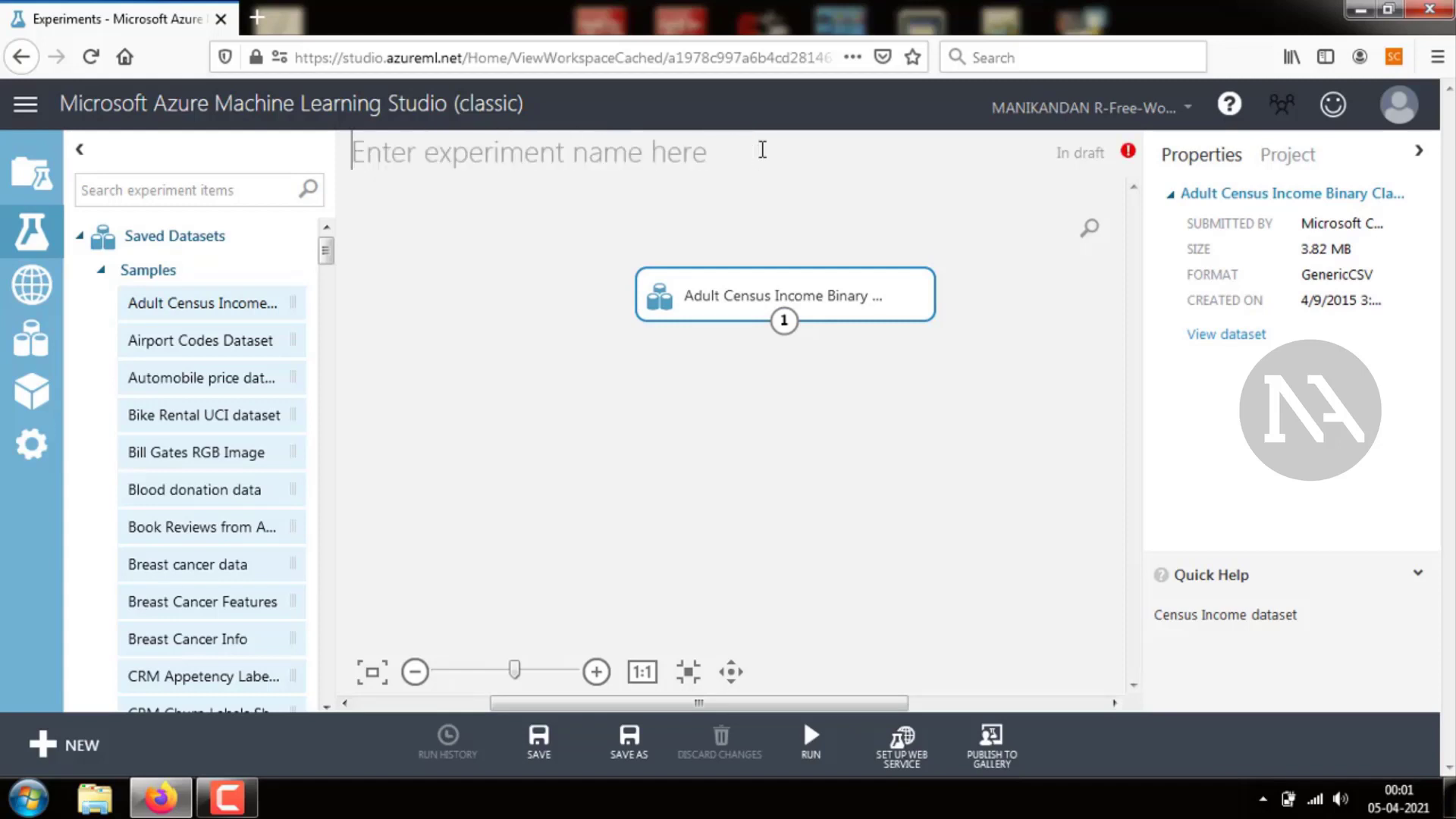
text(Incom)
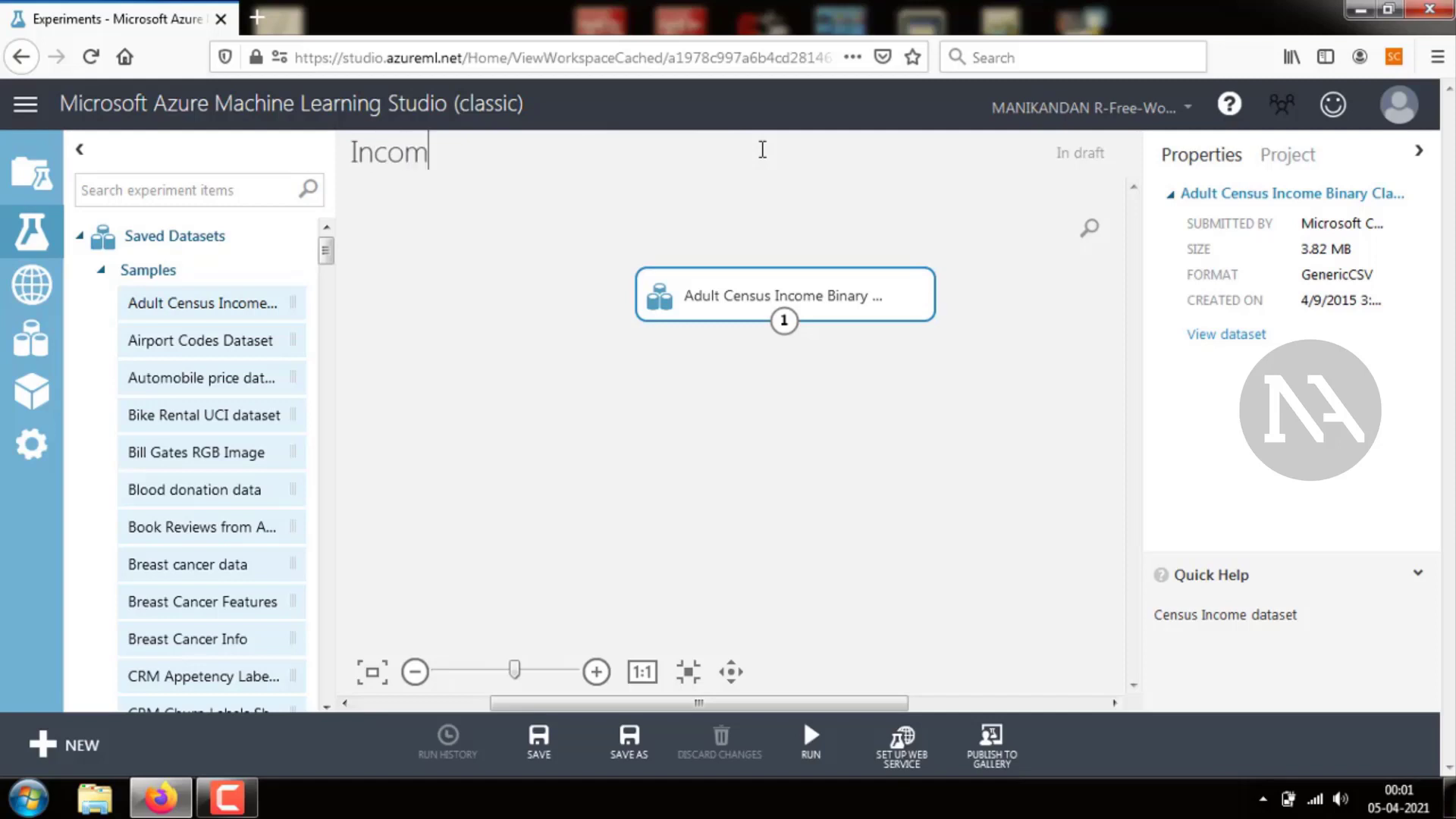
text(e Predict)
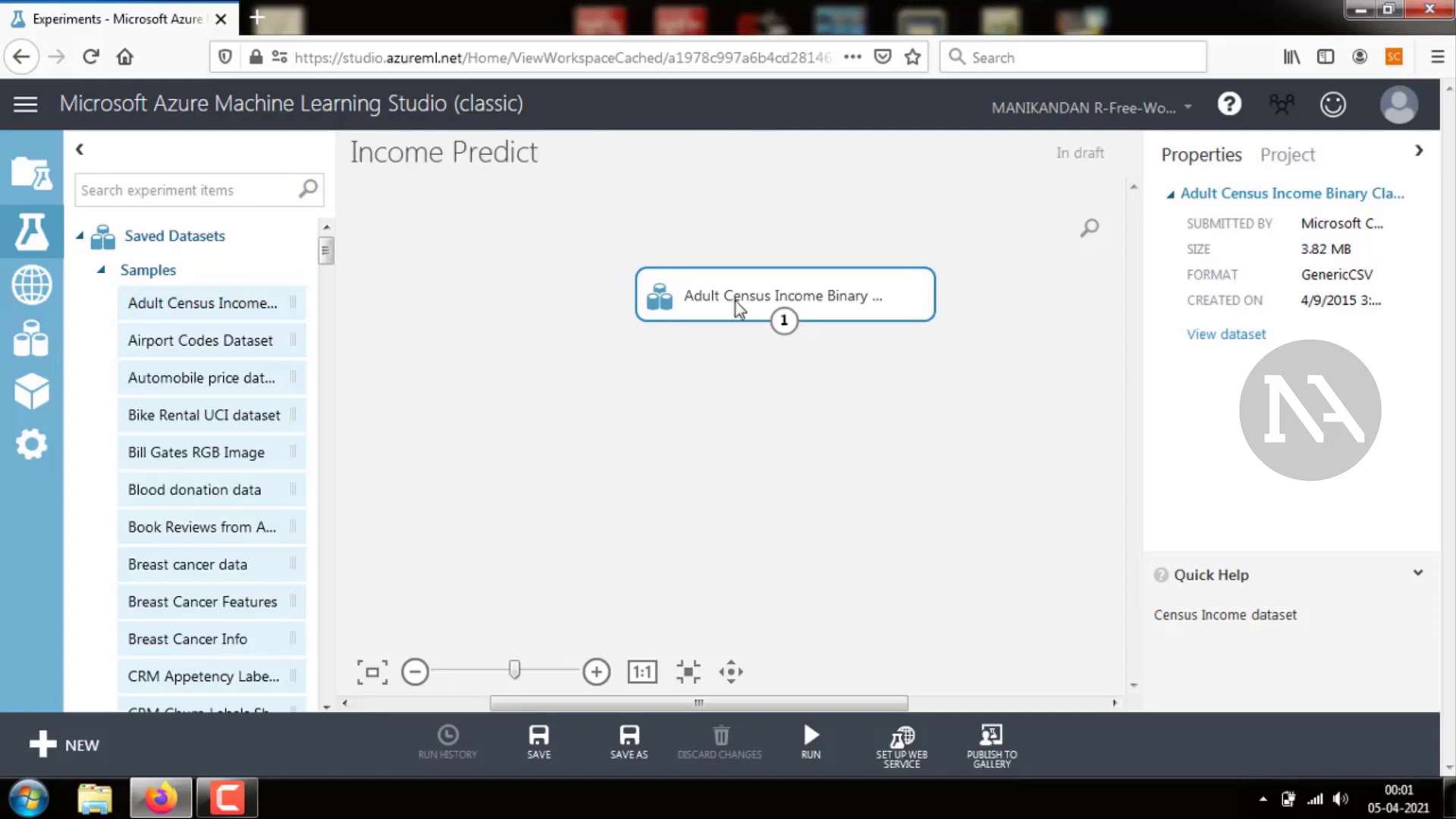
Visualize the Adult Census dataset's output and scroll across its columns
right_click(787, 323)
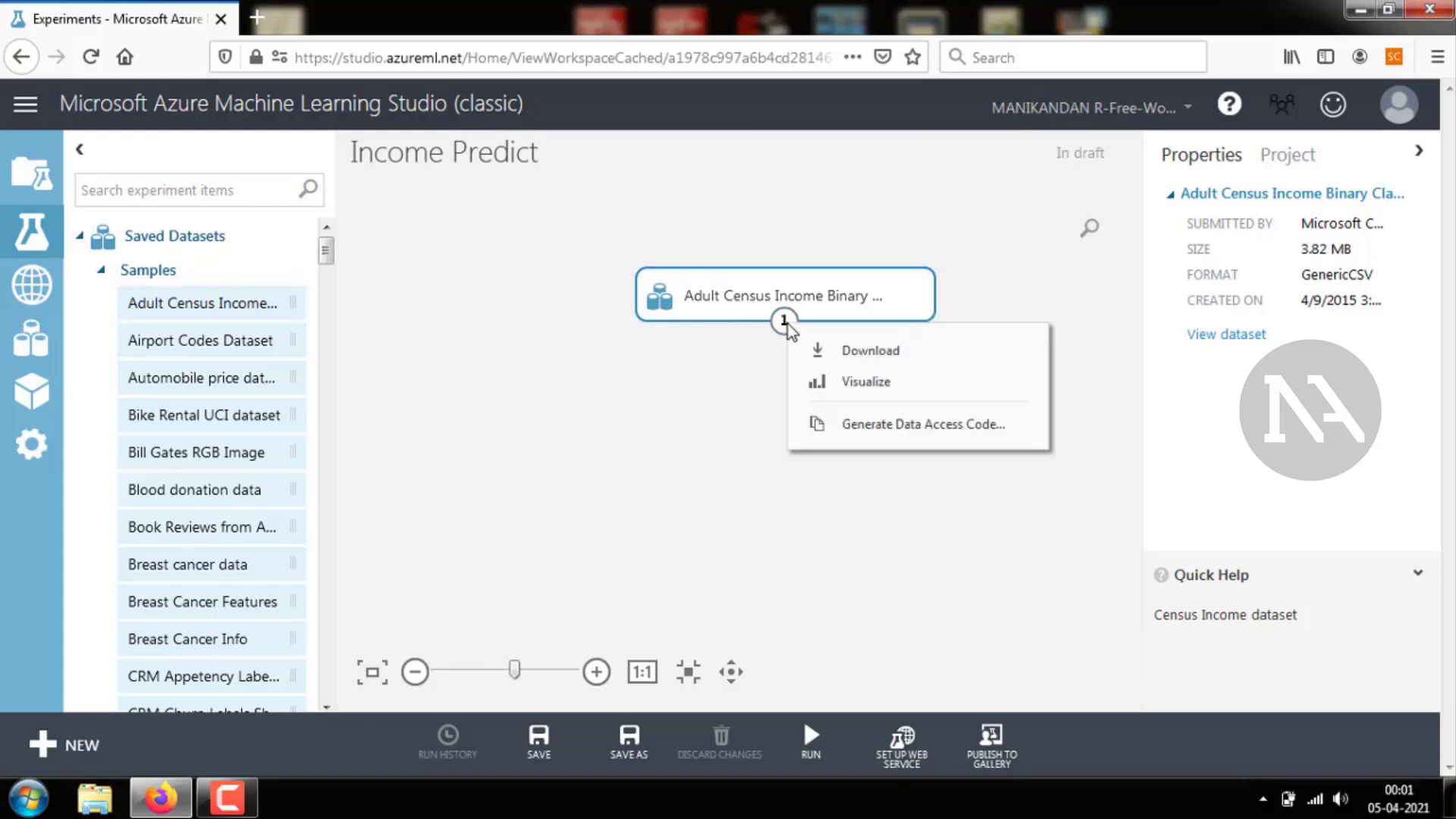
click(824, 379)
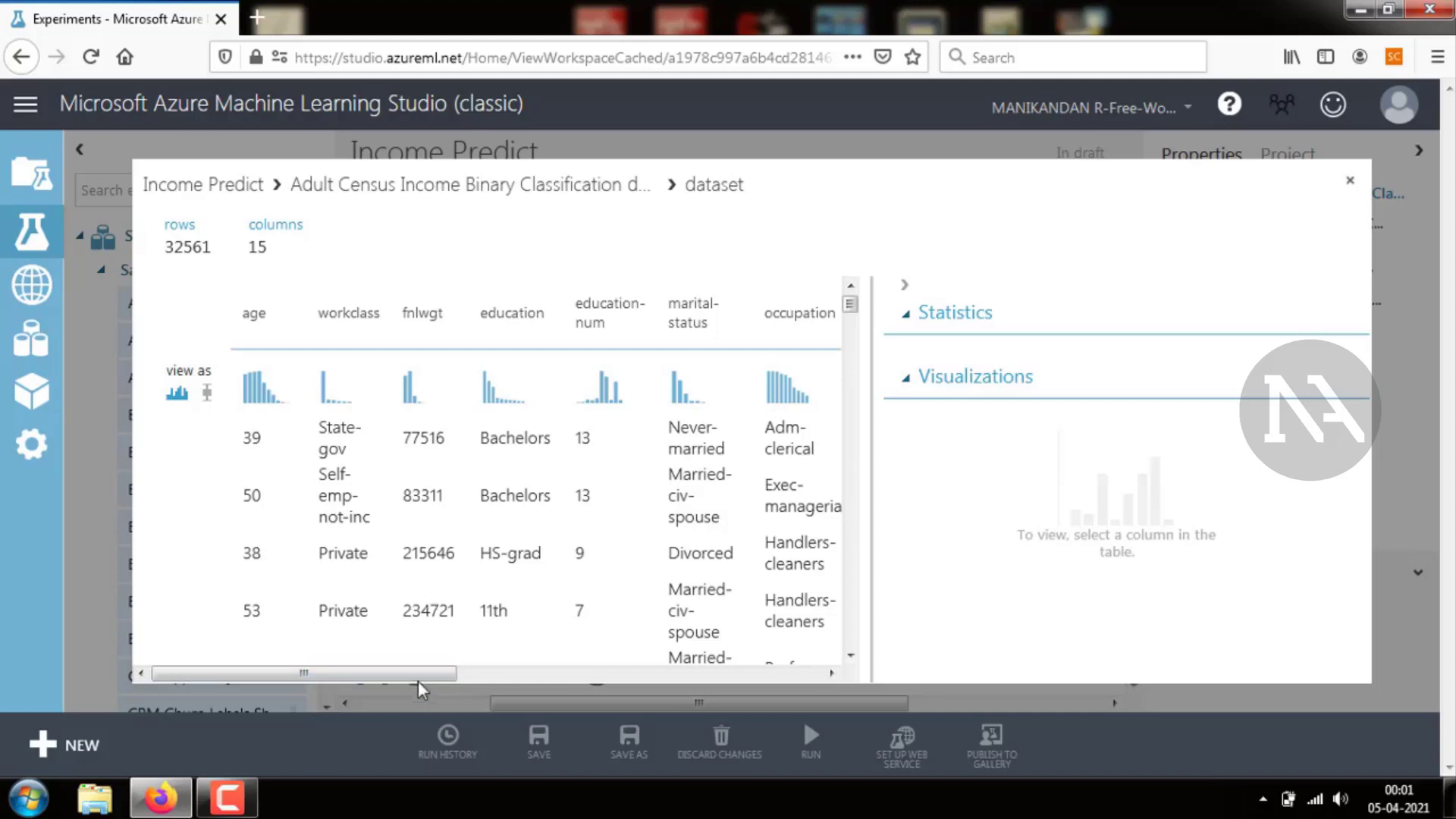
drag(417, 680, 449, 676)
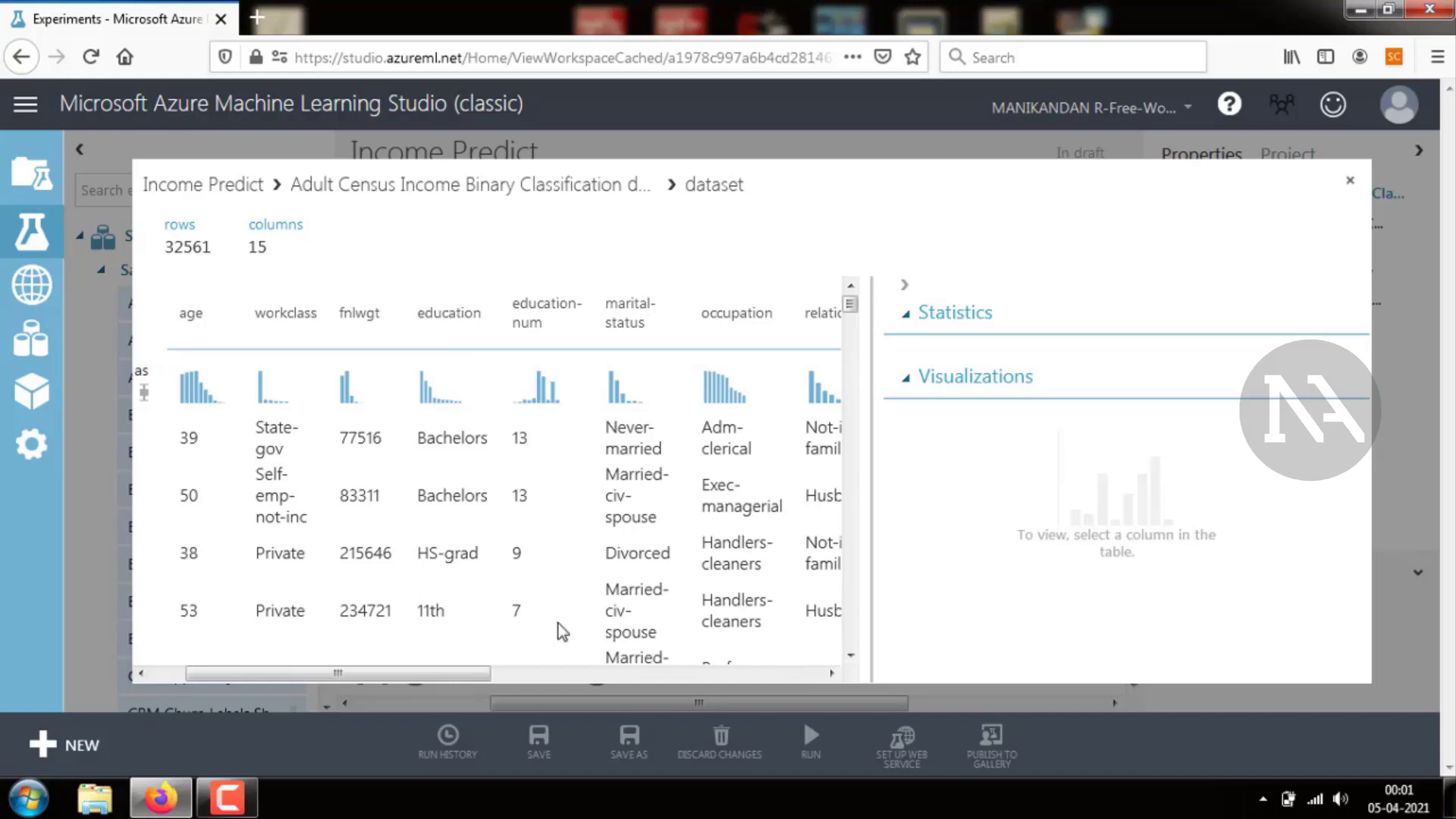
drag(465, 670, 733, 670)
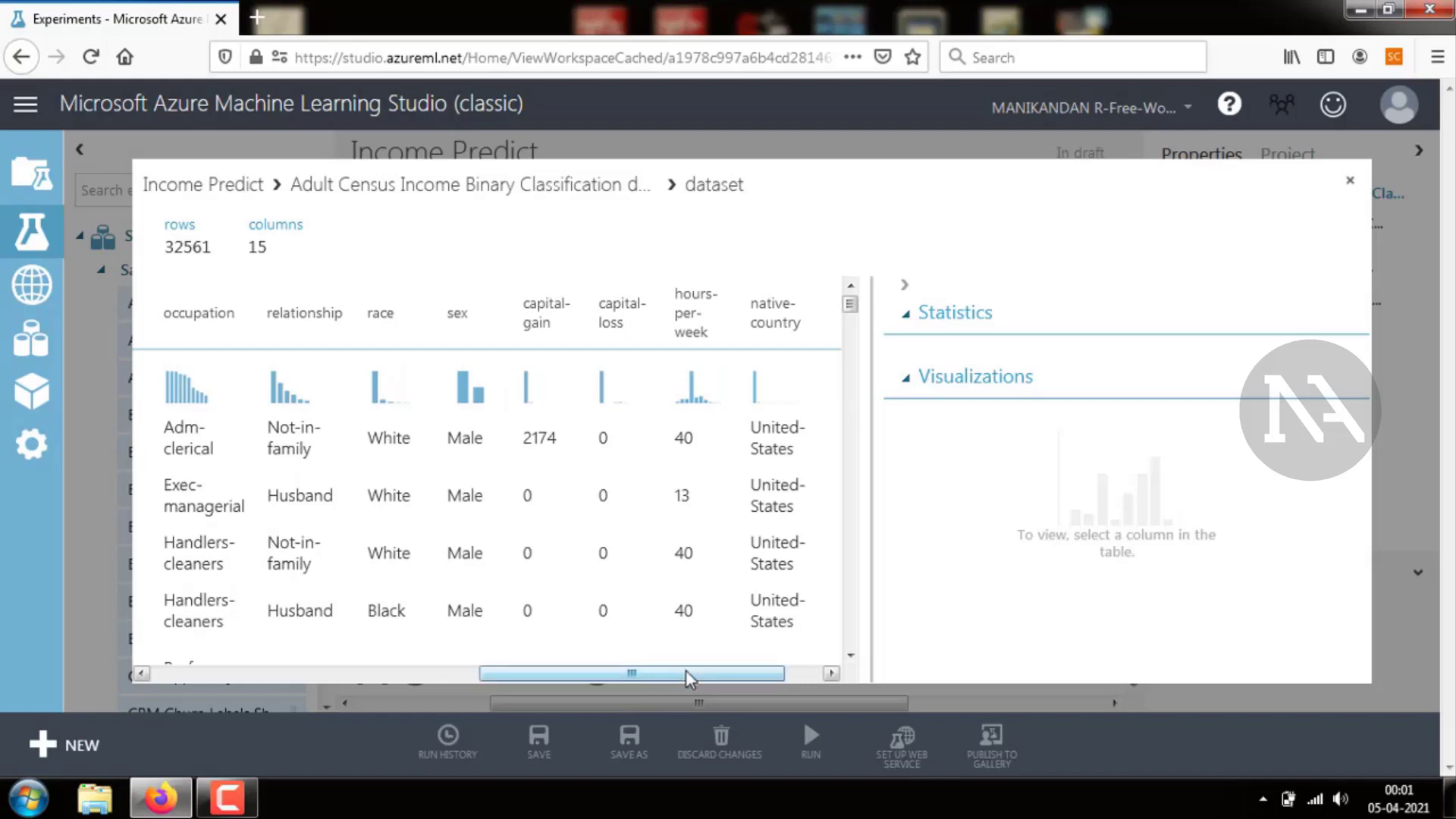
drag(720, 677, 758, 672)
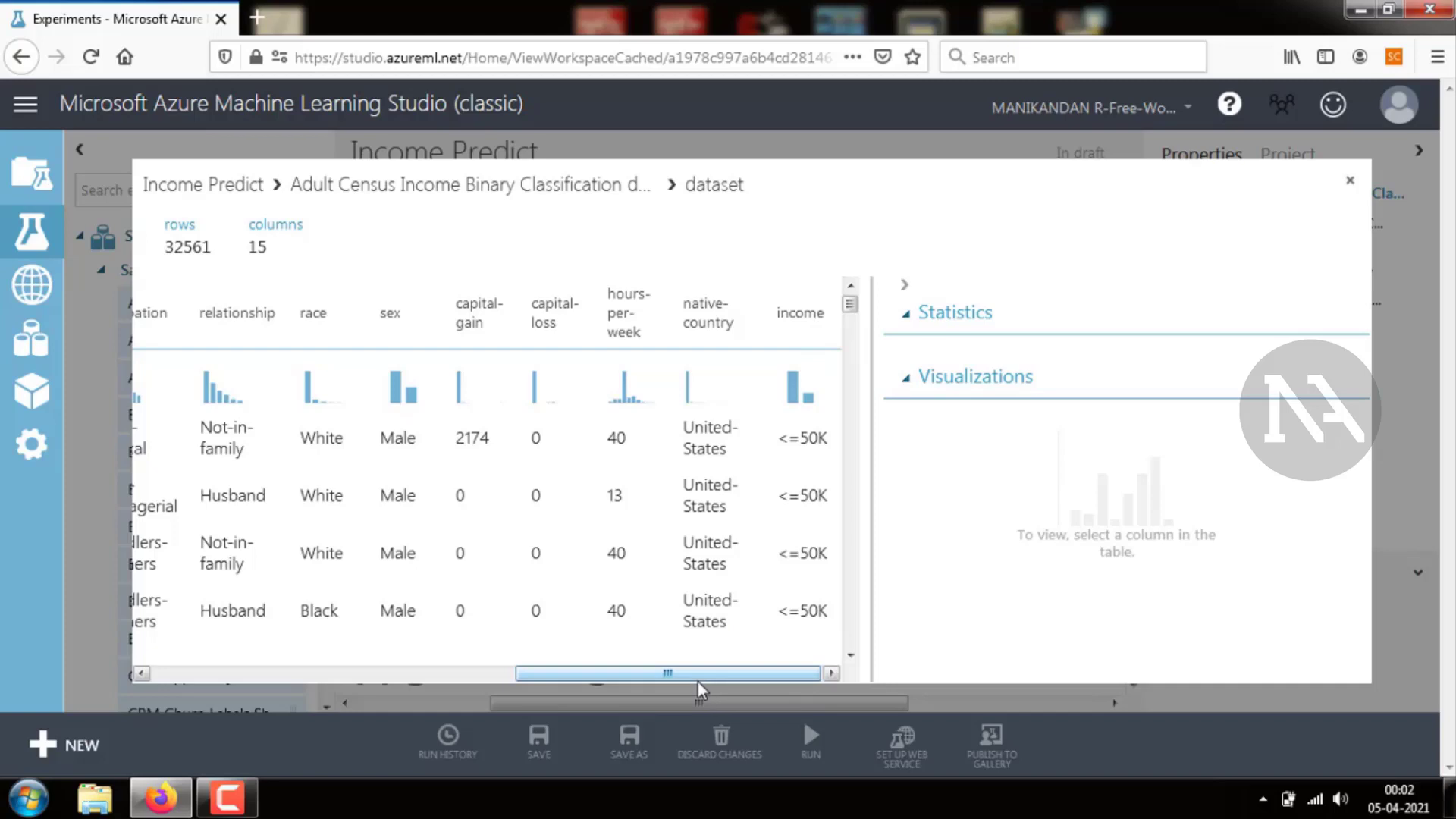
drag(699, 675, 285, 703)
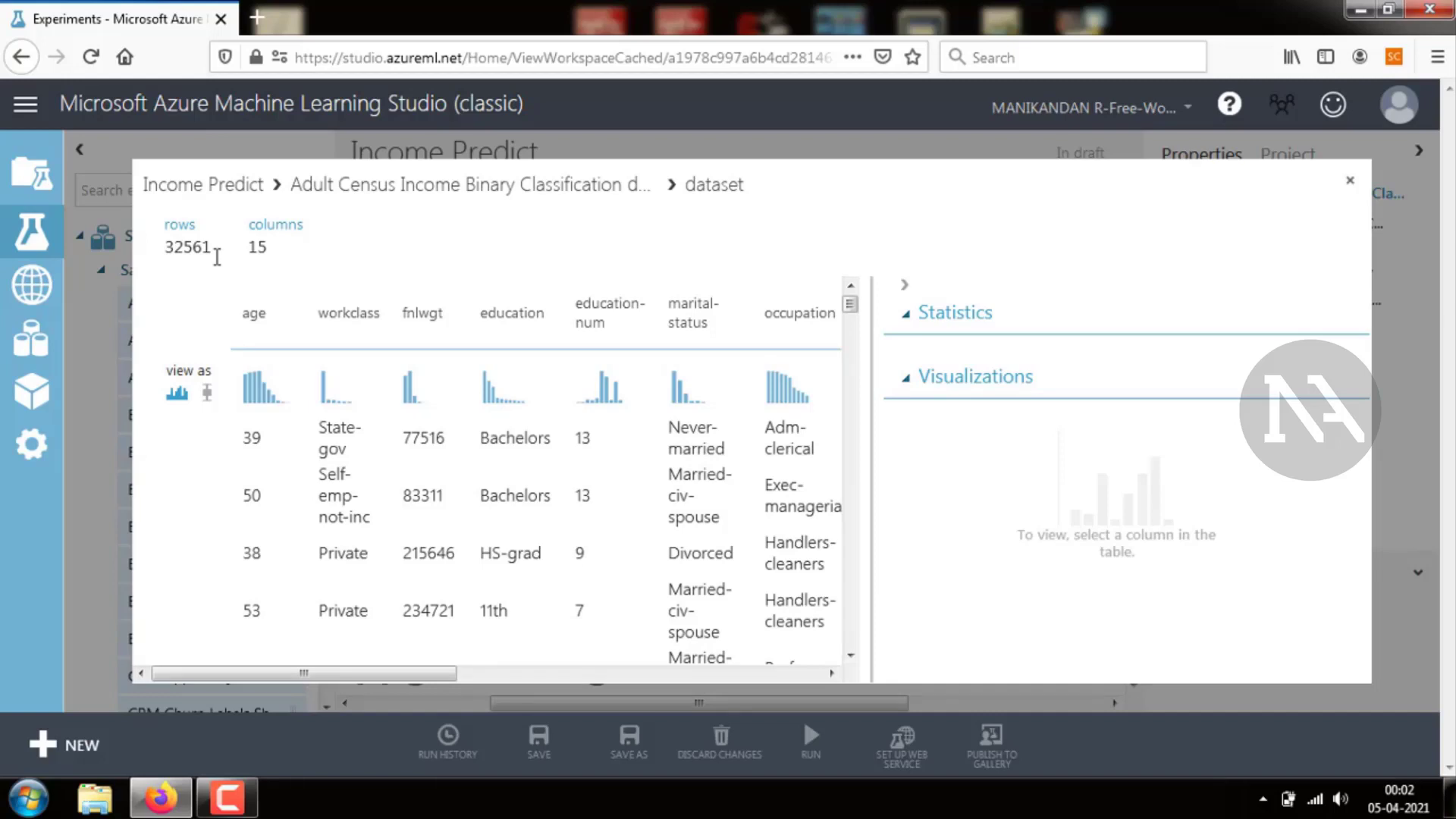
click(1349, 182)
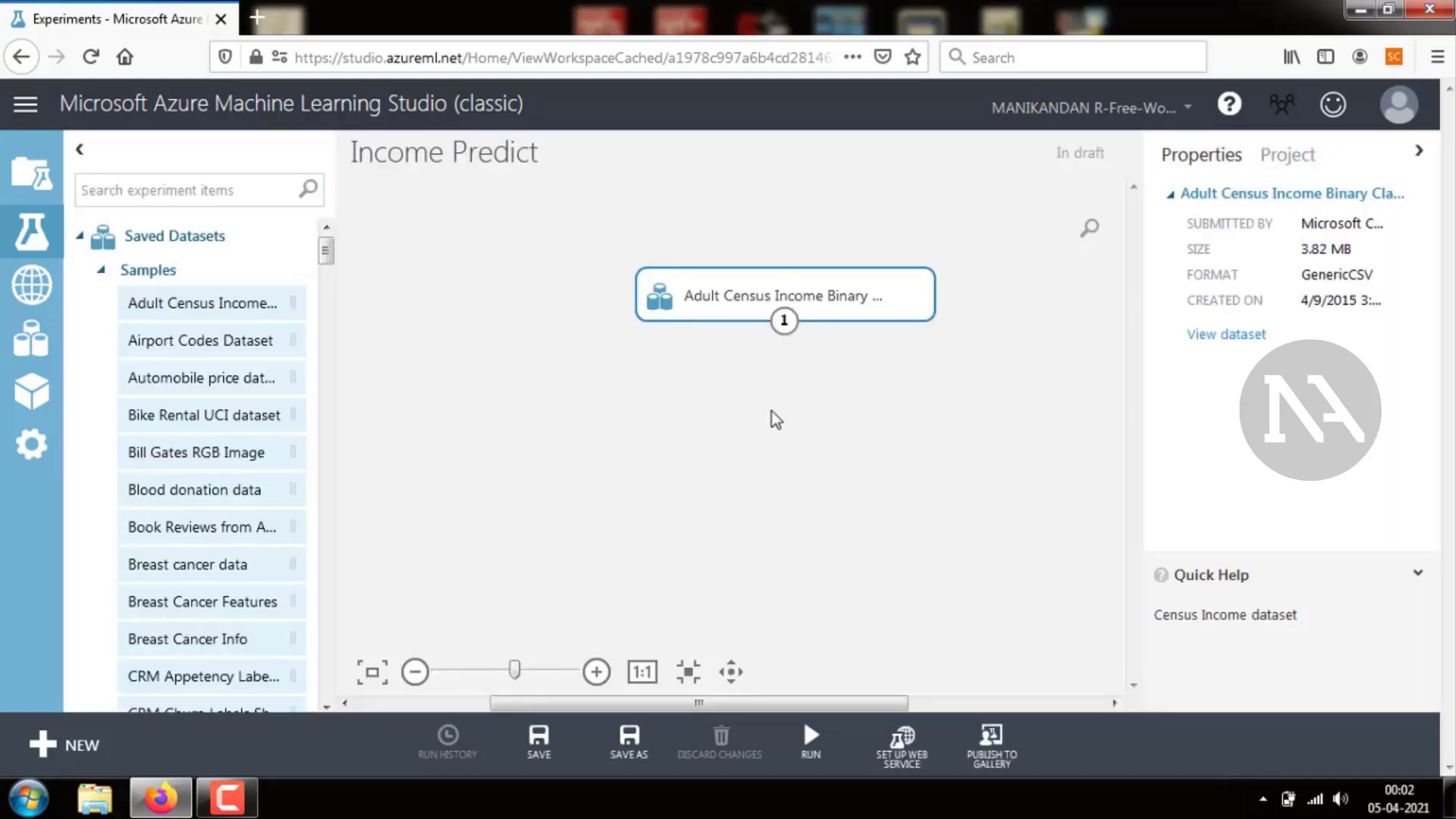
Reopen the dataset visualization and scroll through to the income column
click(784, 328)
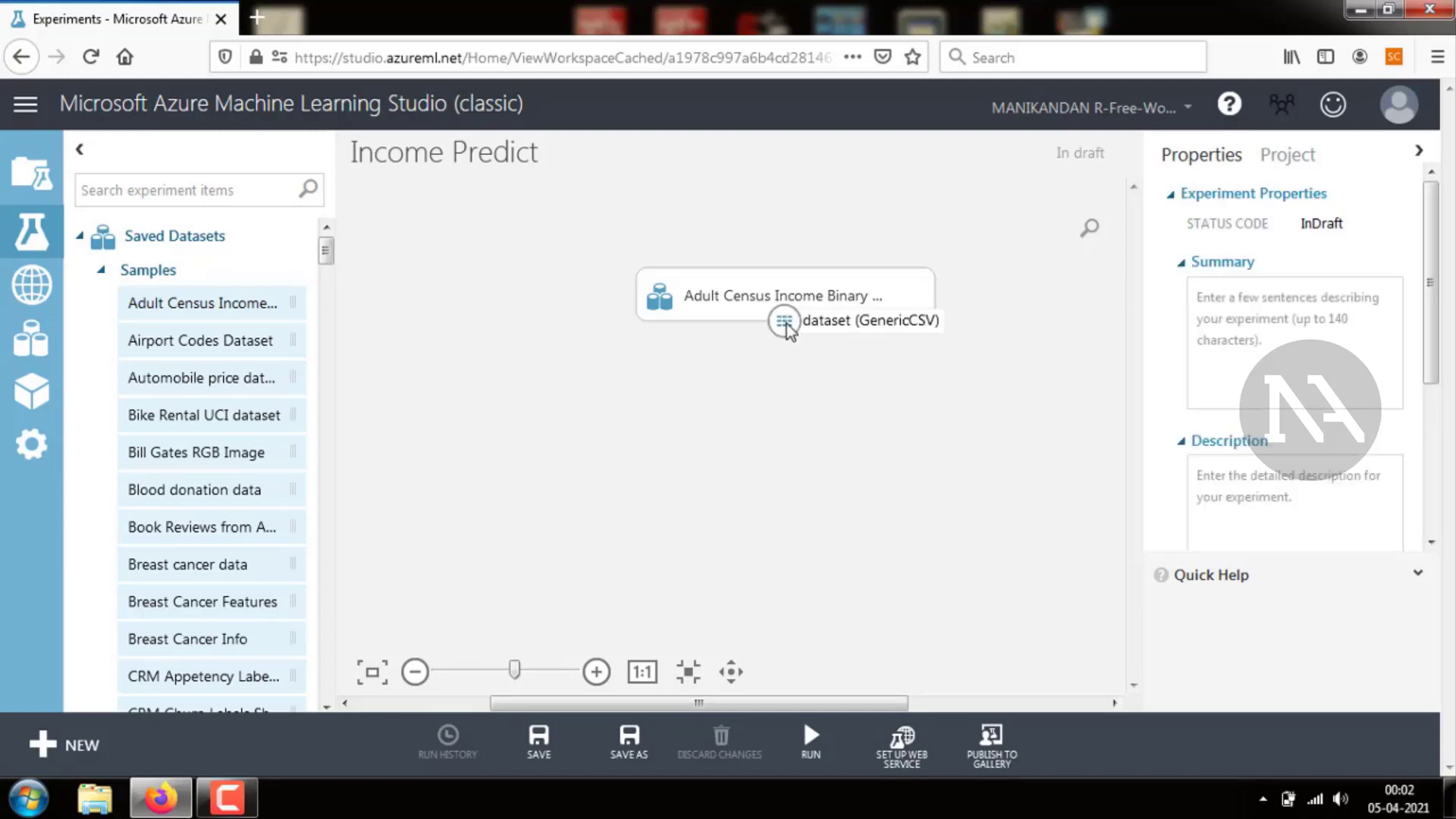
right_click(785, 326)
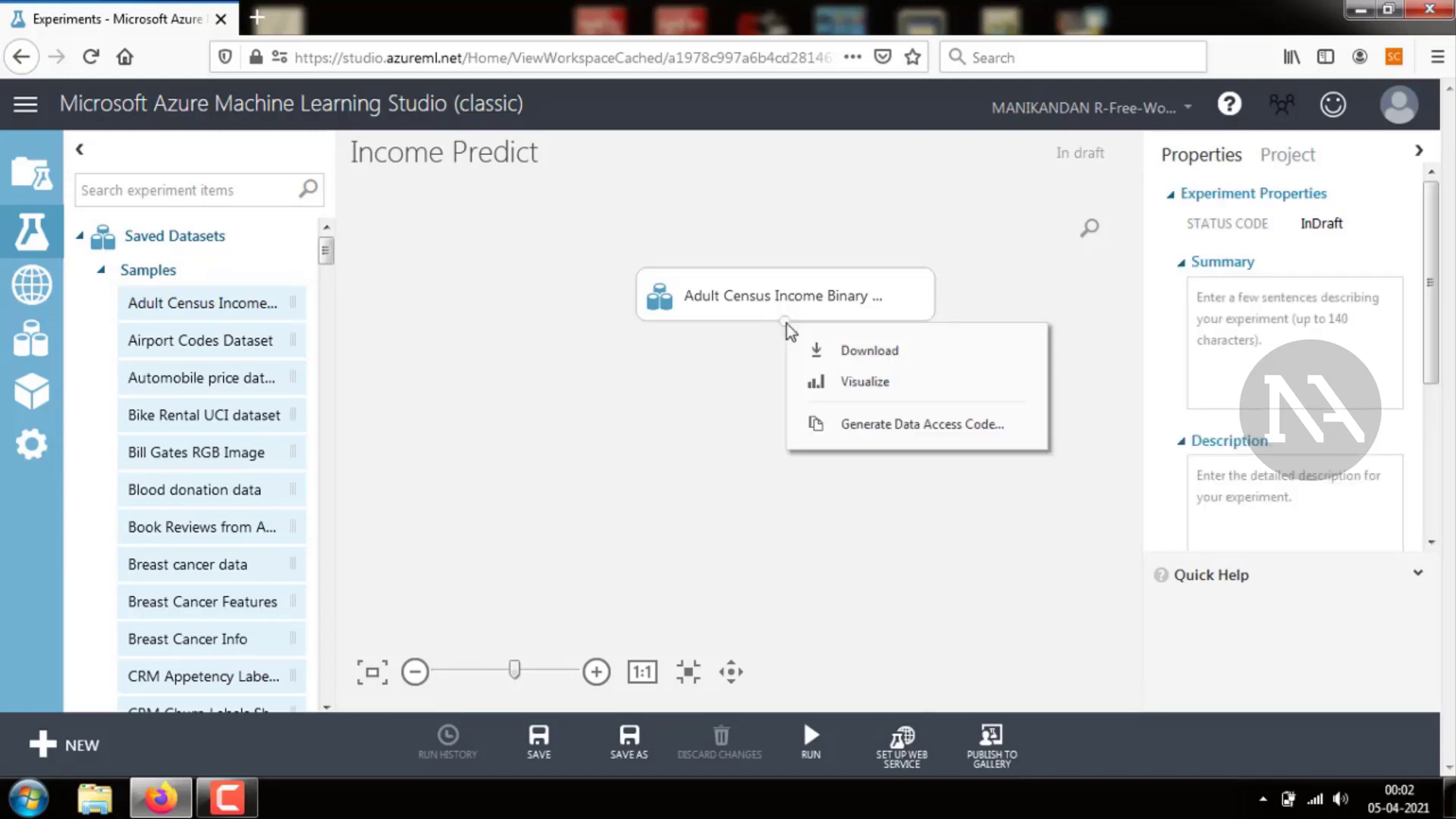
click(815, 382)
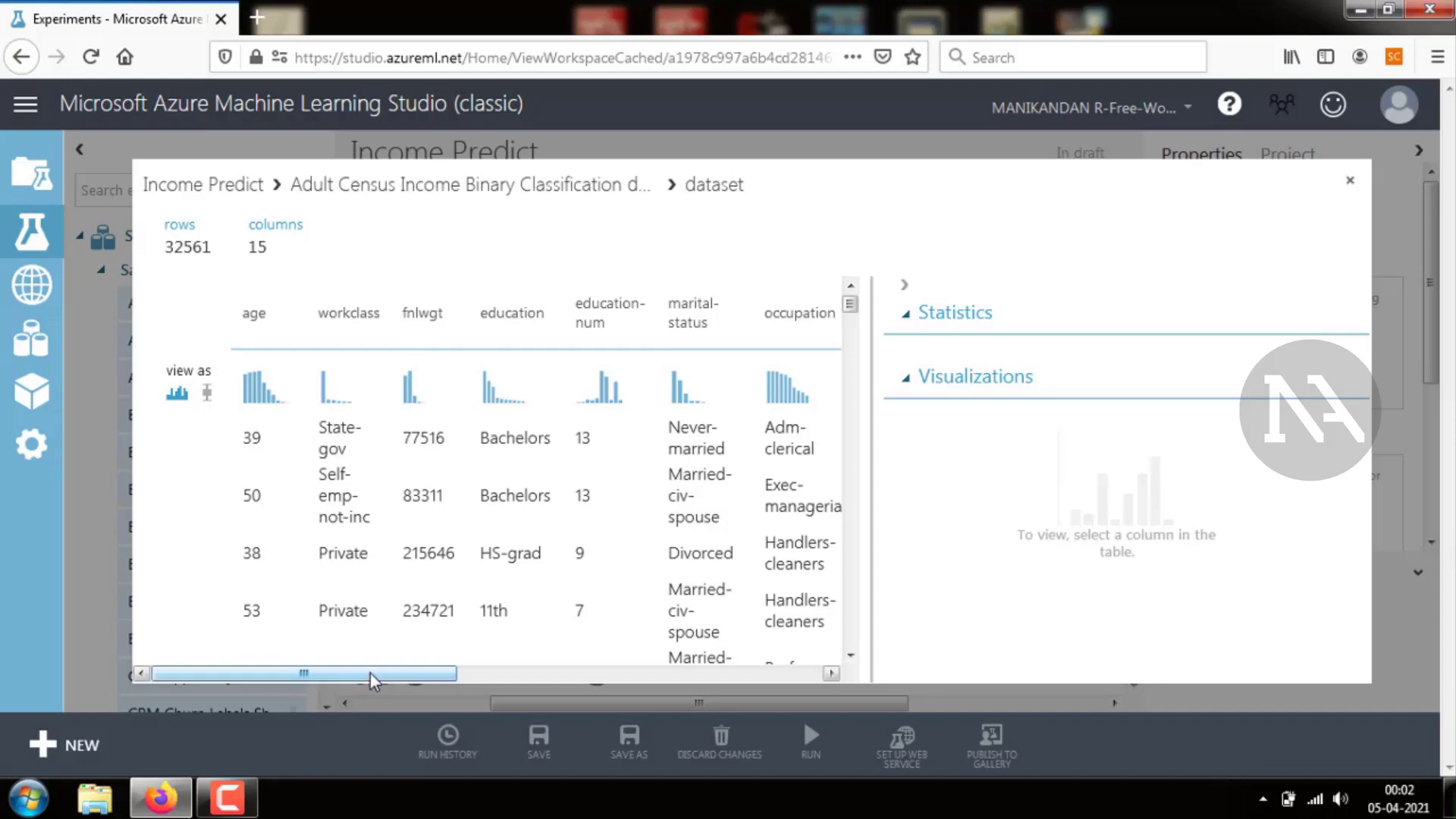
drag(370, 674, 732, 664)
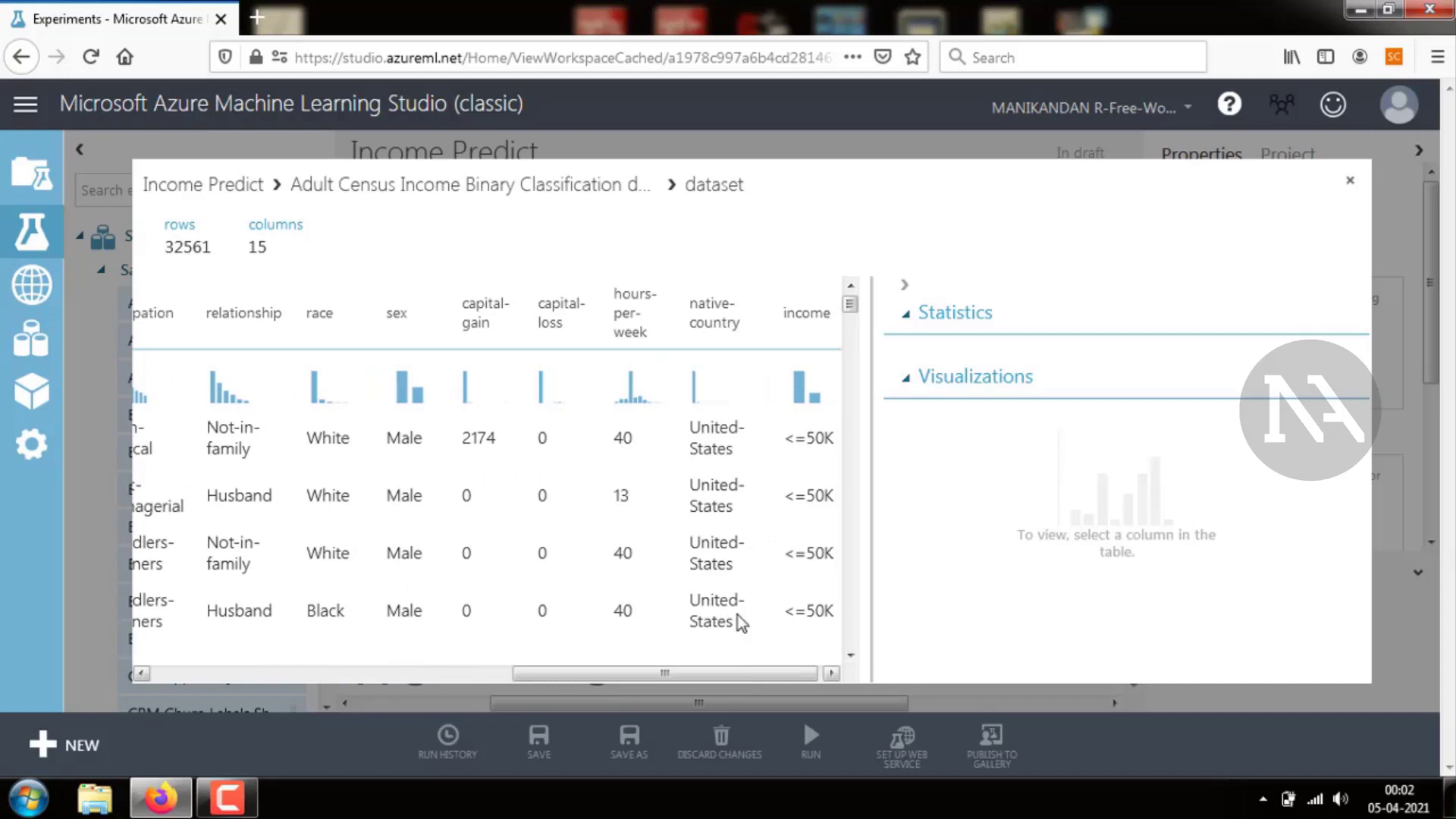
click(1350, 181)
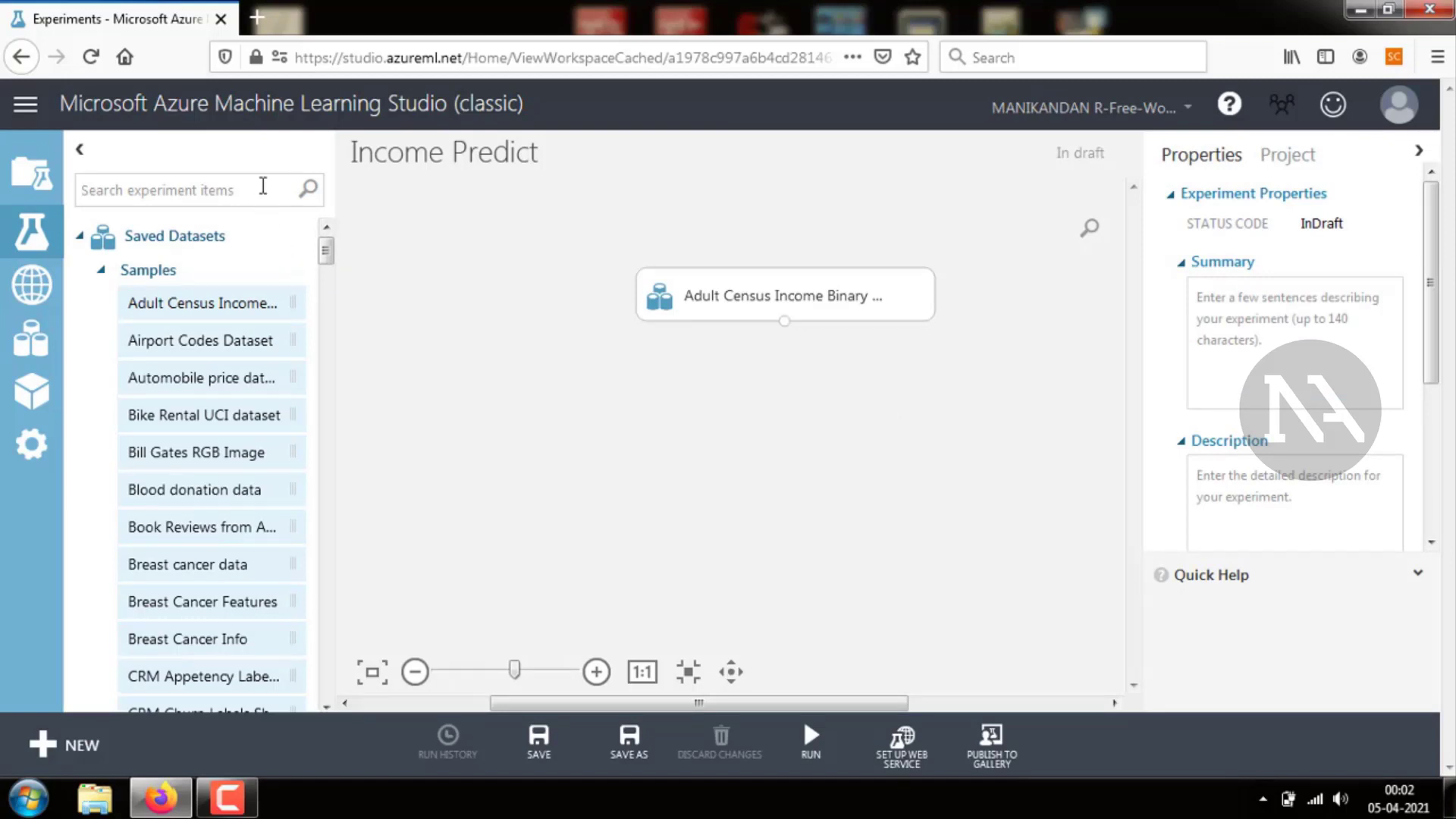
Search the modules for colum and add Select Columns in Dataset below the dataset
text(co)
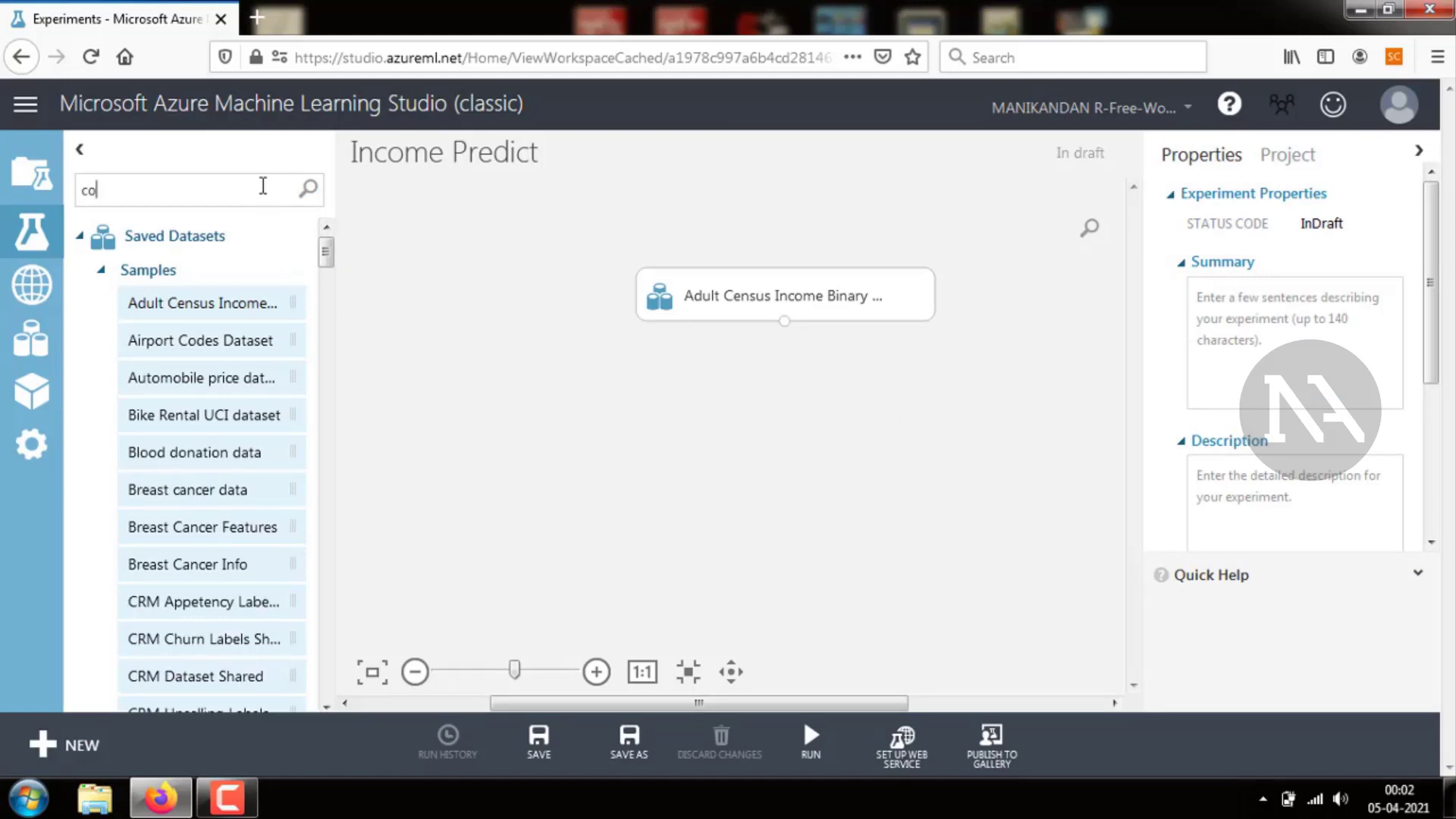
text(lum)
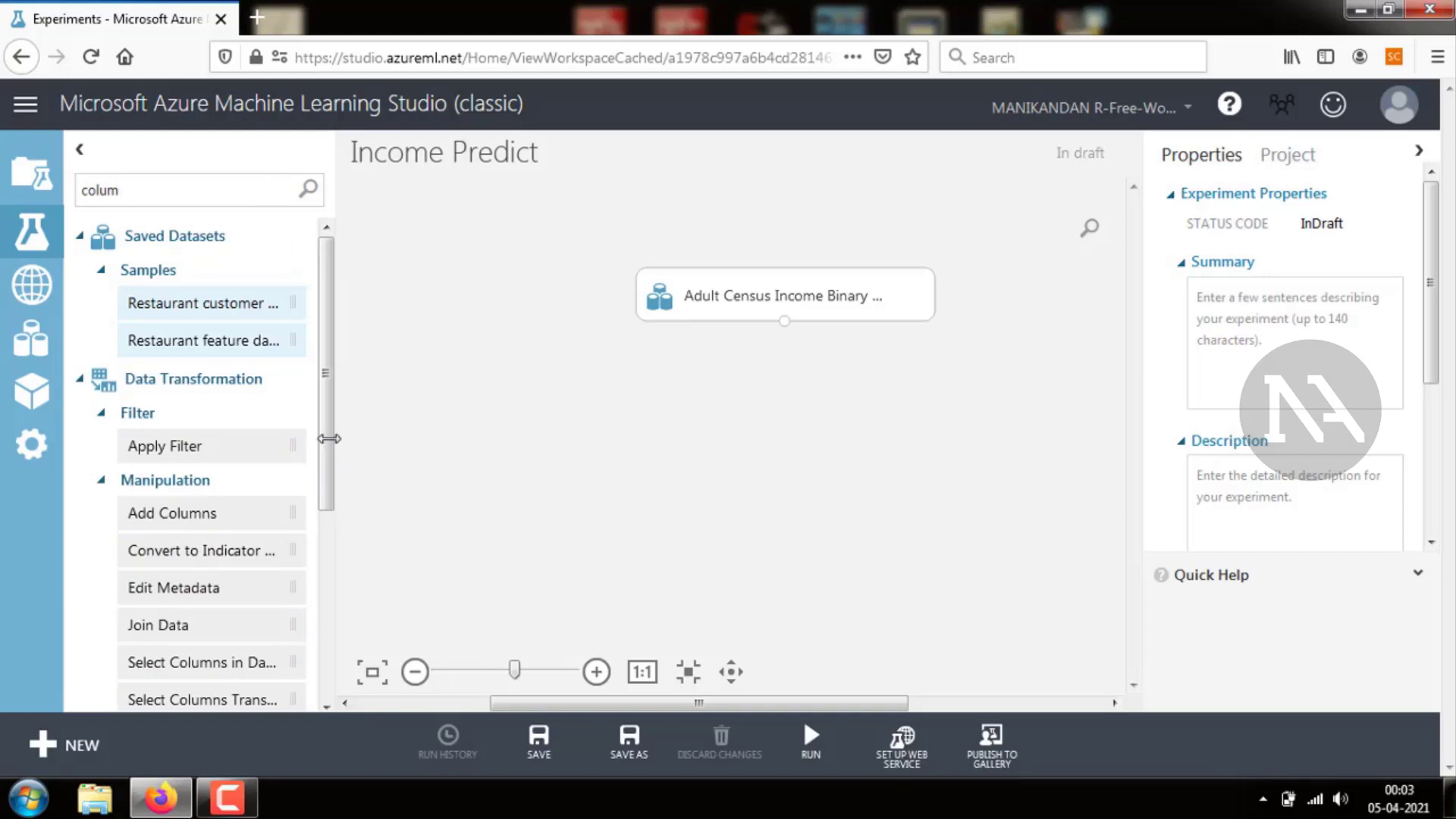
drag(325, 432, 788, 409)
click(812, 468)
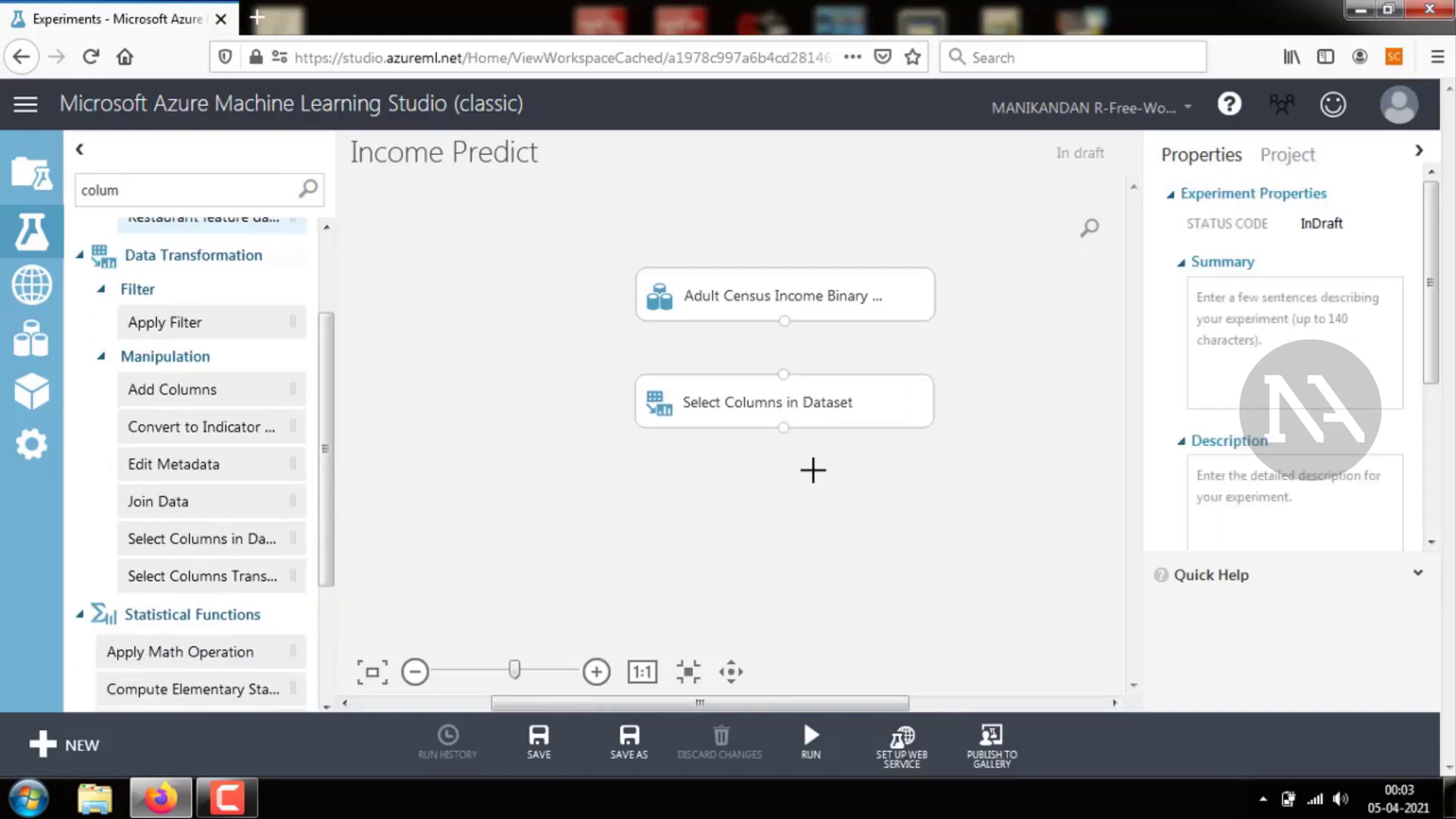
Connect the dataset's output to the Select Columns in Dataset module's input
right_click(785, 322)
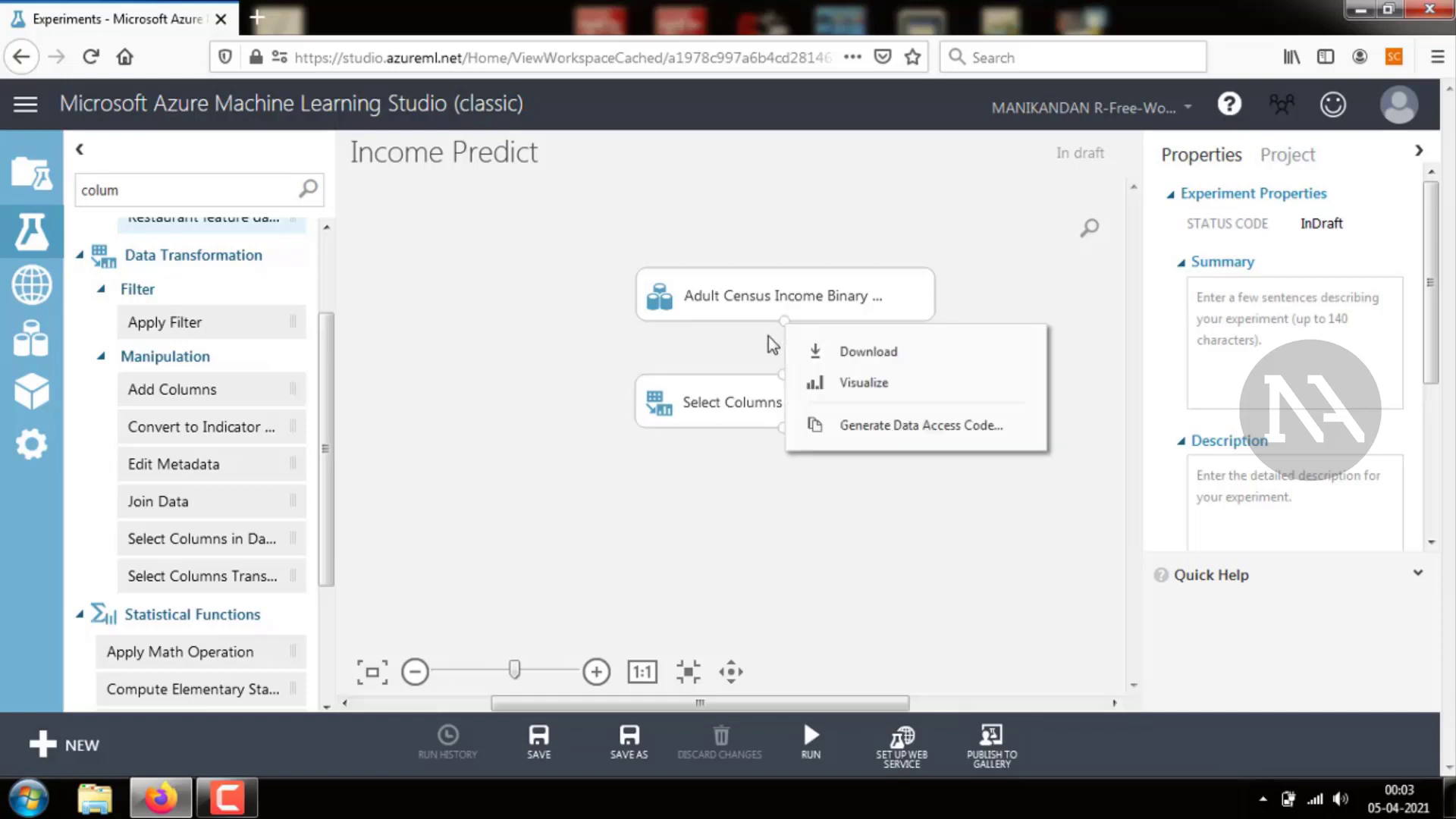
click(767, 335)
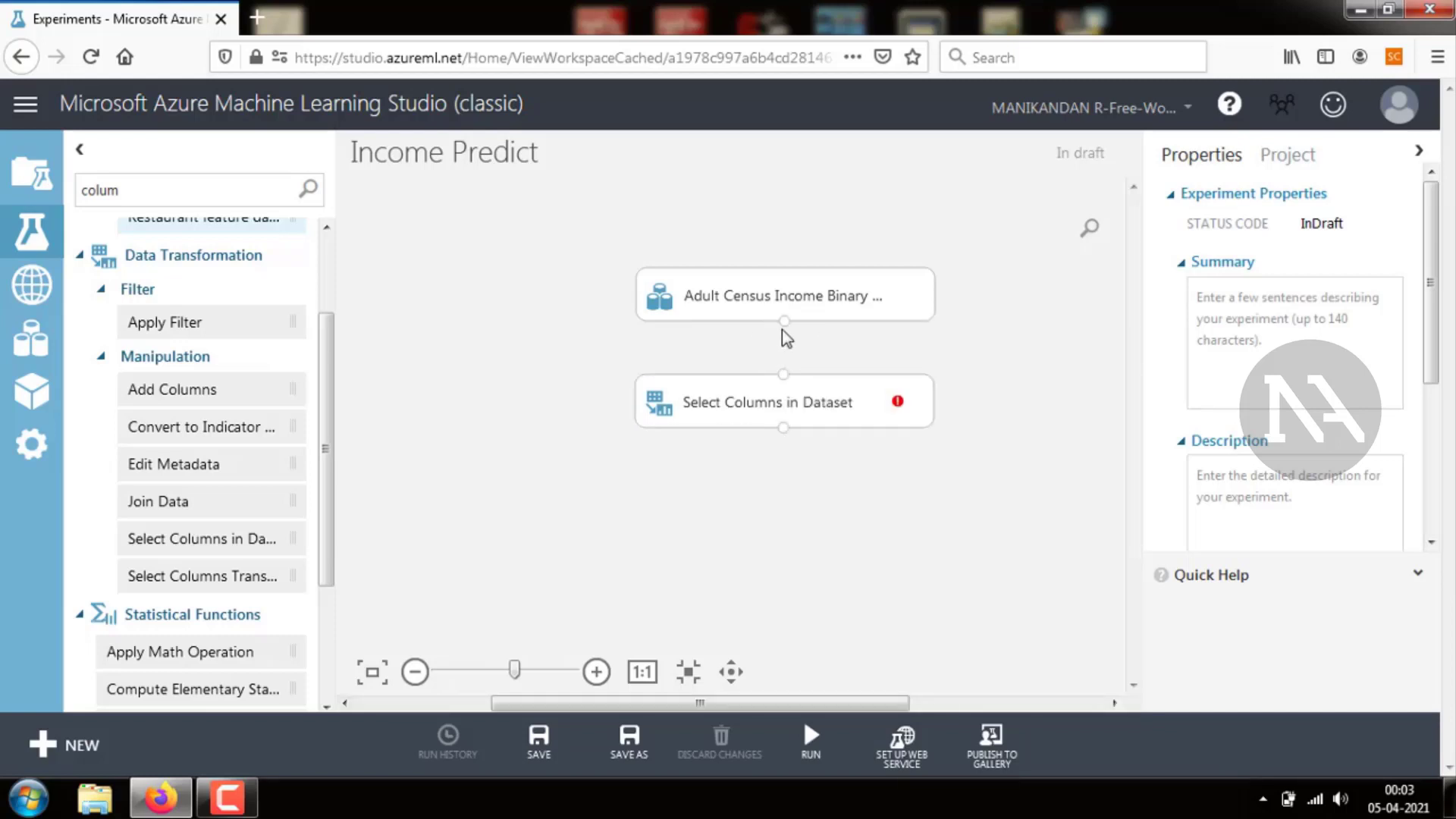
drag(784, 321, 786, 382)
drag(784, 321, 789, 391)
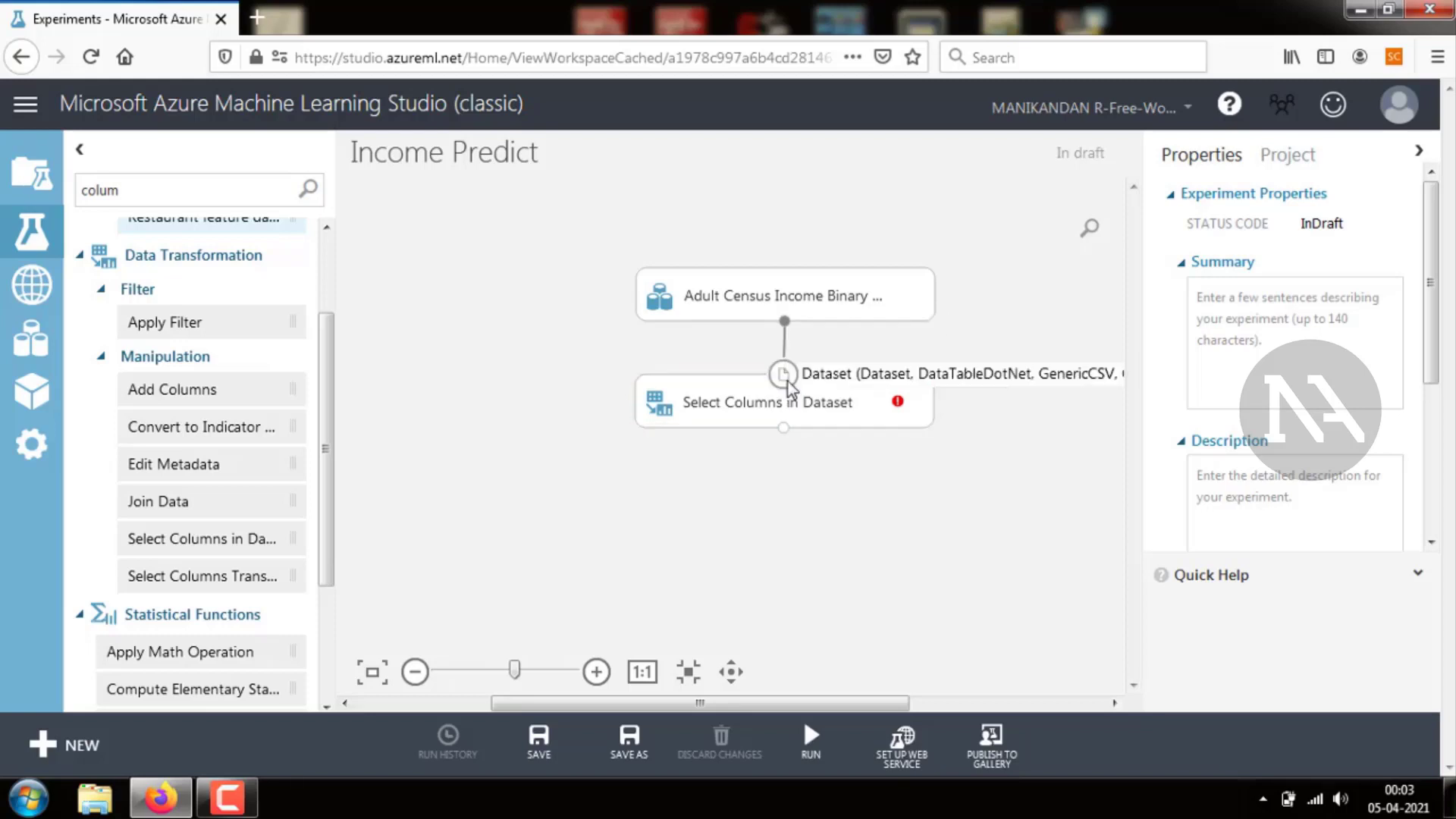
click(811, 416)
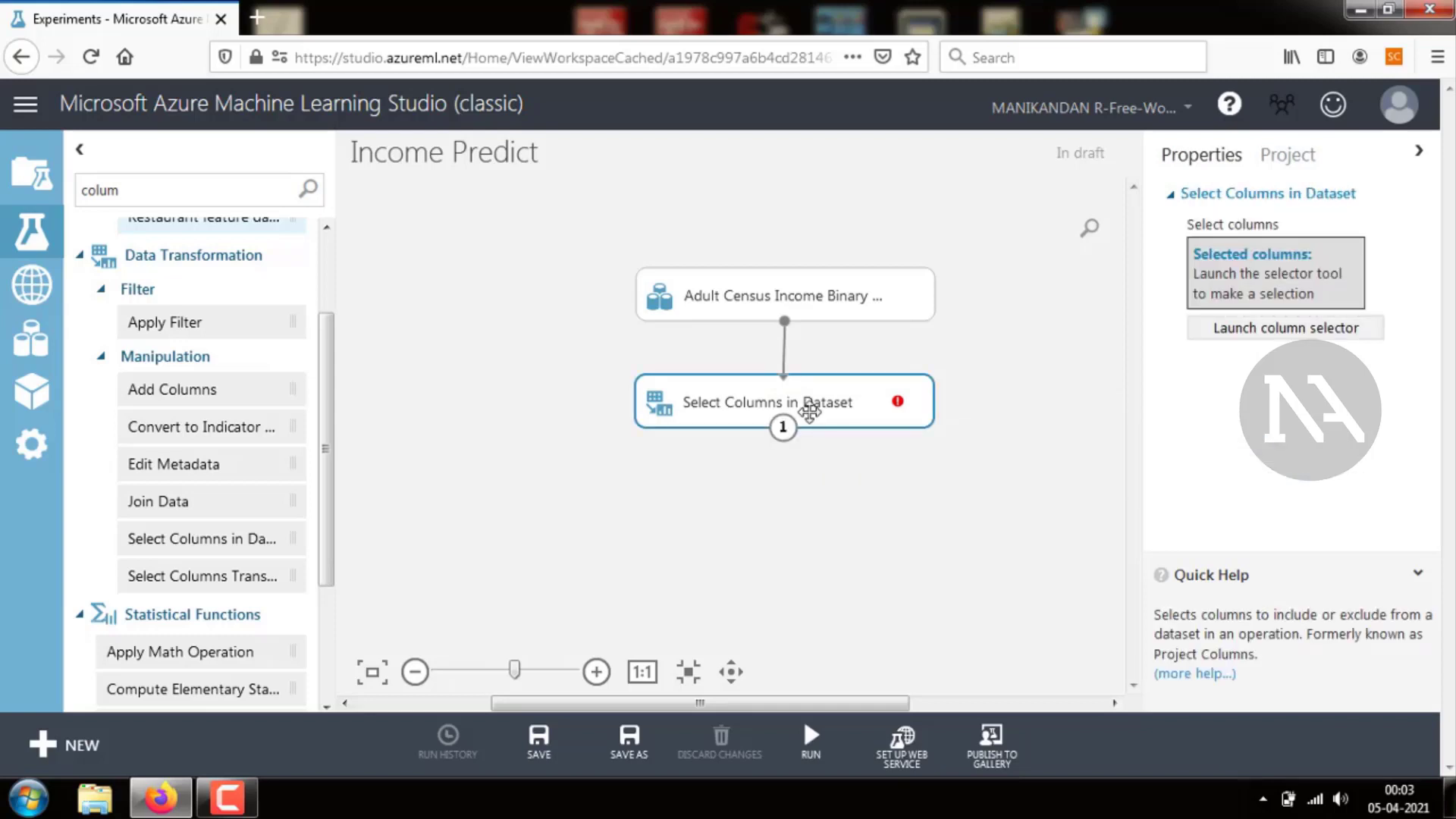
Choose the columns age, education, marital-status, relationship, race, sex and income for Select Columns in Dataset
click(1278, 333)
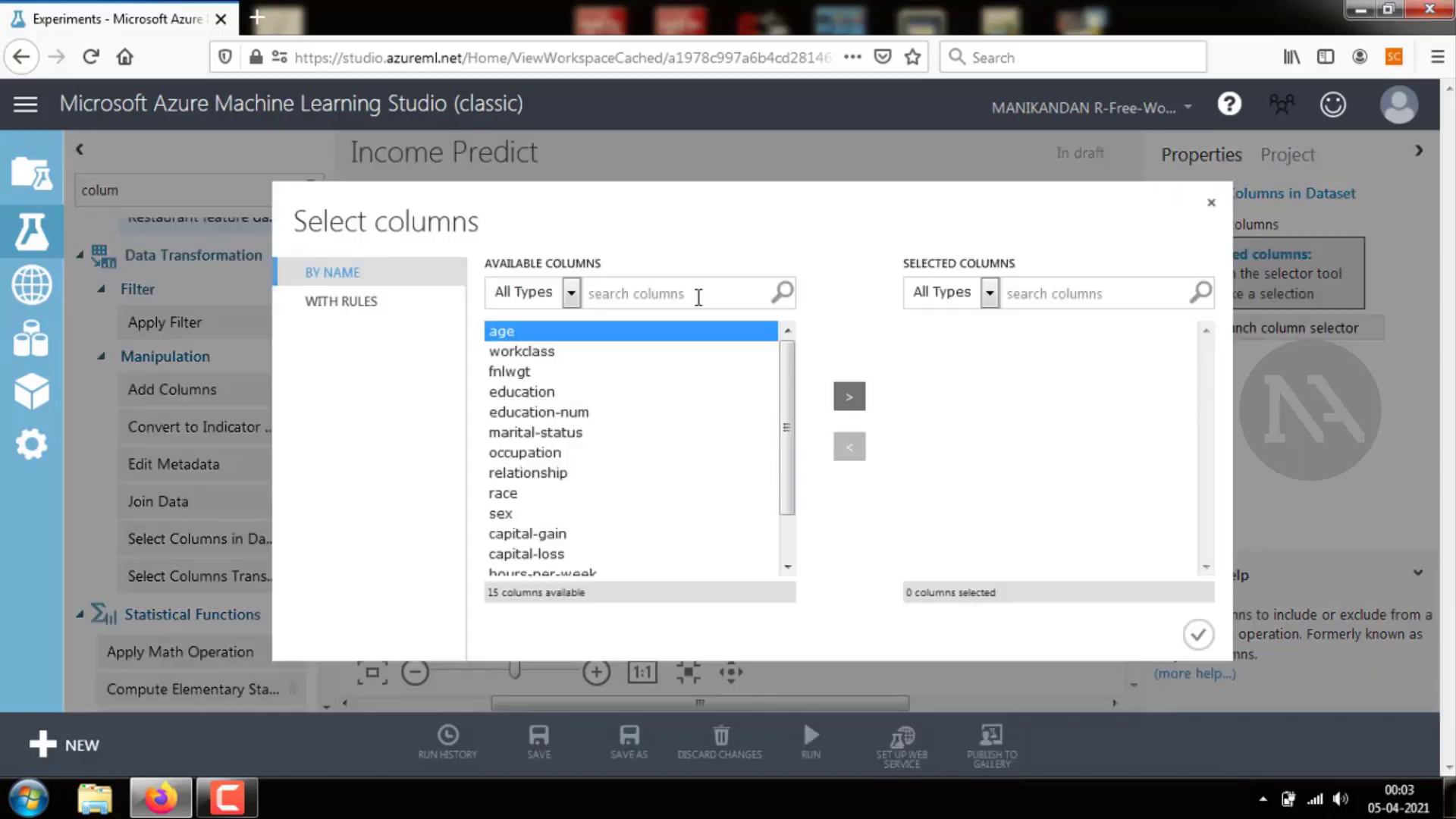
click(731, 343)
click(720, 331)
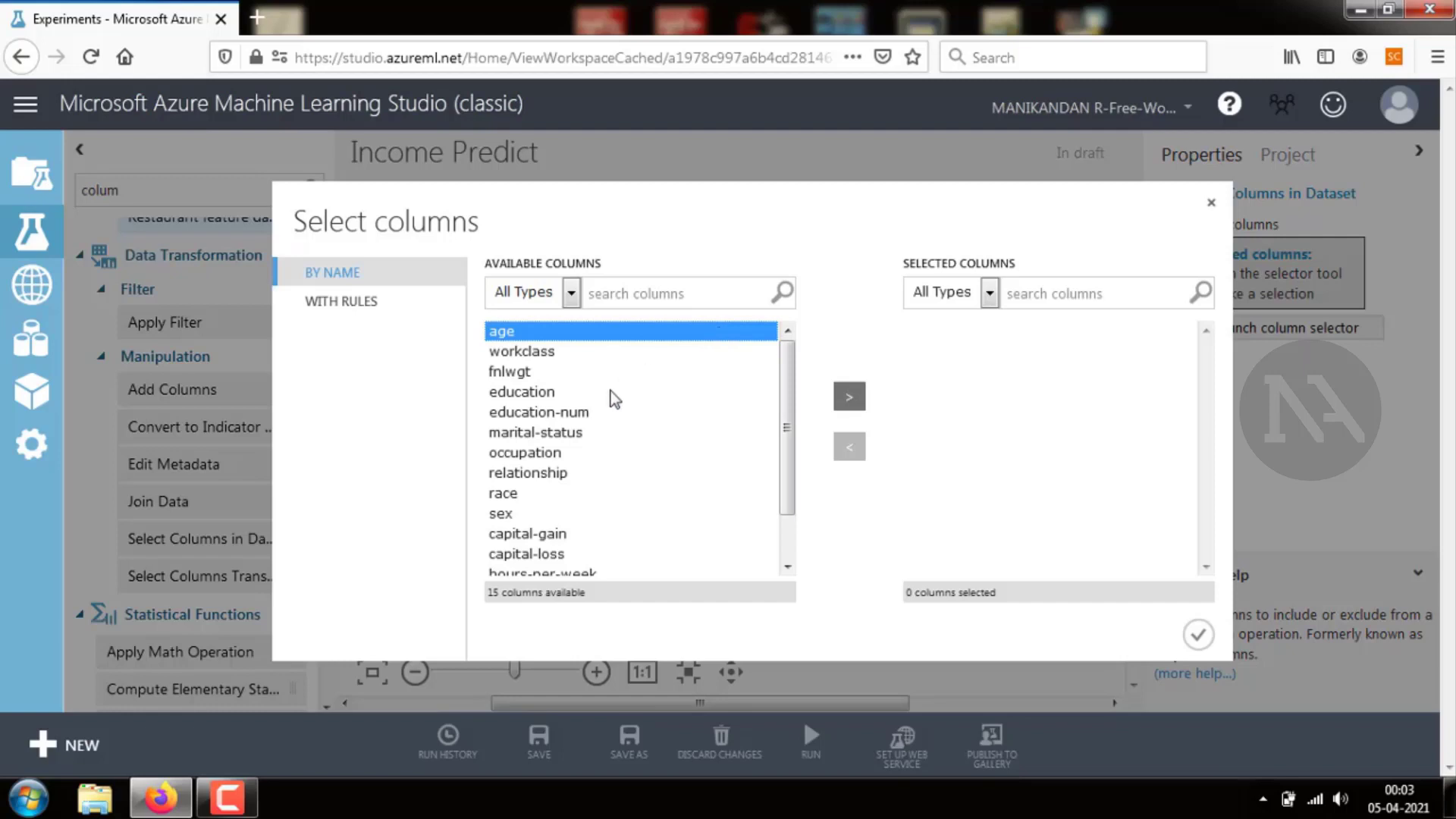
ctrl+click(527, 393)
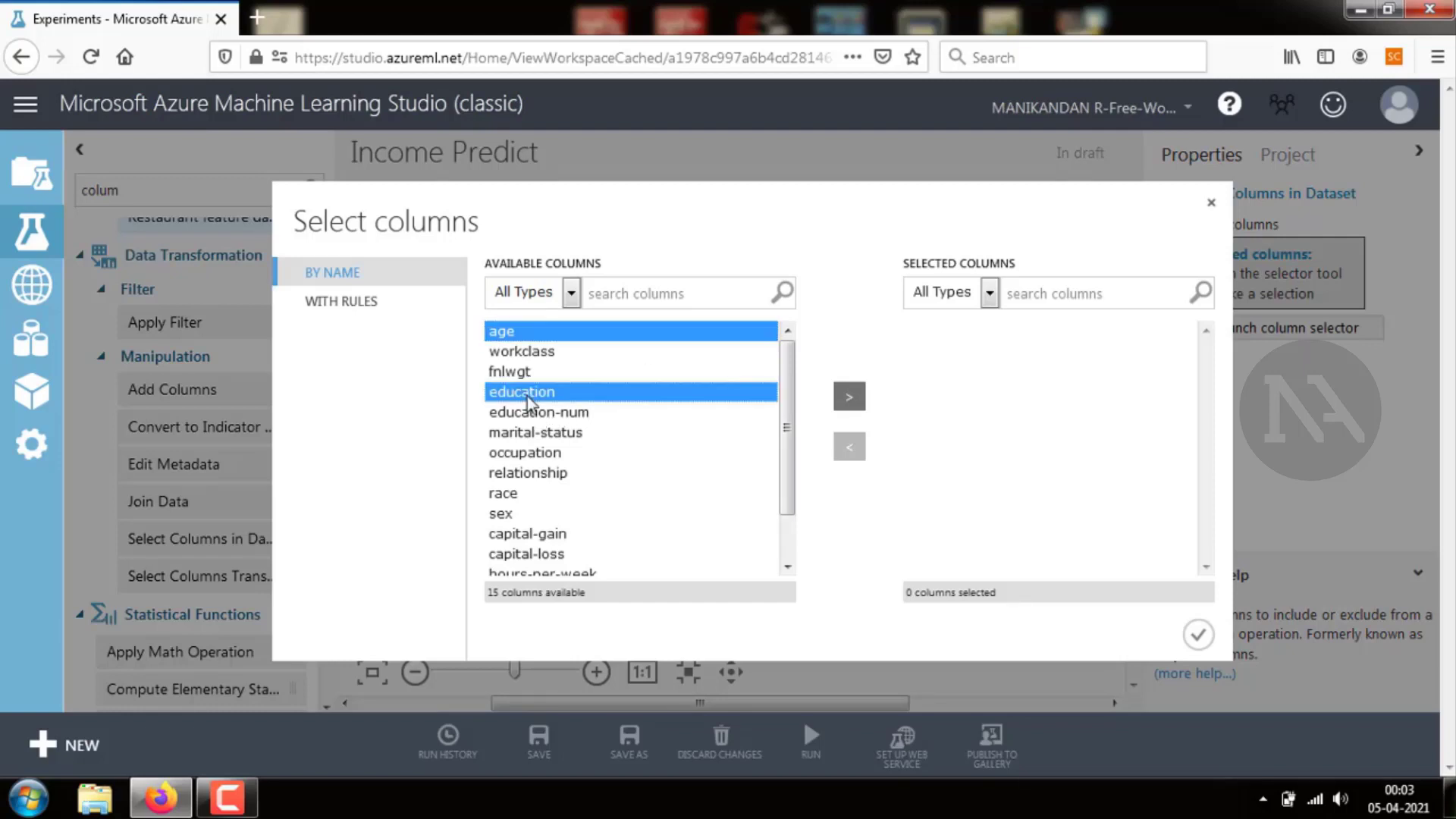
ctrl+click(559, 434)
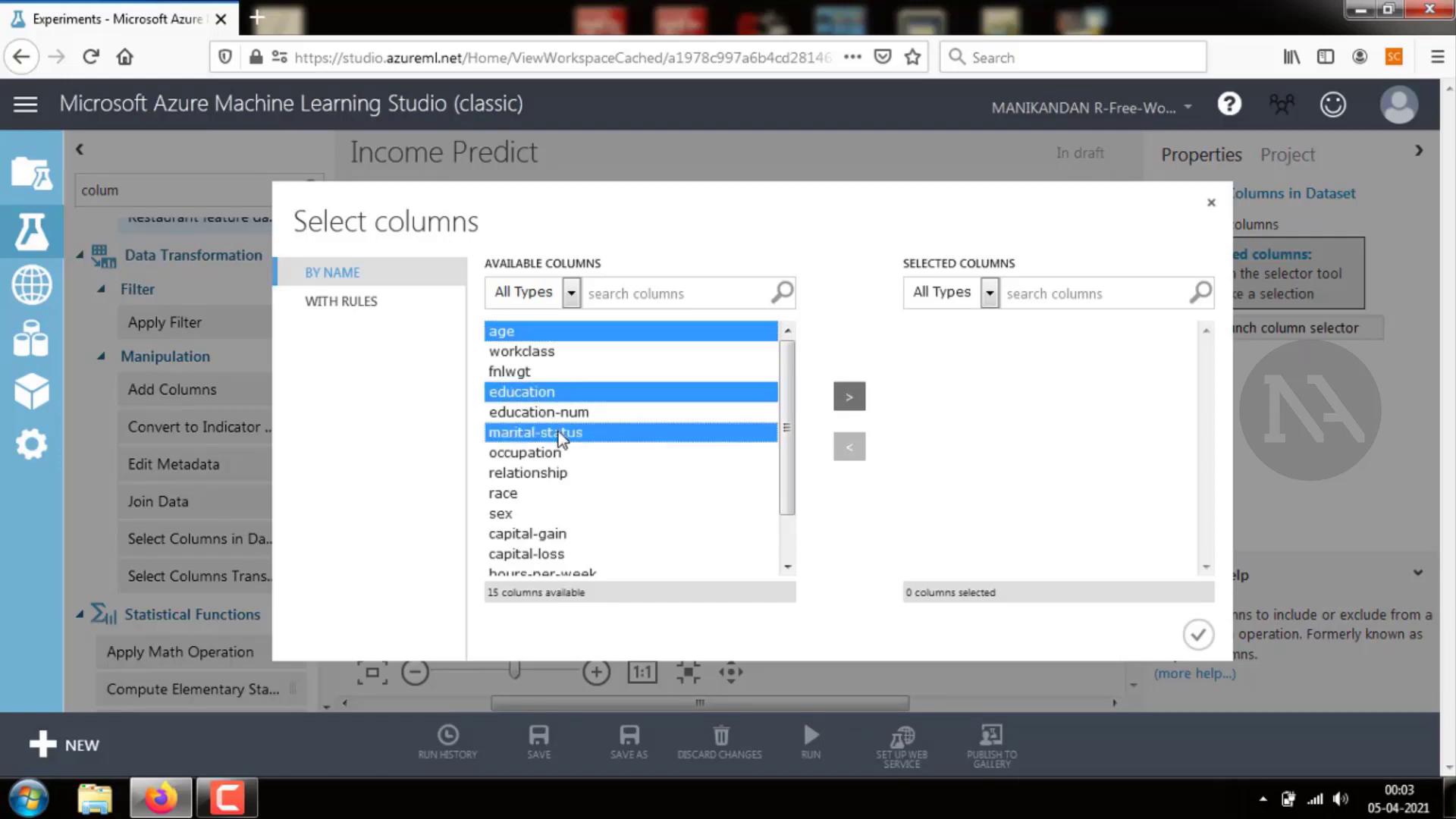
ctrl+click(546, 474)
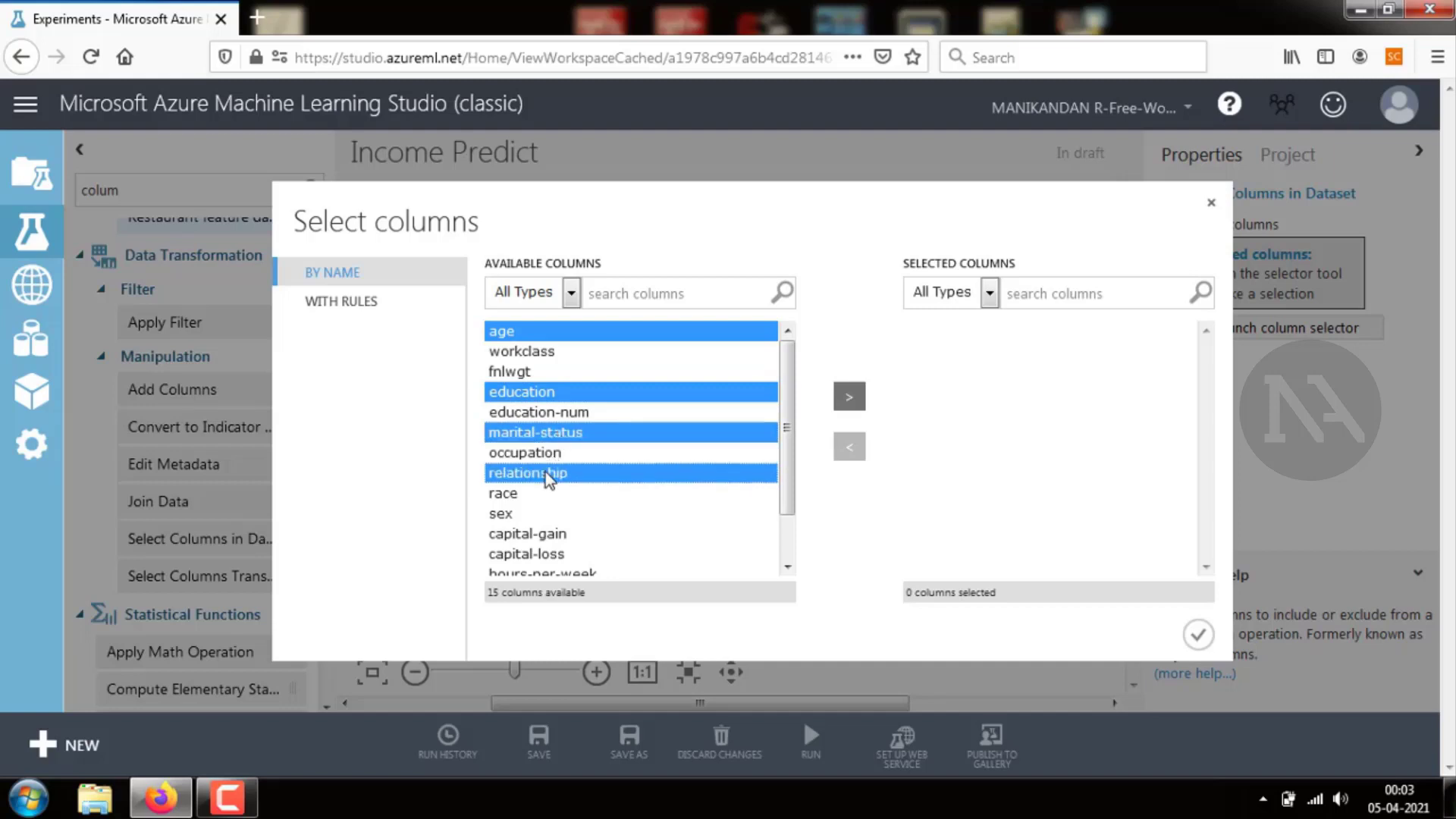
ctrl+click(502, 494)
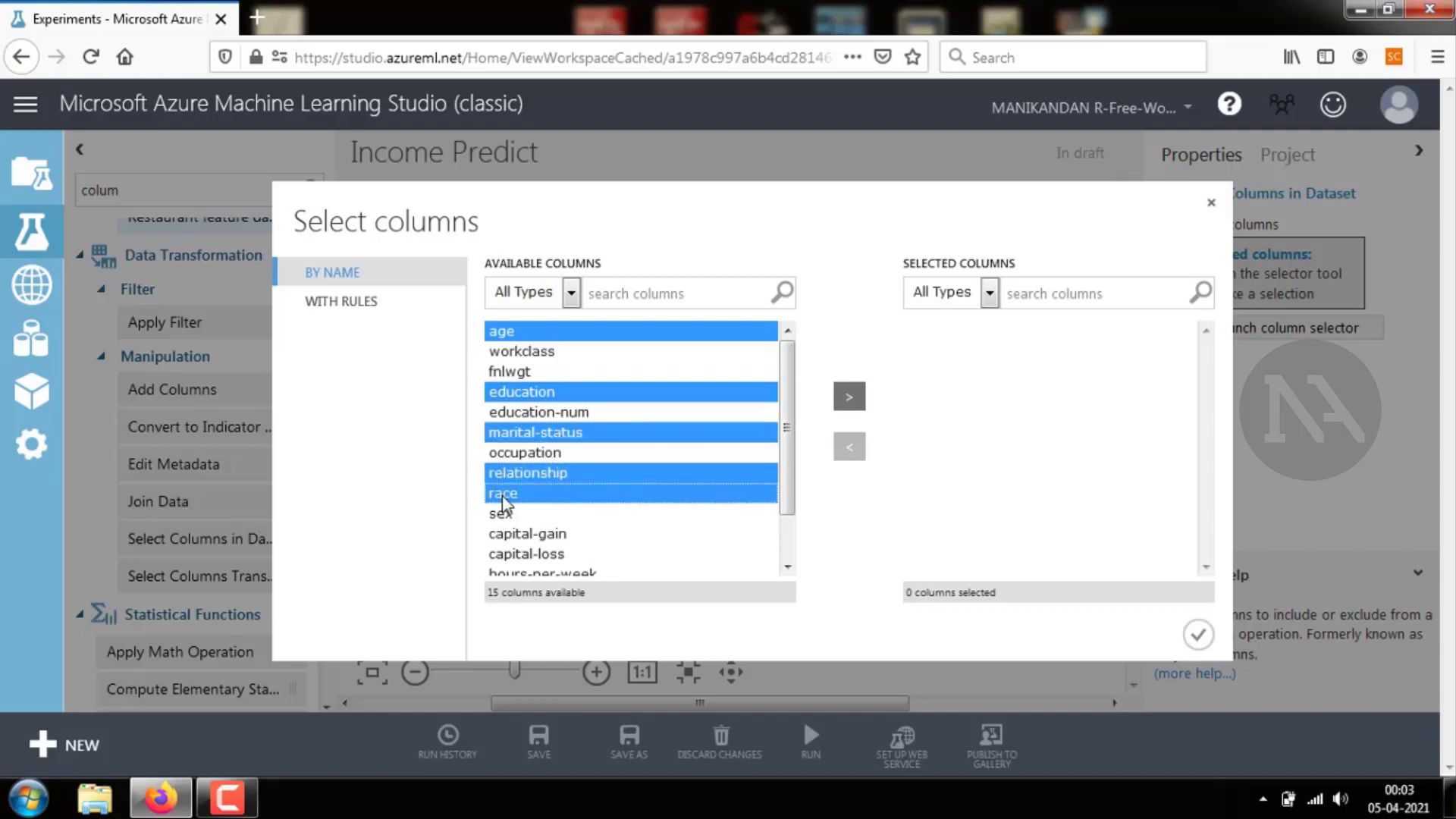
ctrl+click(502, 516)
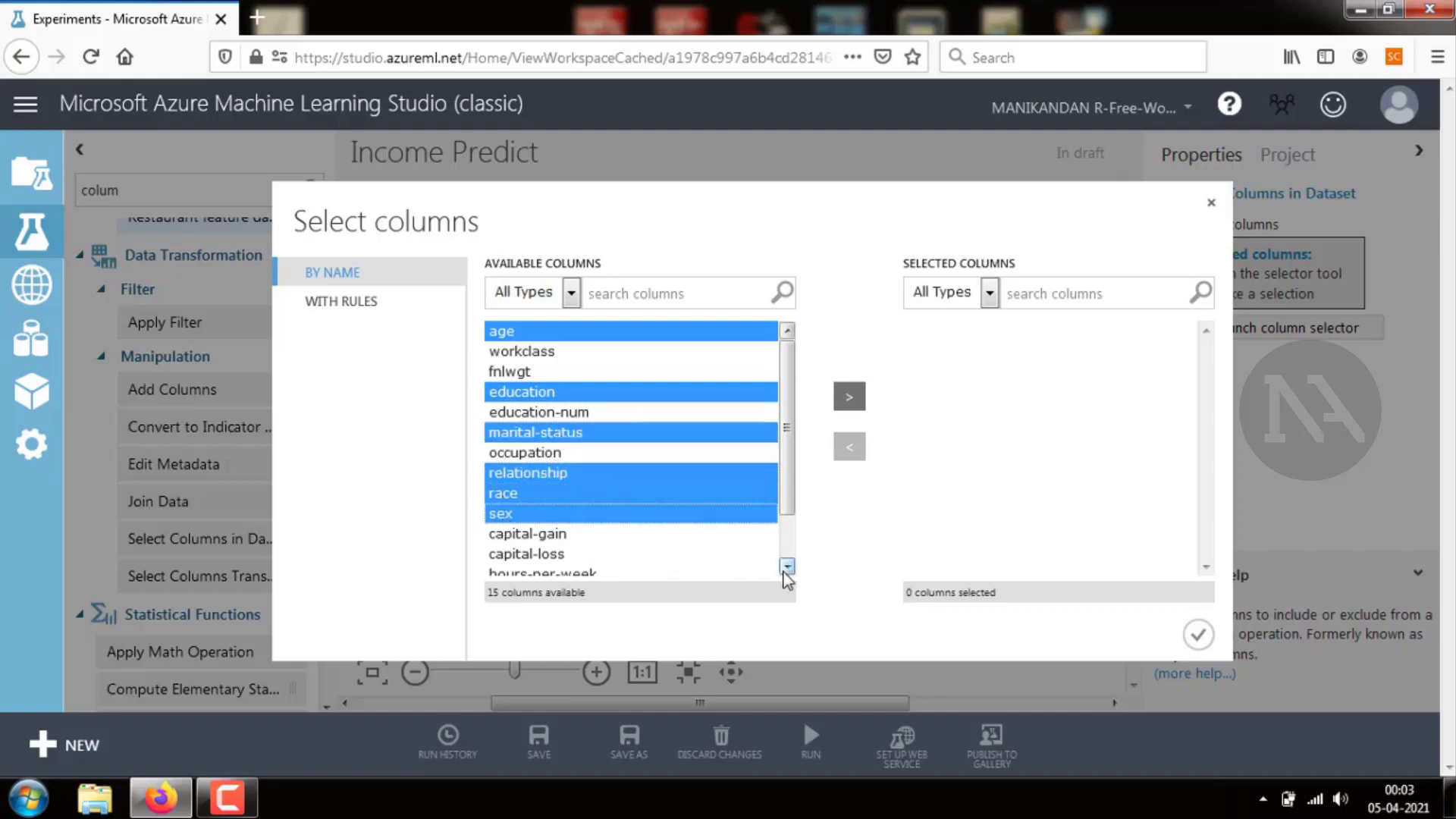
click(787, 567)
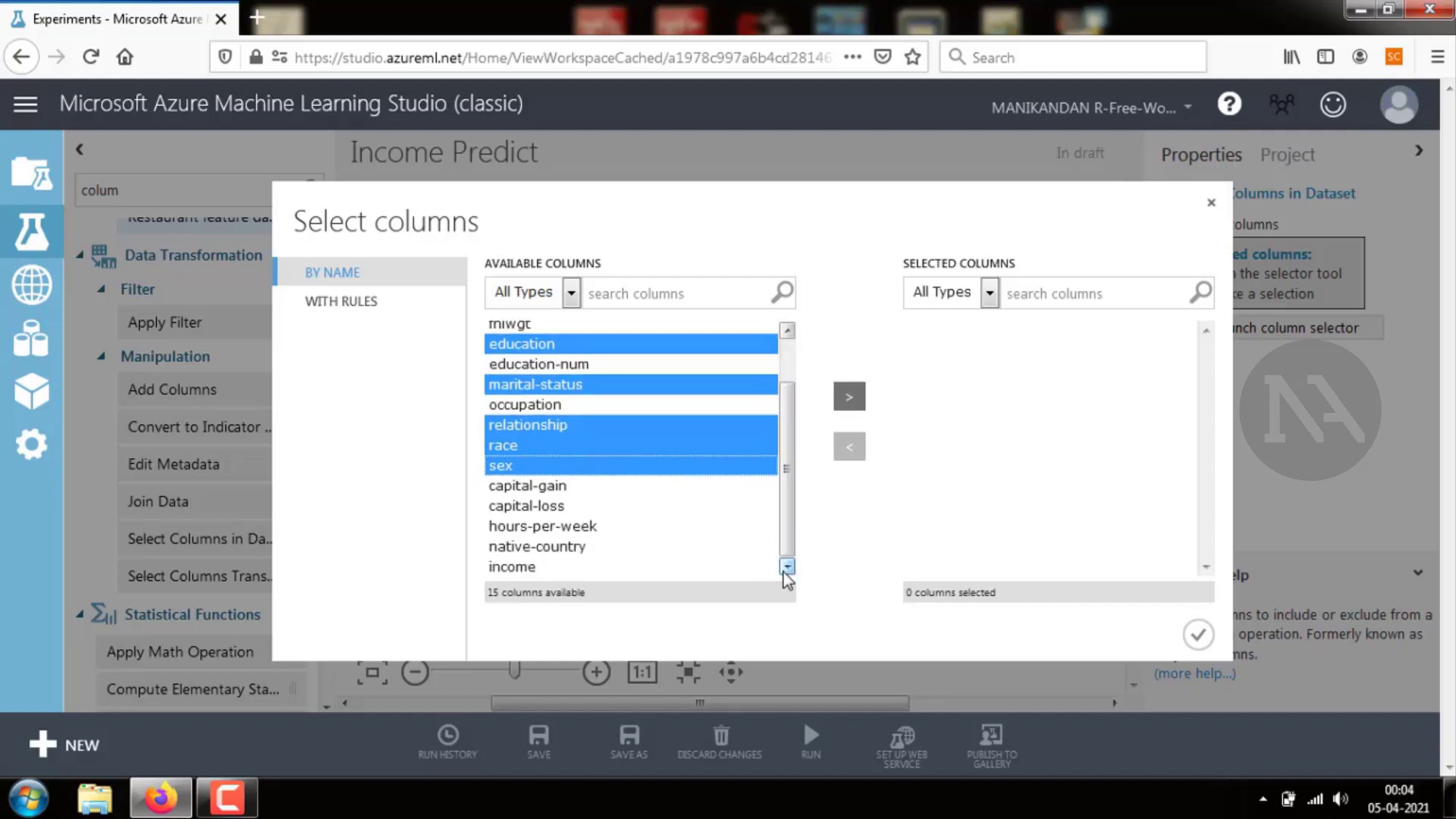
ctrl+click(504, 569)
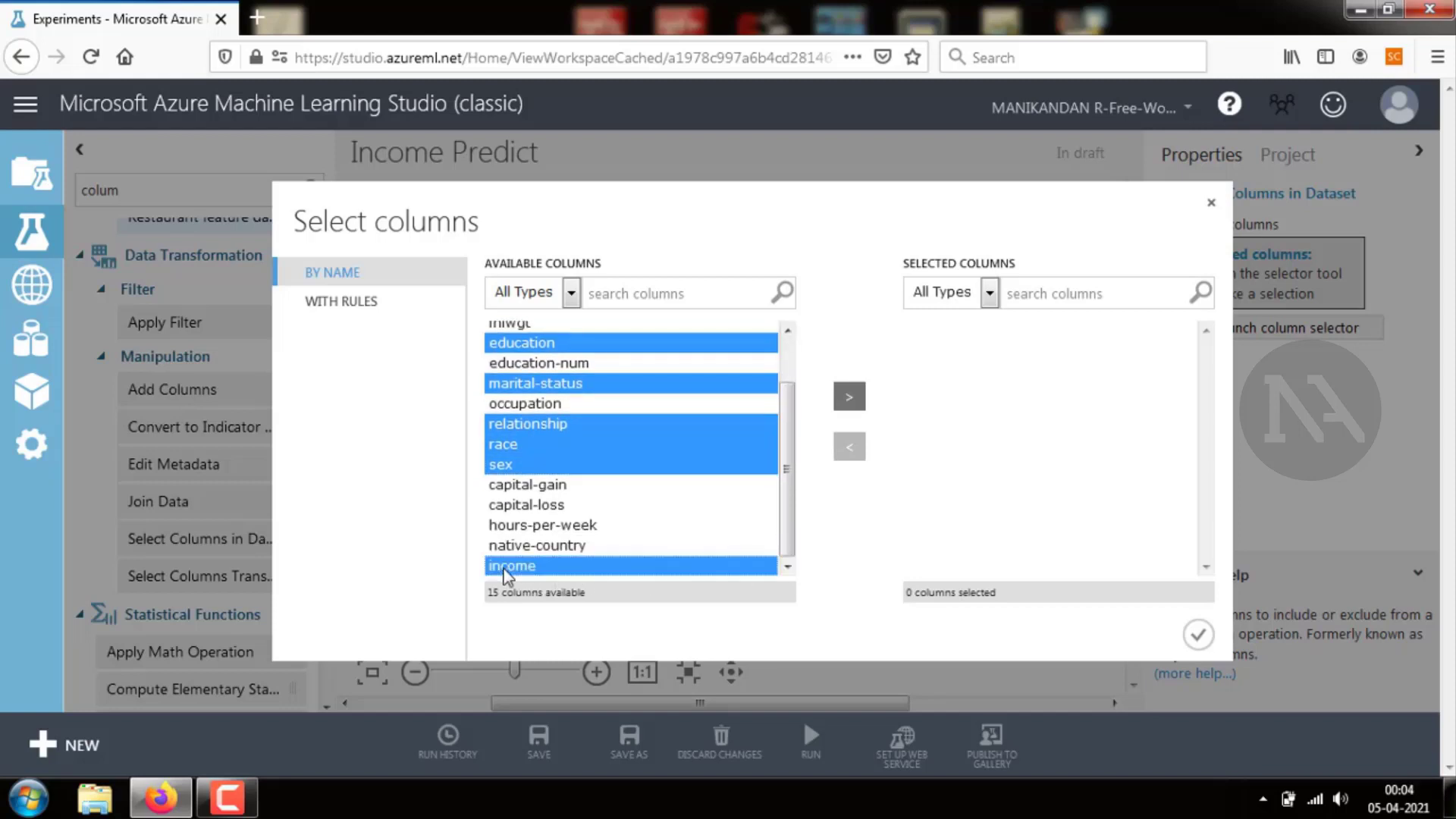
click(849, 401)
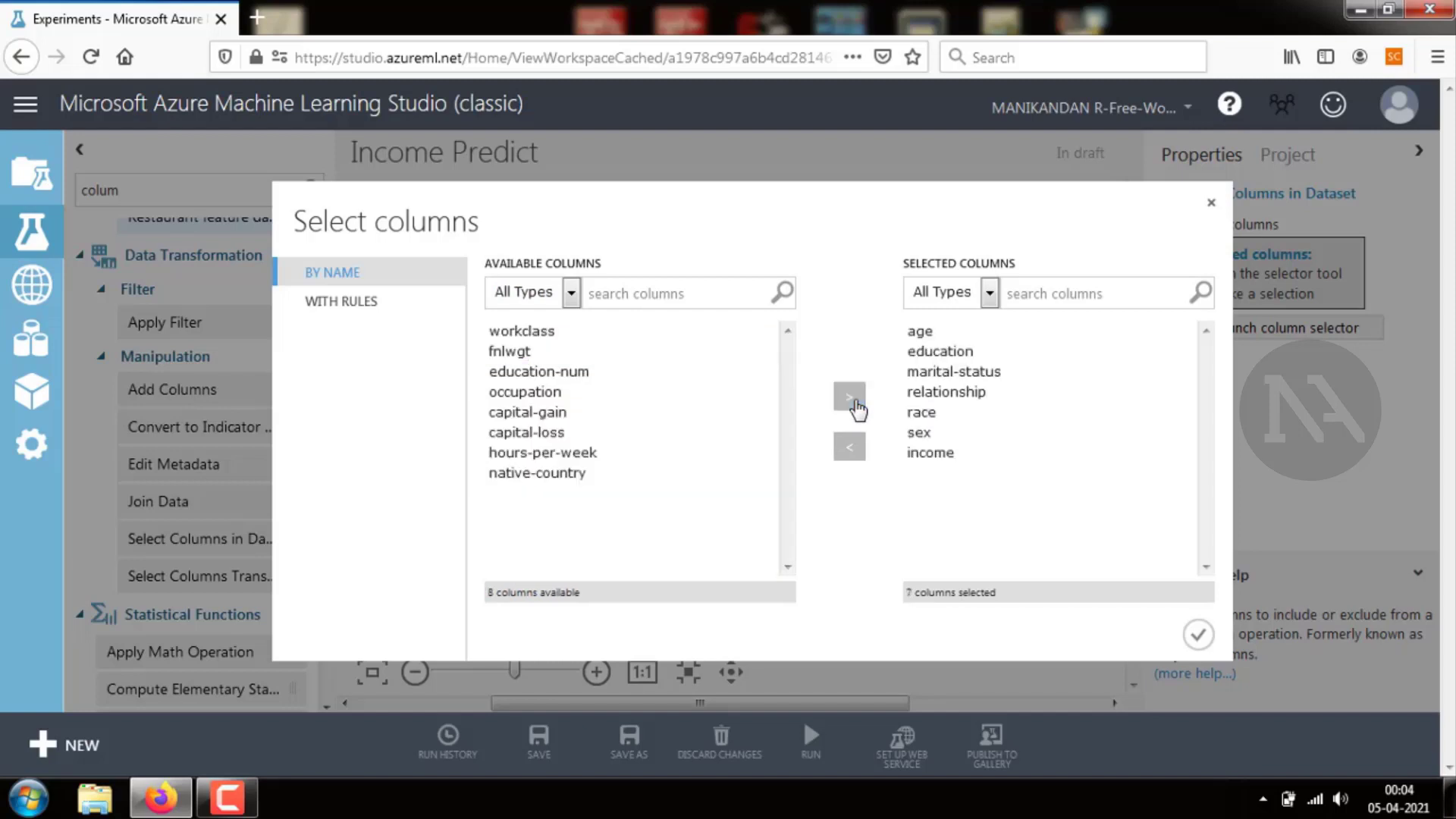
click(1198, 635)
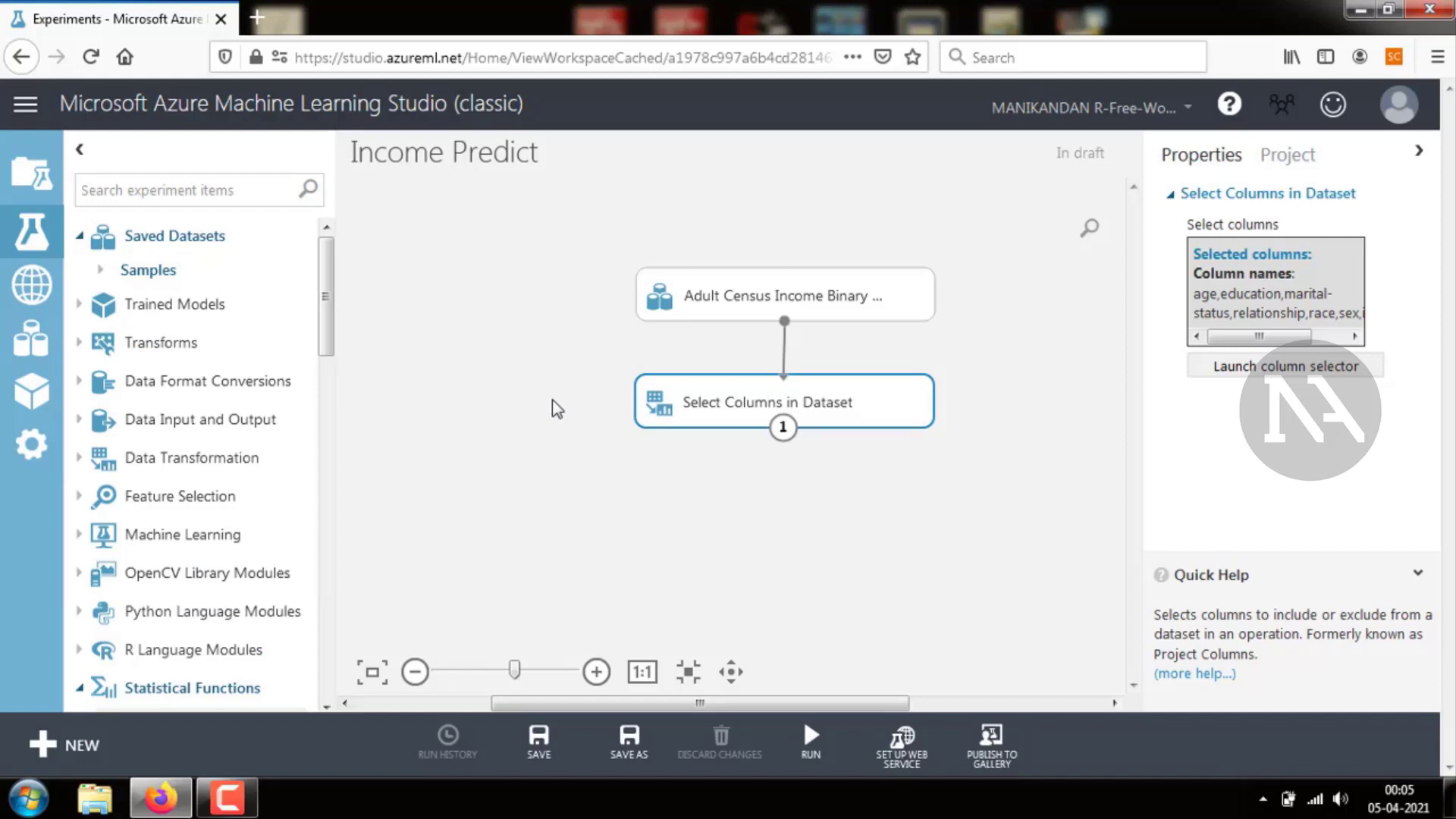
Add a Split Data module from Data Transformation's Sample and Split group below Select Columns in Dataset
click(557, 409)
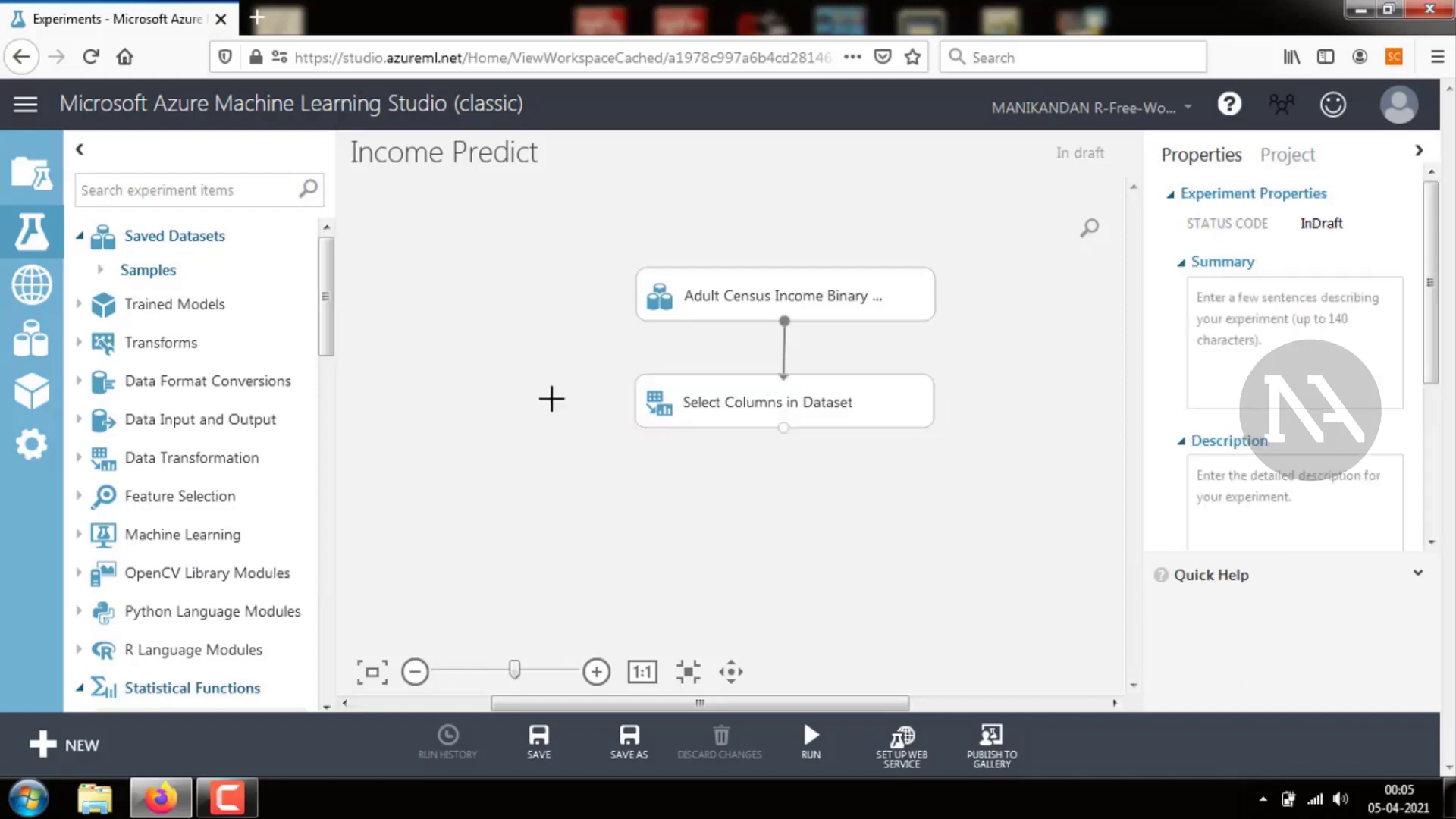
click(78, 459)
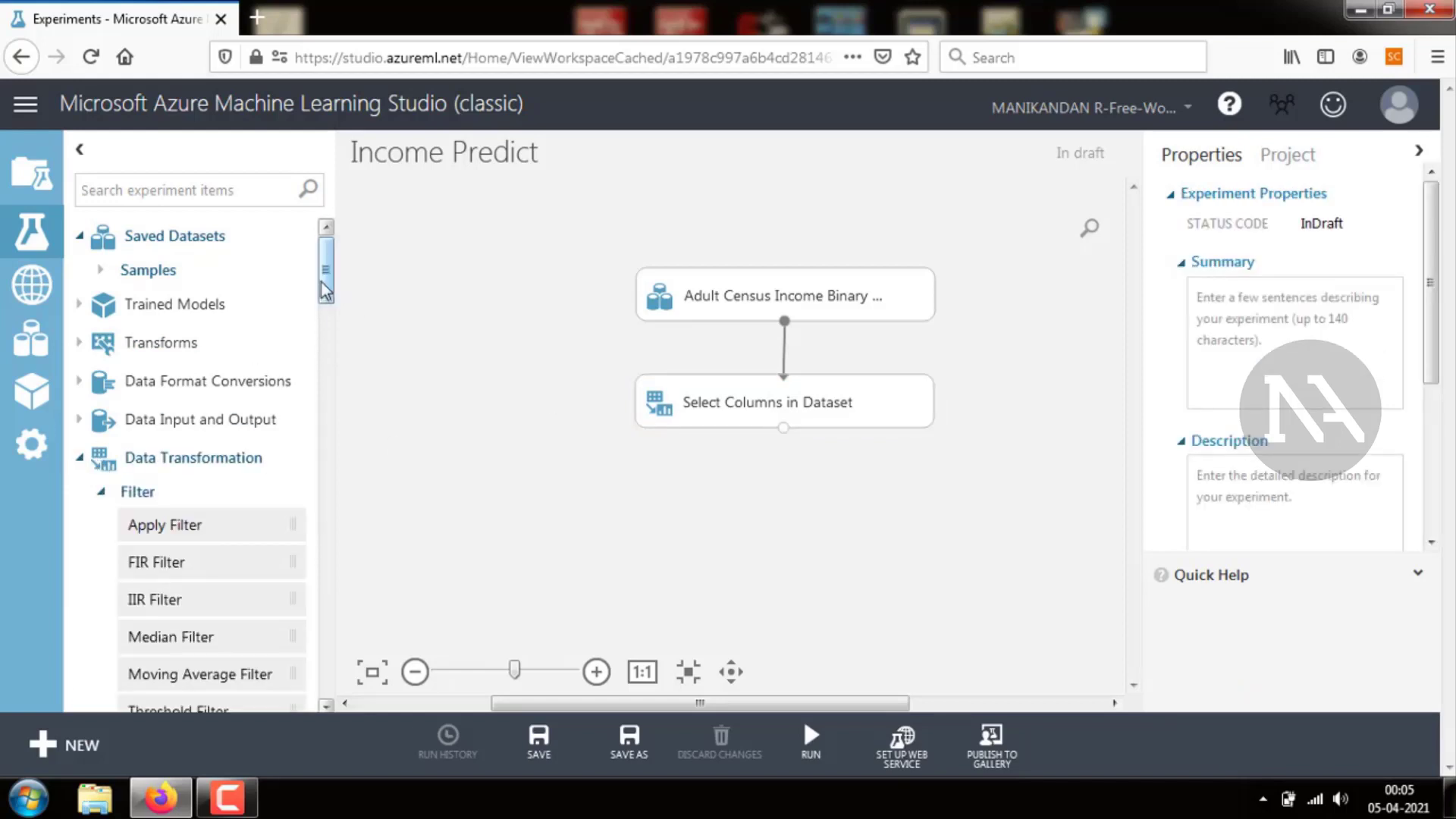
drag(321, 283, 338, 458)
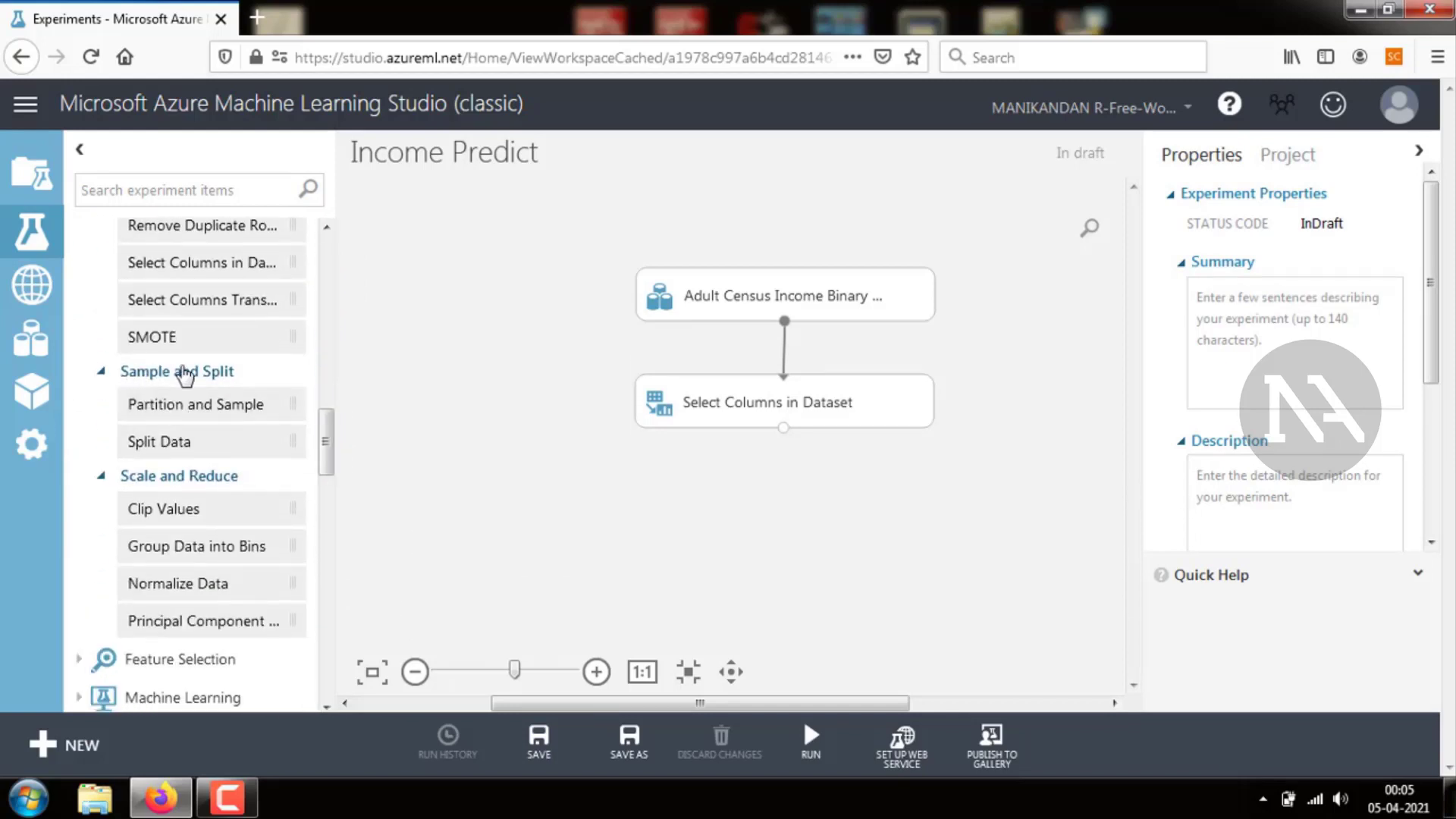
drag(182, 442, 871, 502)
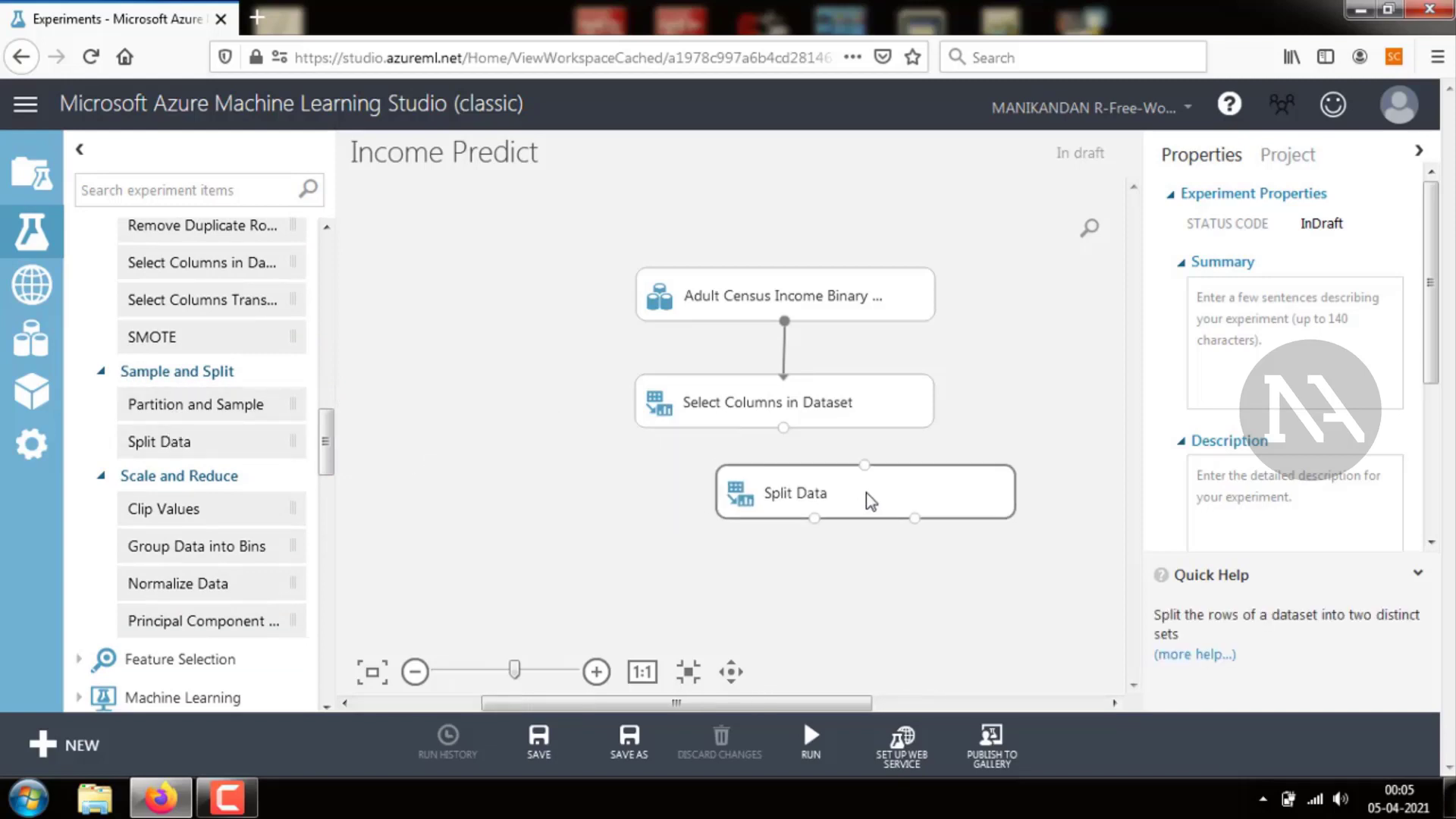
Review the Split Data module's properties and browse the module palette to the Machine Learning category
click(1003, 425)
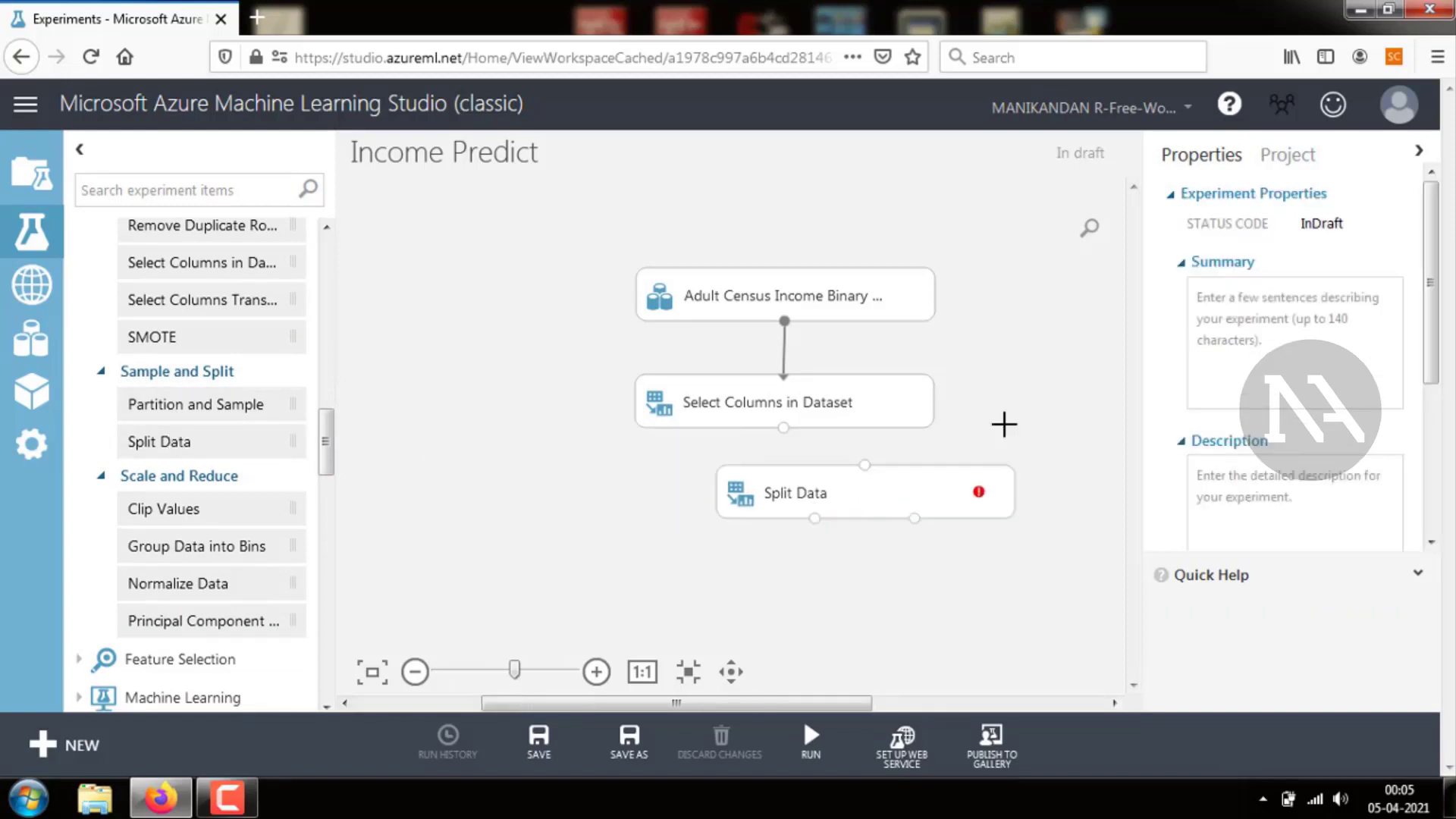
double_click(858, 494)
click(1249, 316)
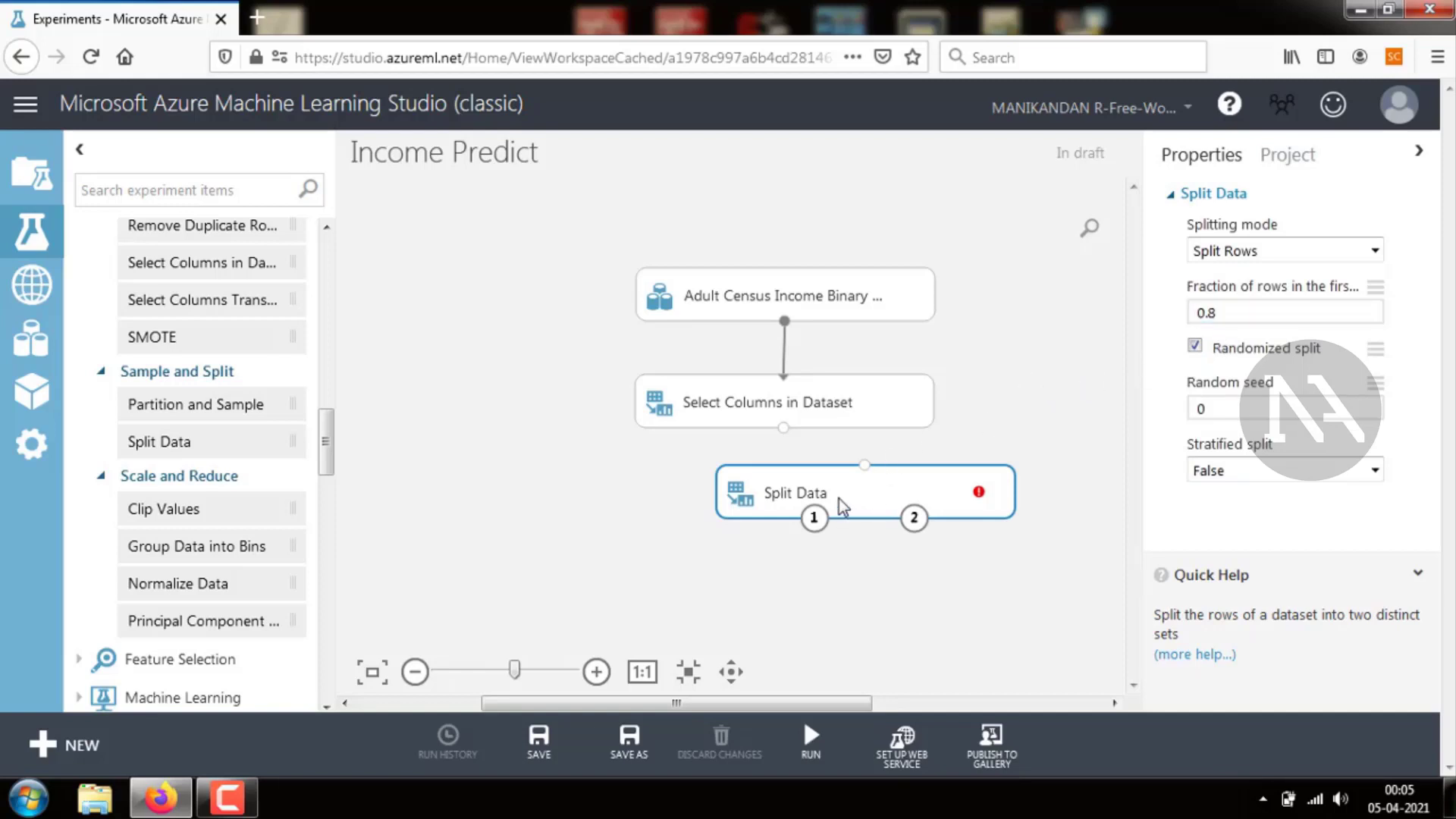
click(490, 488)
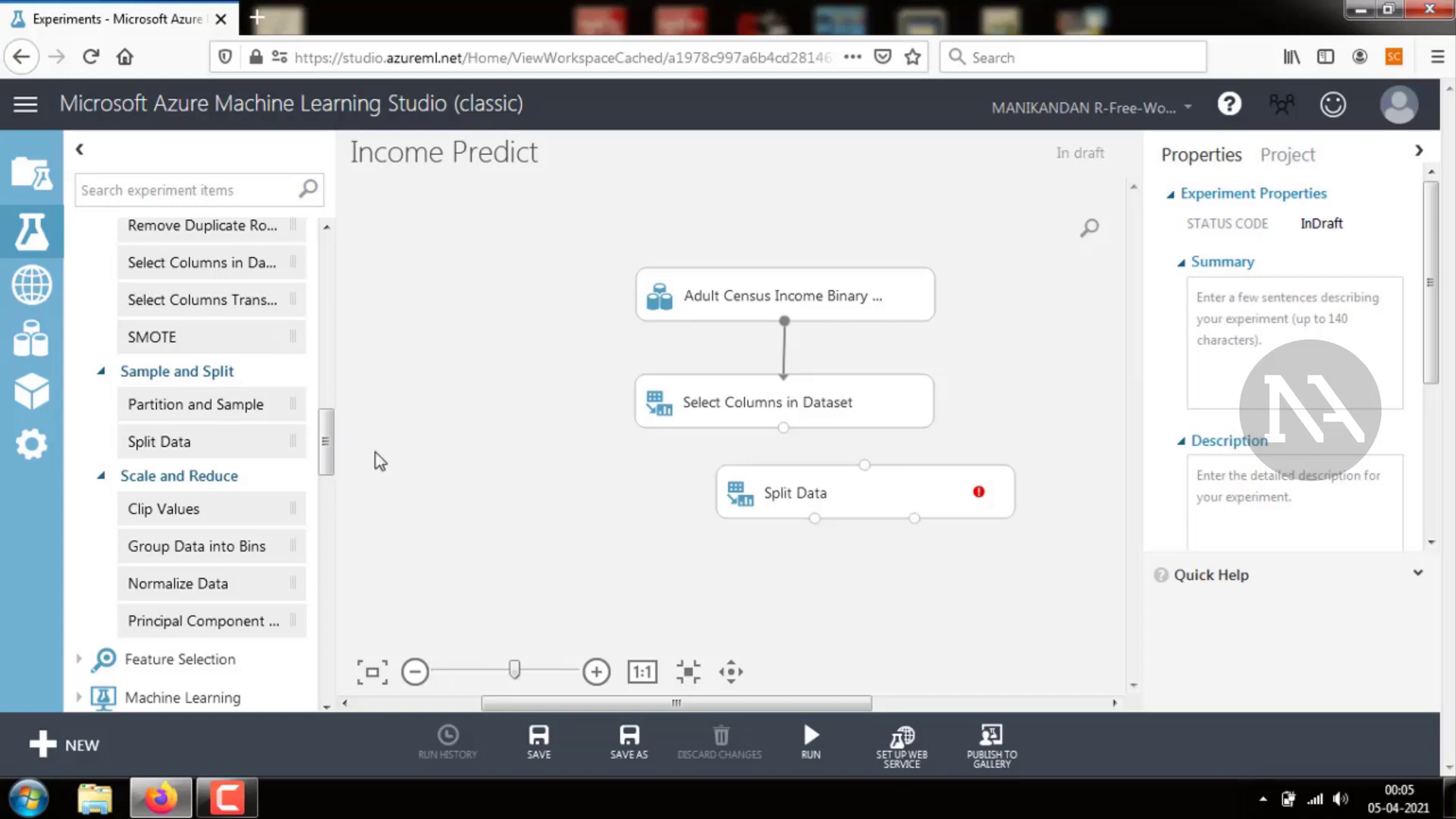
drag(329, 446, 324, 262)
click(79, 458)
scroll(79, 458, down, 3)
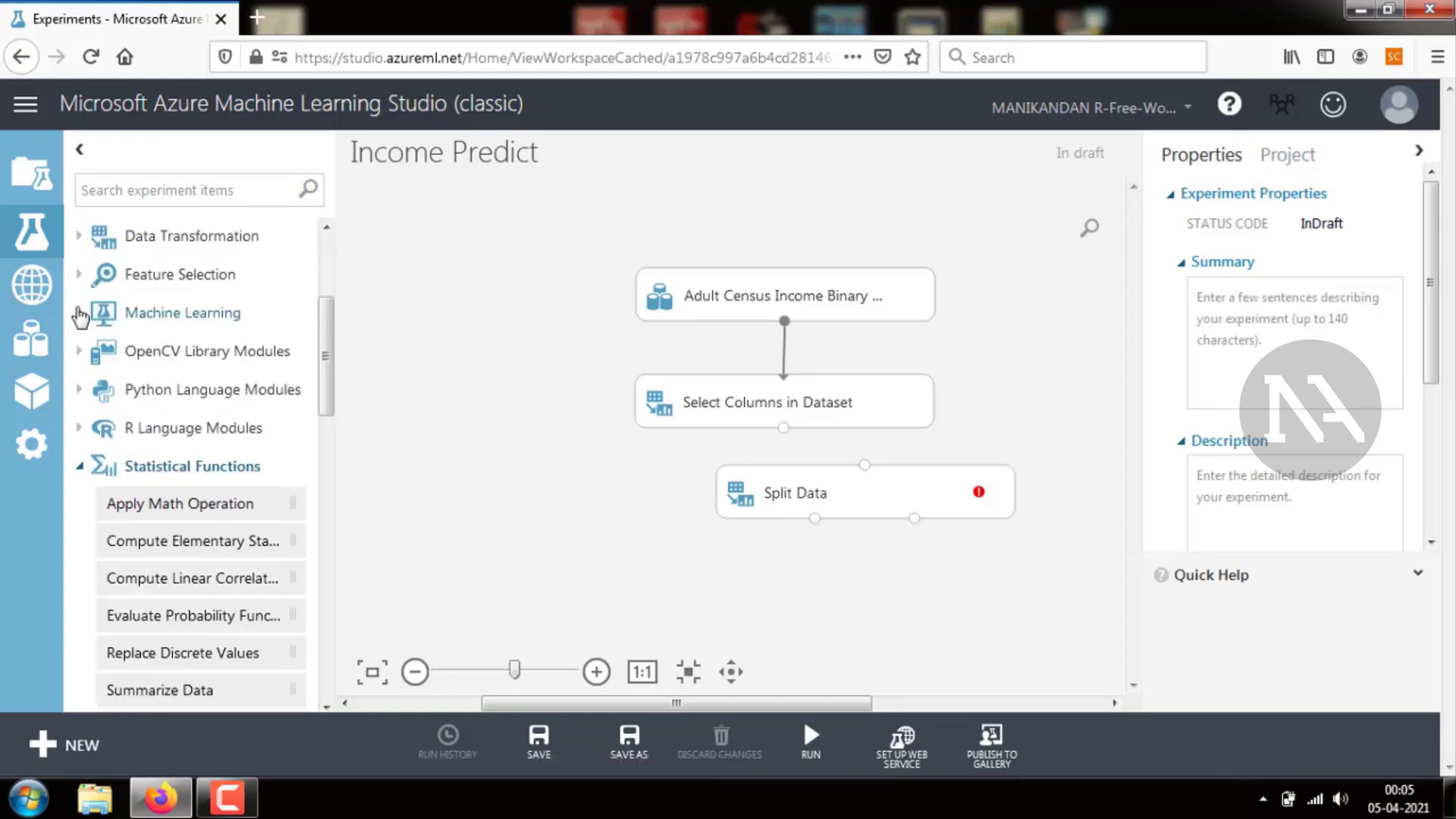
click(79, 313)
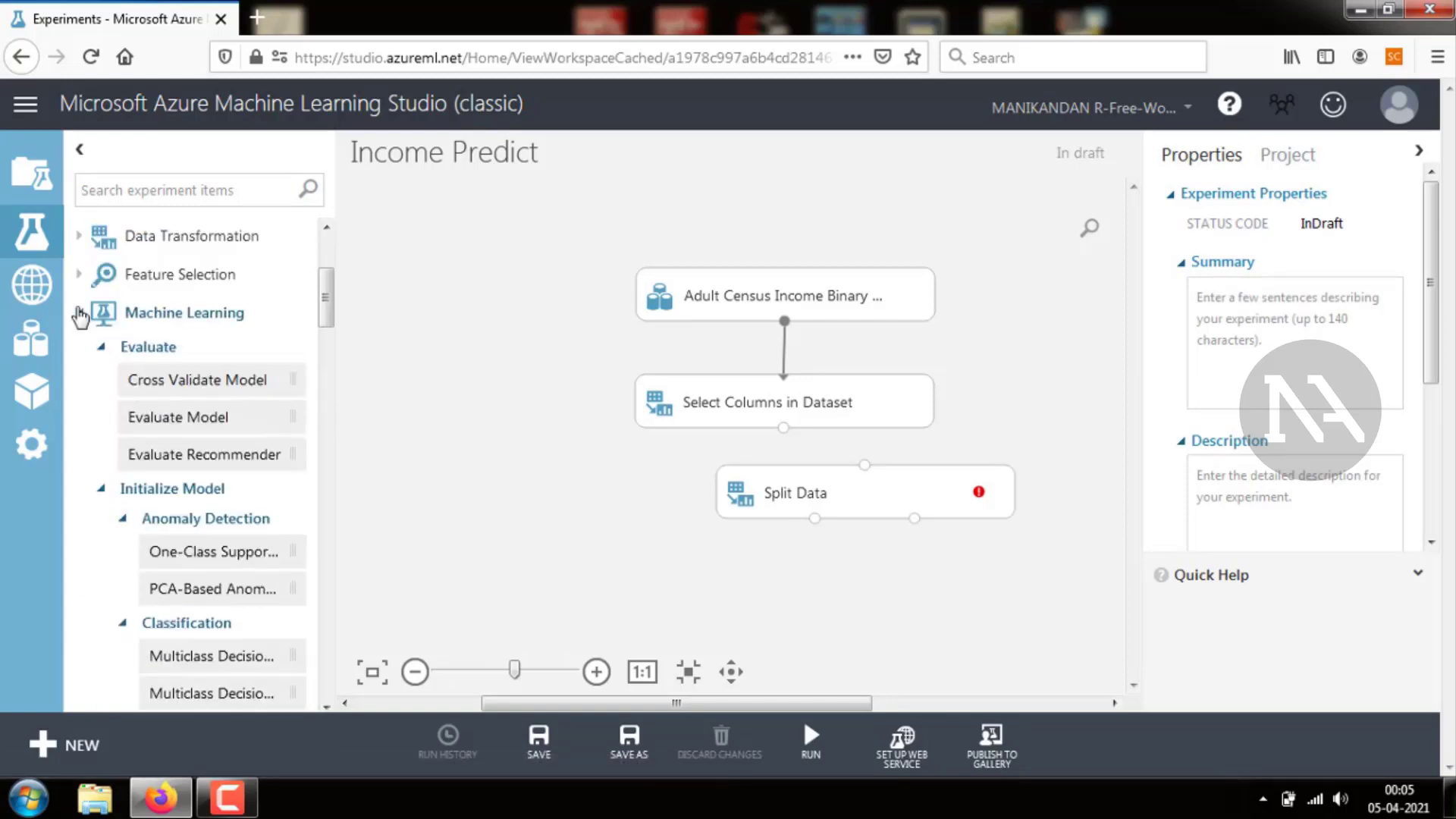
Visualize the Adult Census dataset's output, scrolling across to the income column and down through the rows
right_click(784, 322)
click(824, 379)
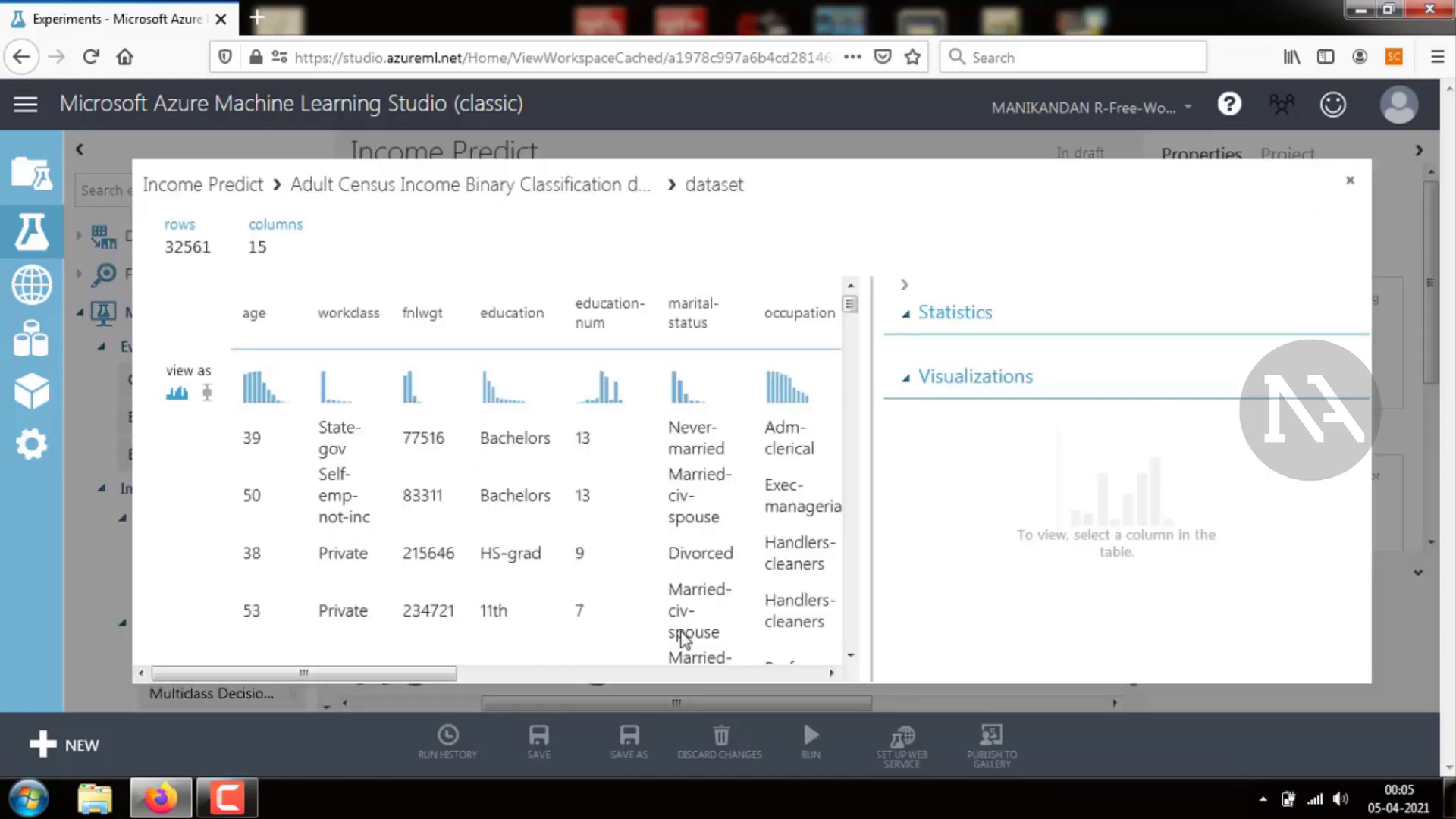
drag(429, 673, 834, 669)
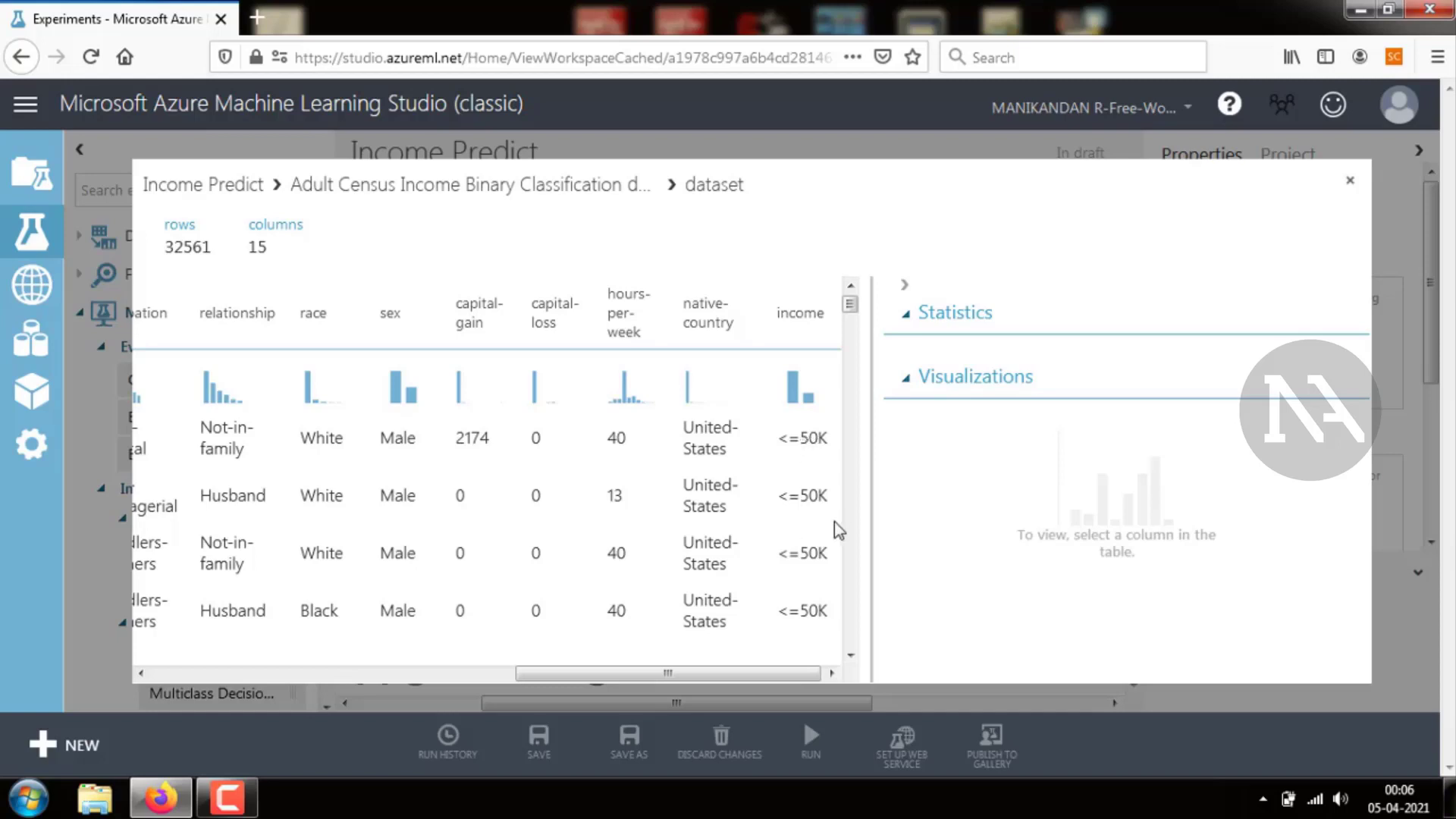
drag(853, 313, 853, 345)
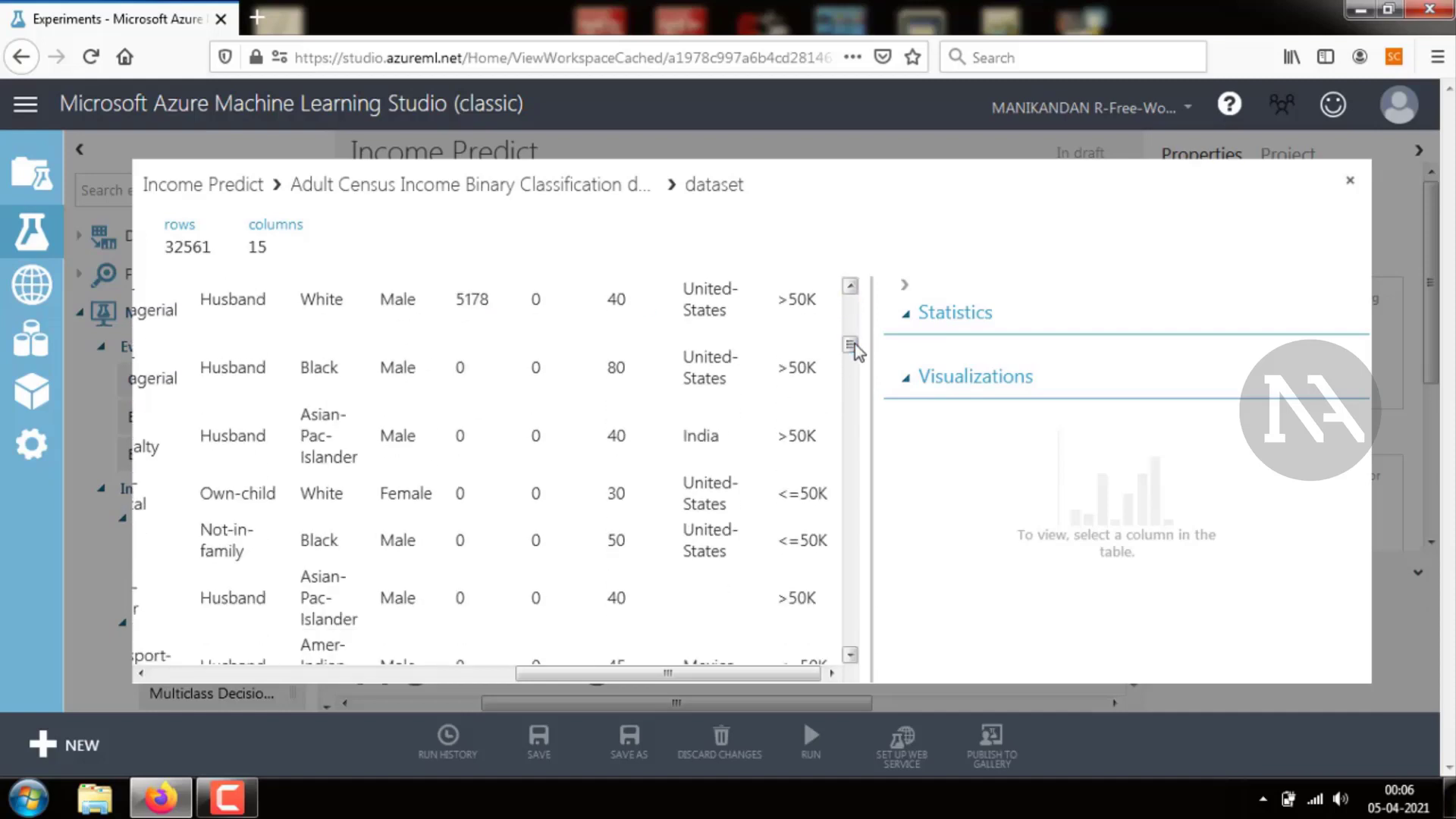
click(1350, 181)
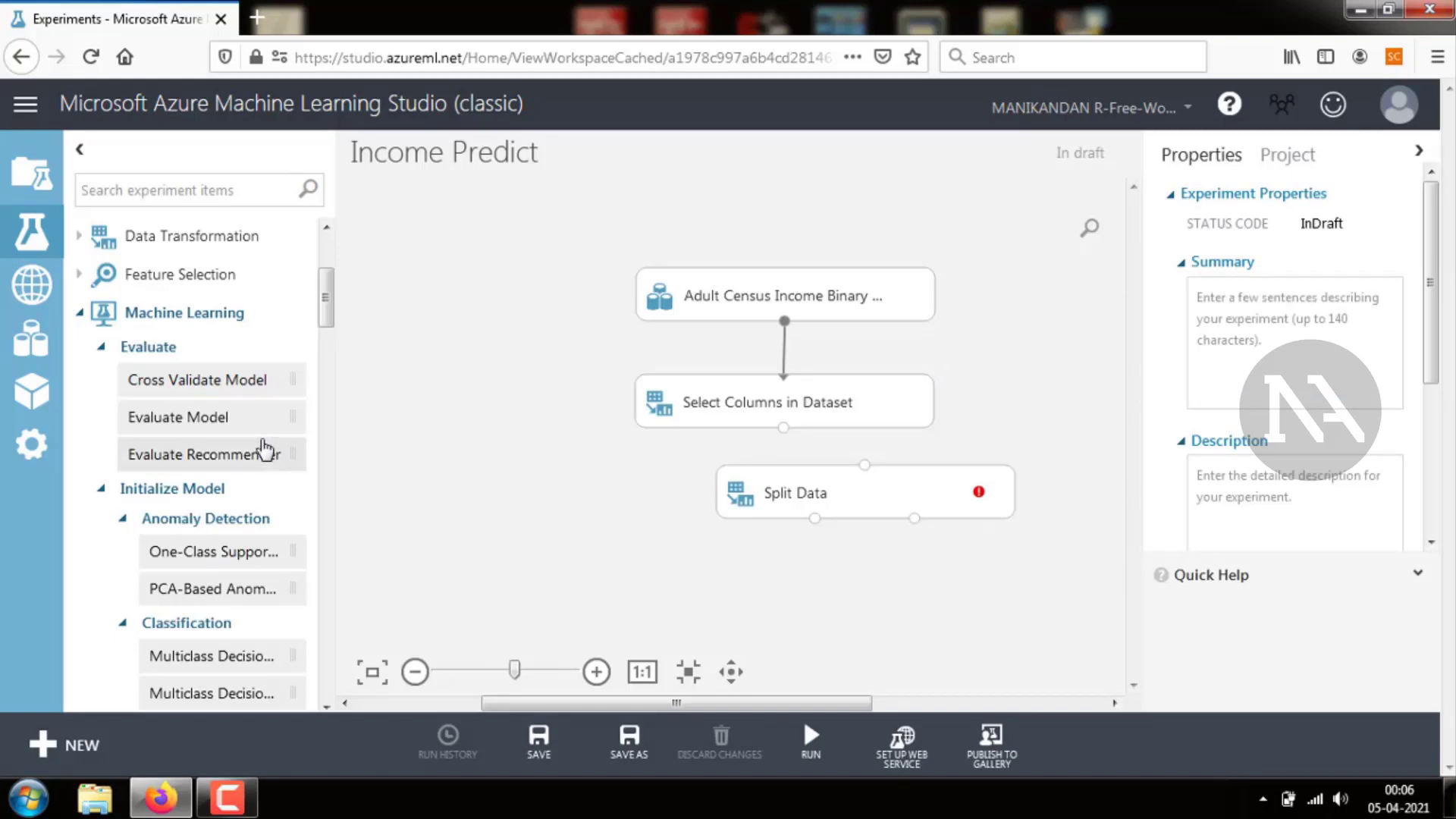
Add a Two-Class Boosted Decision Tree module from the Classification list to the canvas
drag(326, 316, 329, 372)
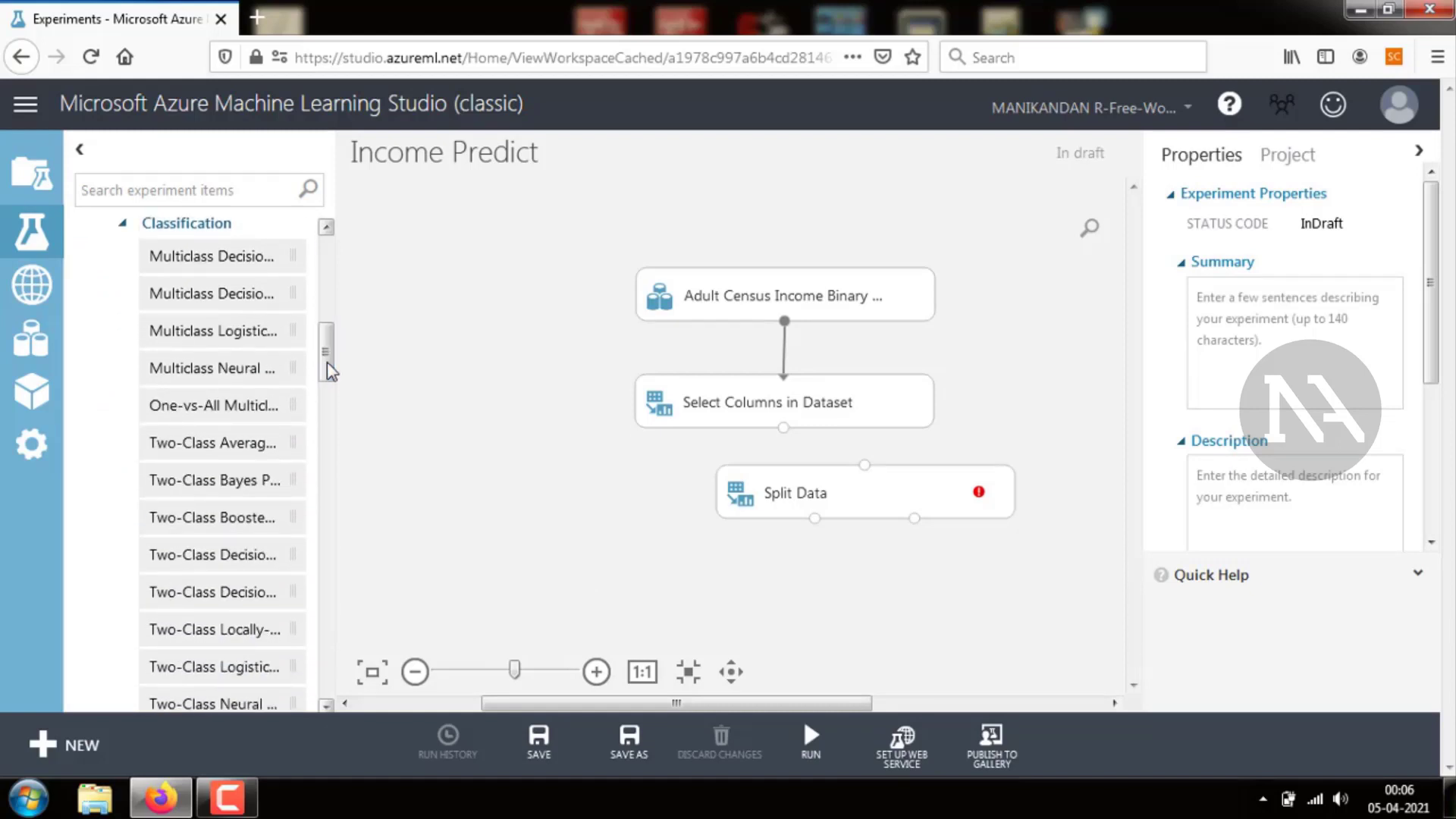
click(235, 520)
drag(235, 521, 562, 509)
click(602, 565)
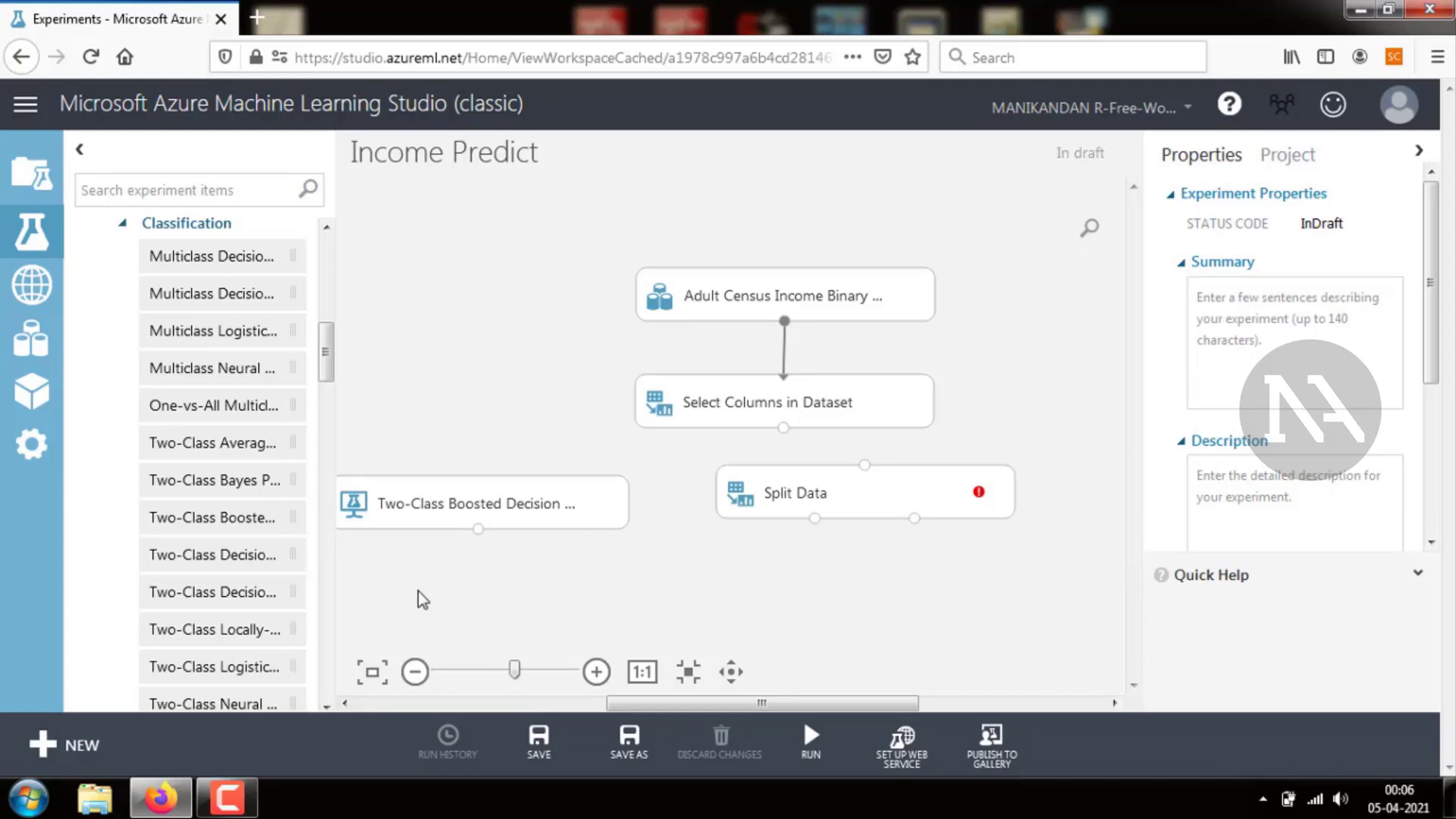
Add a Train Model module below the other modules on the canvas
drag(325, 367, 326, 488)
drag(166, 598, 736, 608)
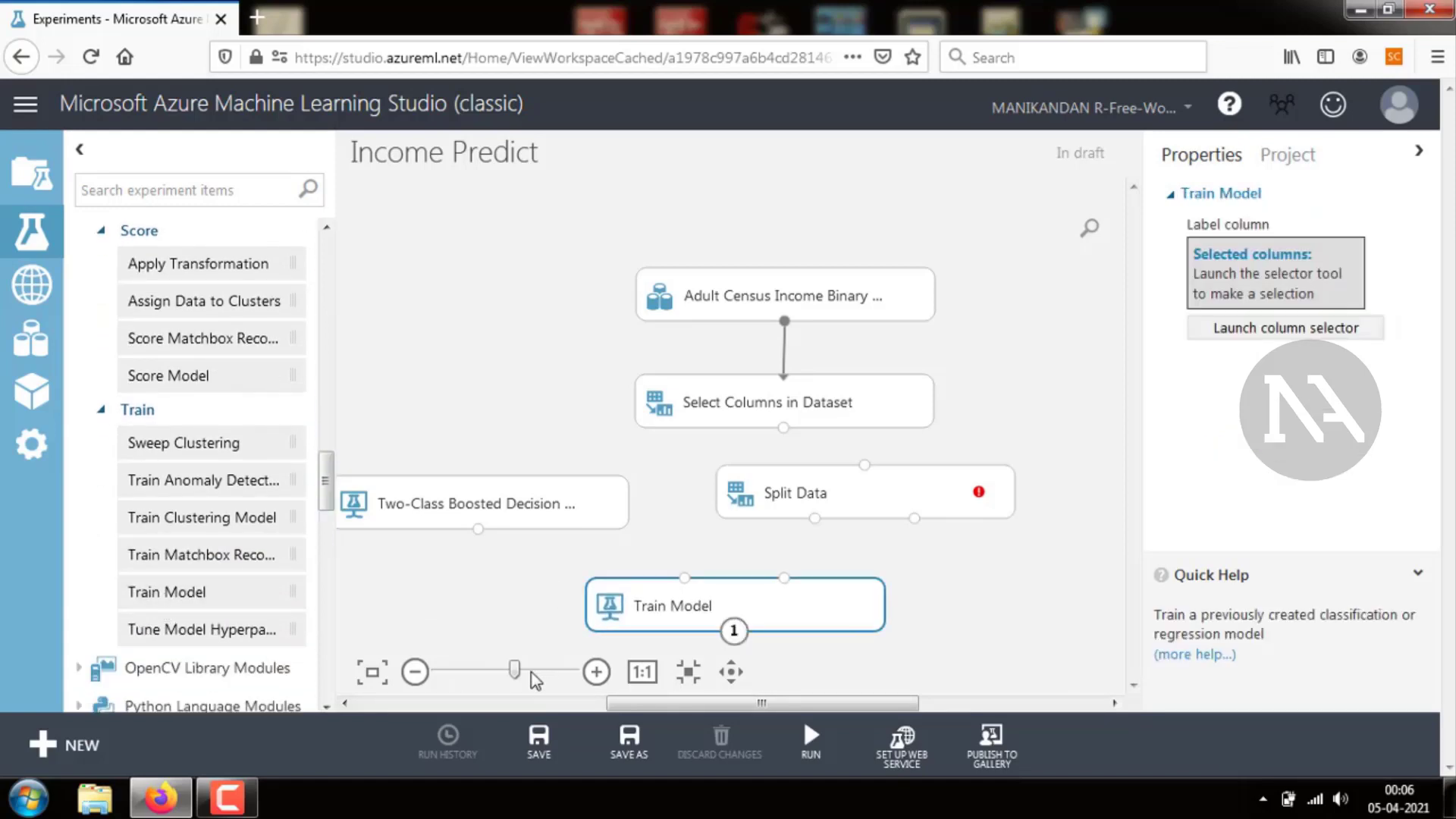
Connect the Two-Class Boosted Decision Tree's output to Train Model's untrained model input
mouse_move(516, 670)
mouse_down()
mouse_move(475, 673)
mouse_move(495, 670)
mouse_up()
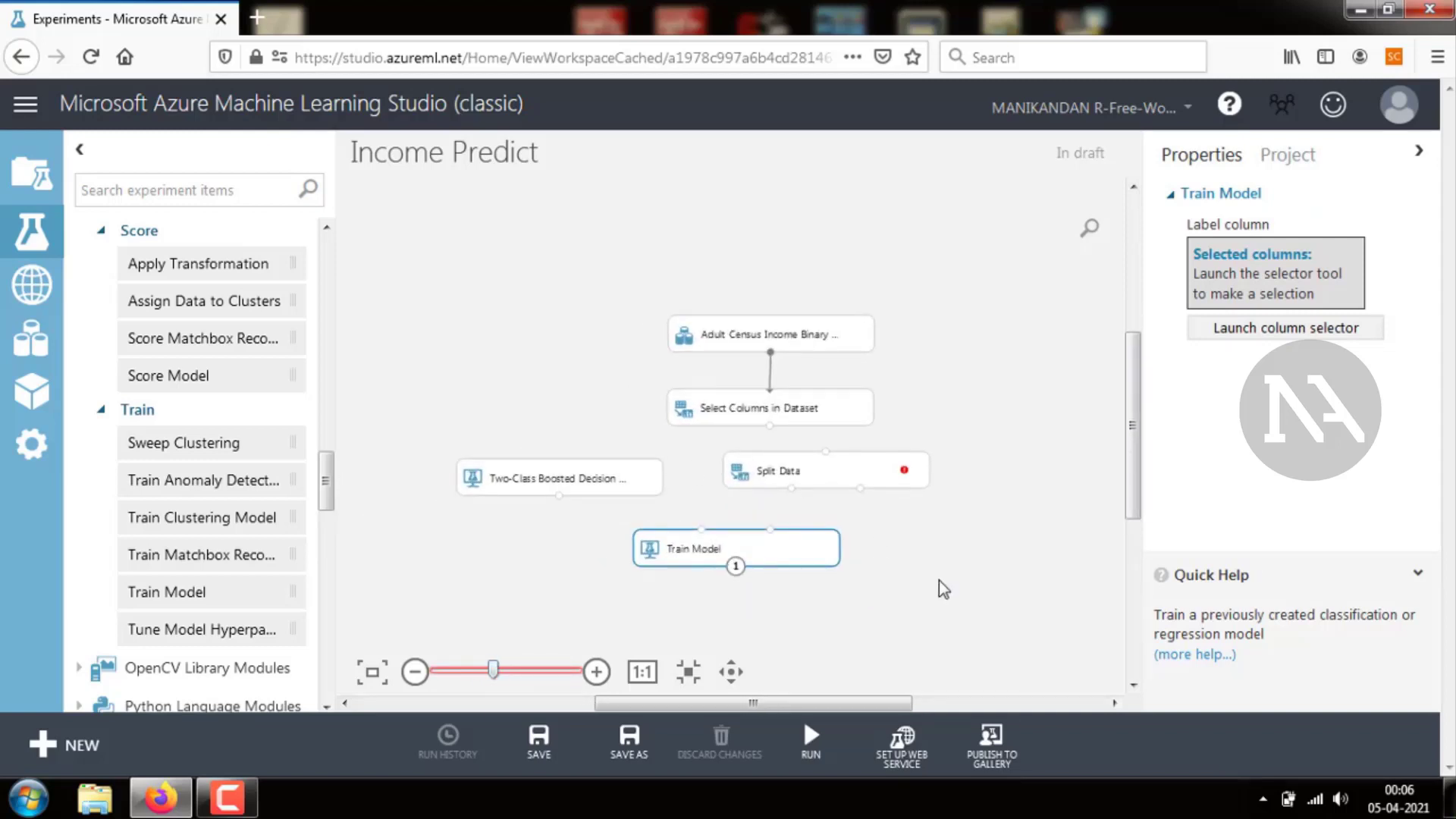
drag(940, 583, 432, 270)
drag(716, 345, 714, 211)
click(840, 543)
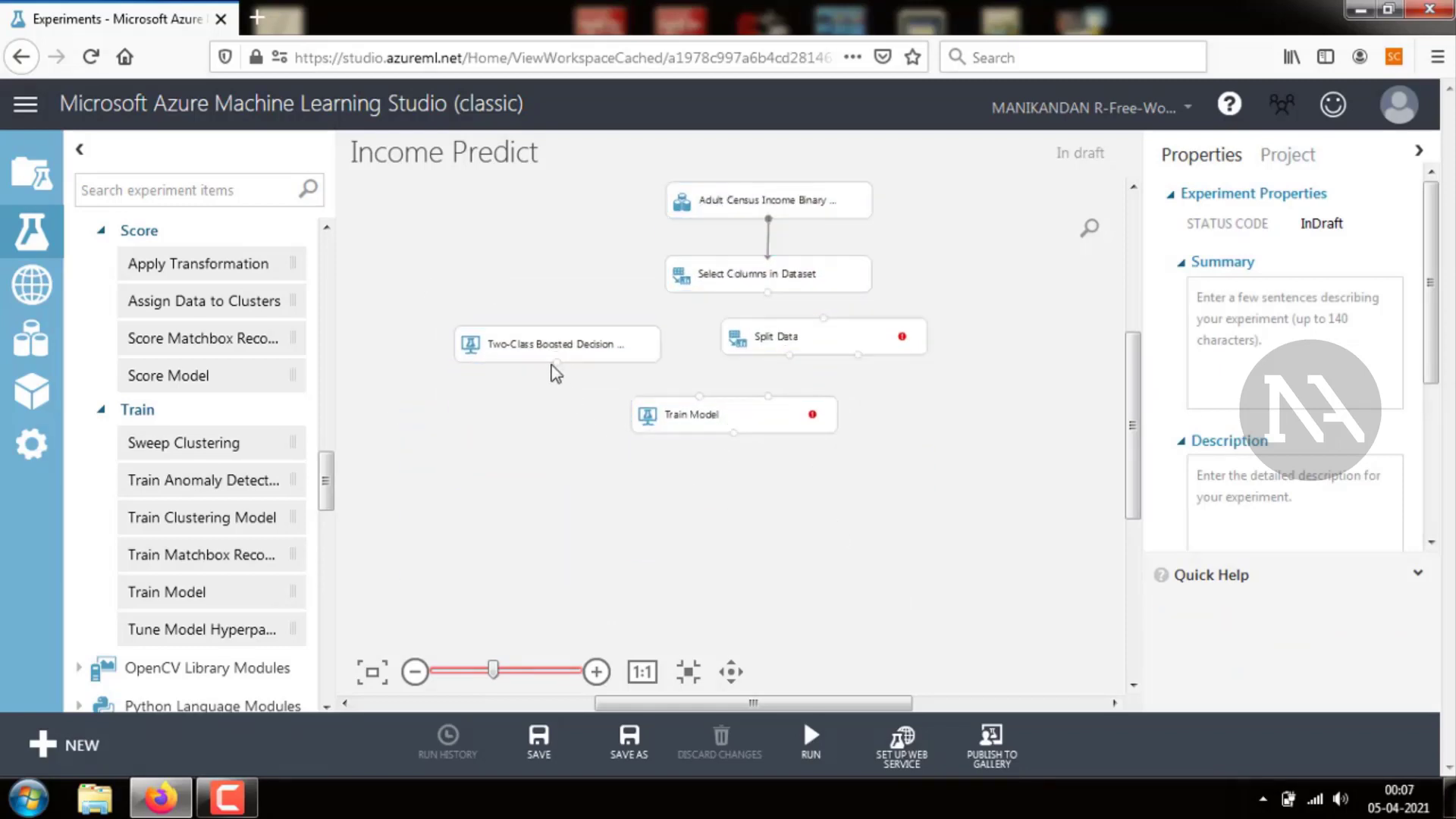
drag(557, 363, 706, 407)
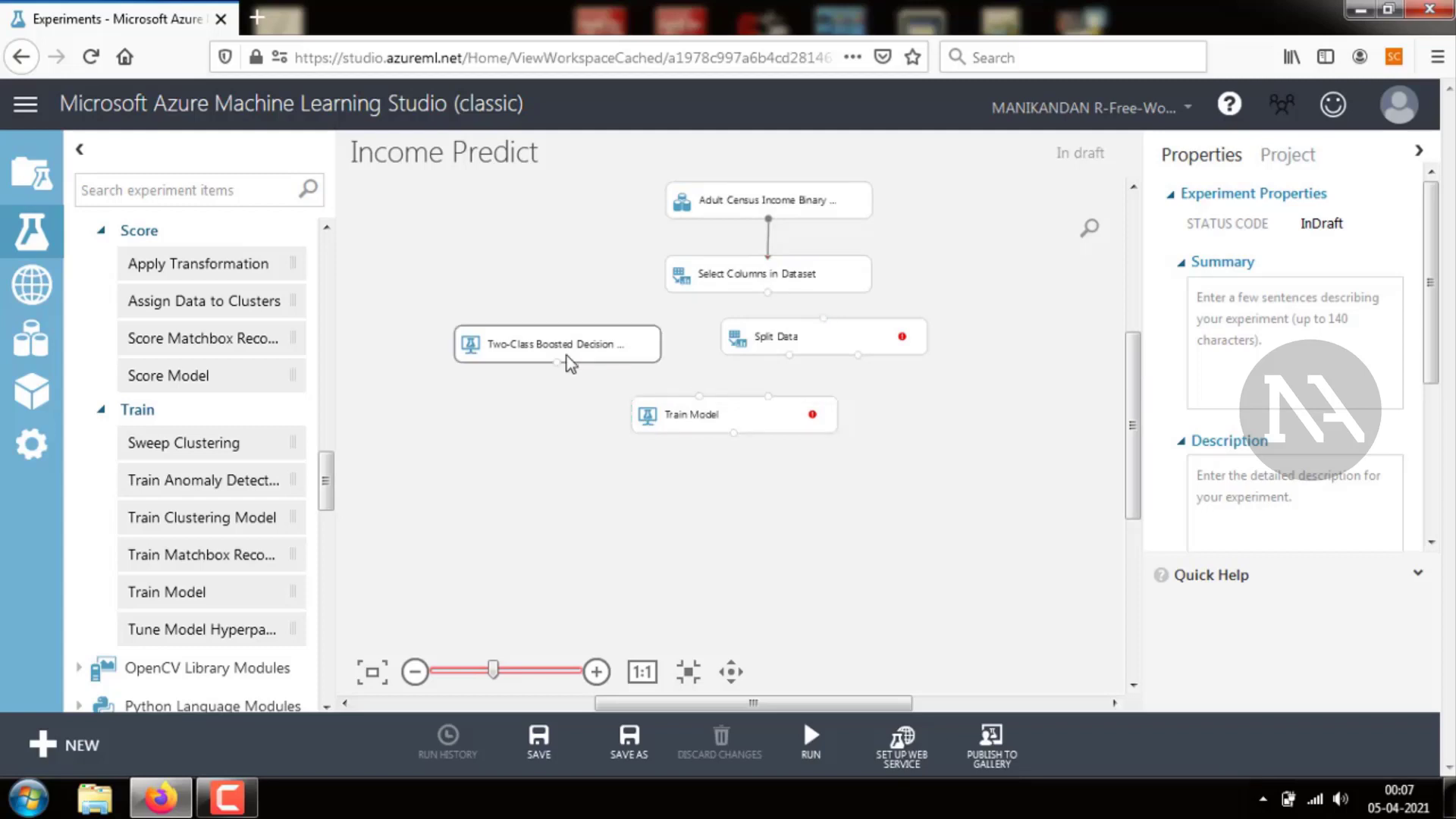
drag(558, 363, 699, 397)
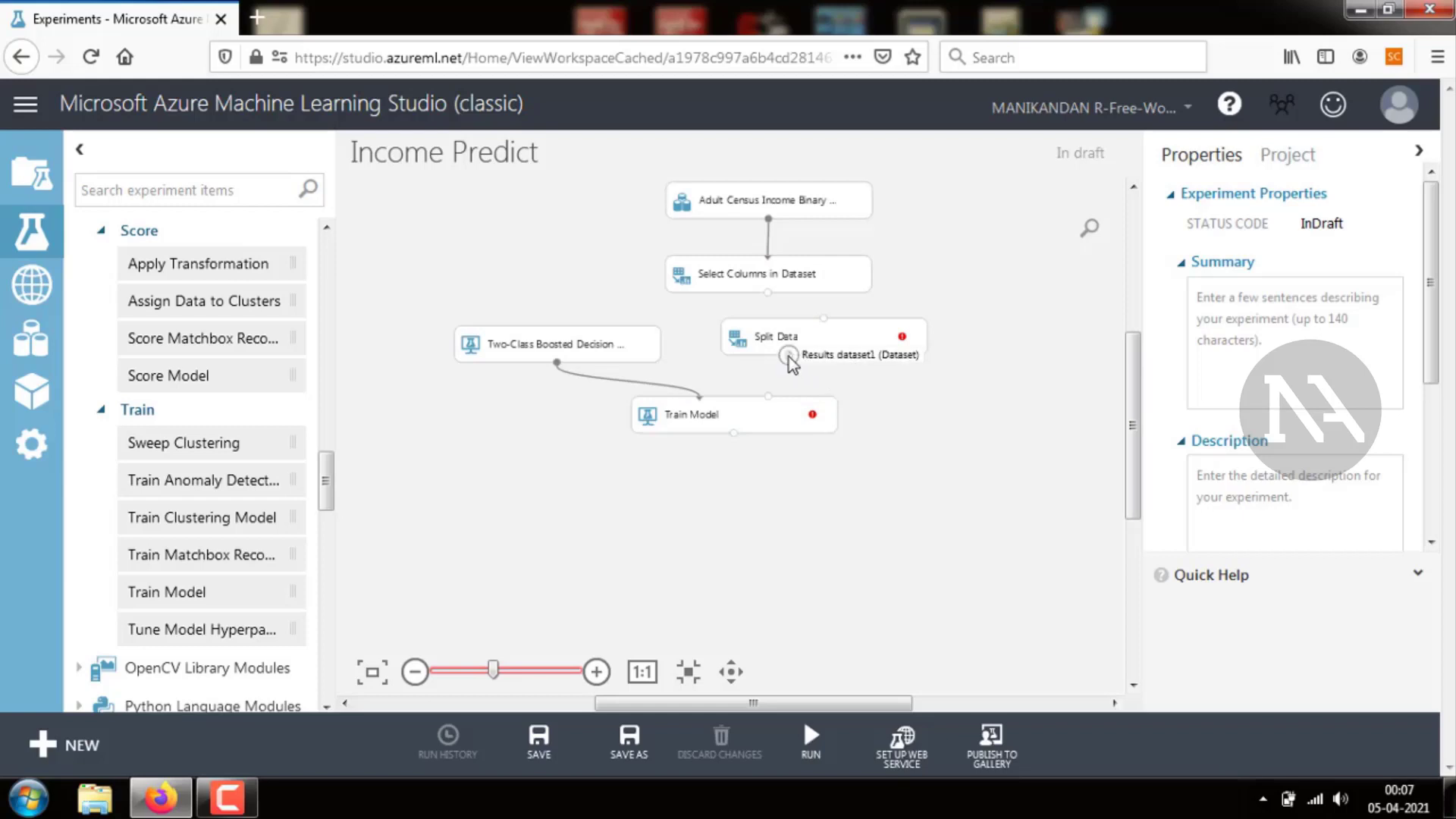
Connect Split Data's first output to Train Model's dataset input and Select Columns in Dataset's output to Split Data
drag(789, 355, 771, 404)
drag(789, 355, 773, 407)
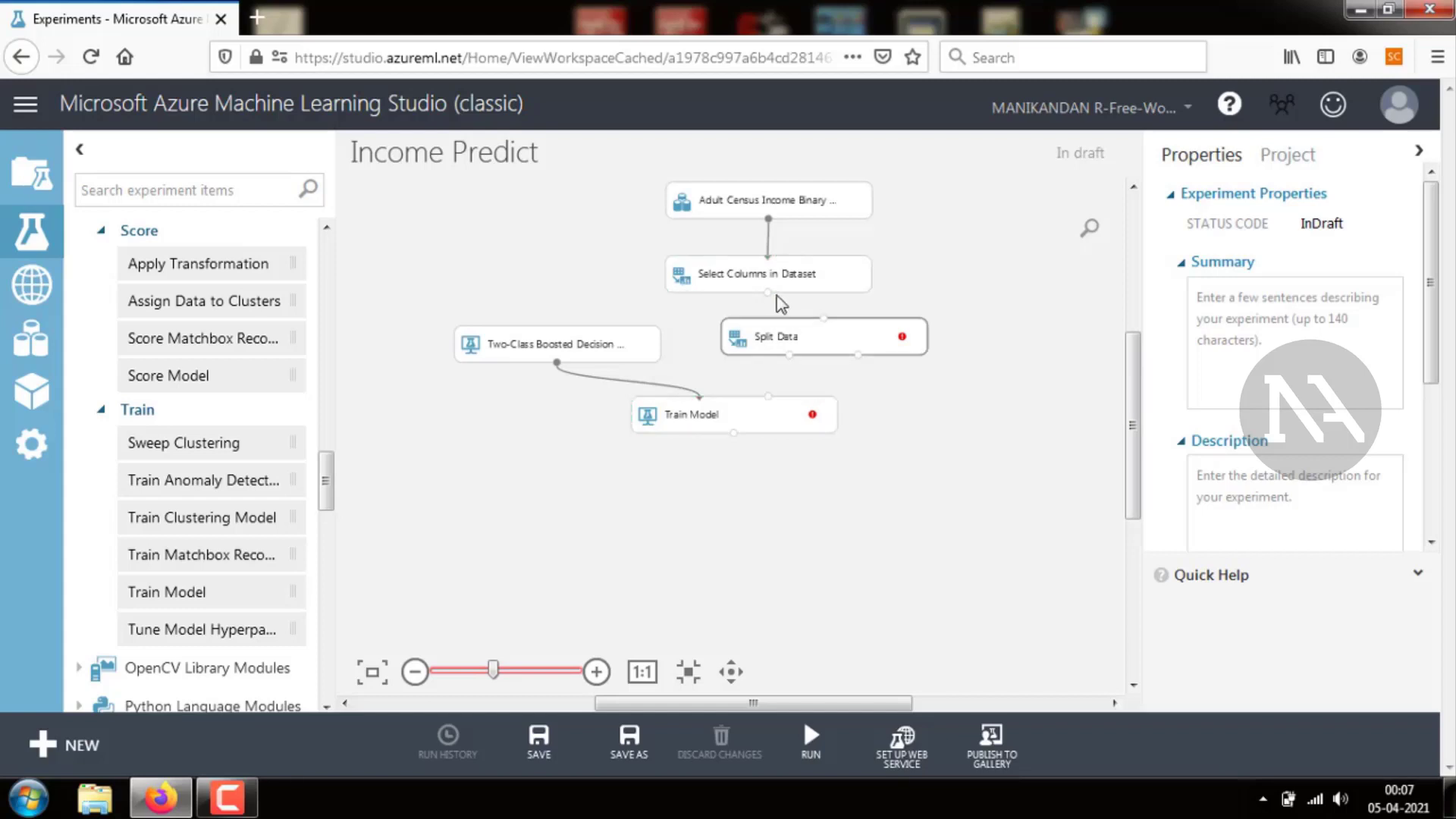
drag(766, 295, 769, 399)
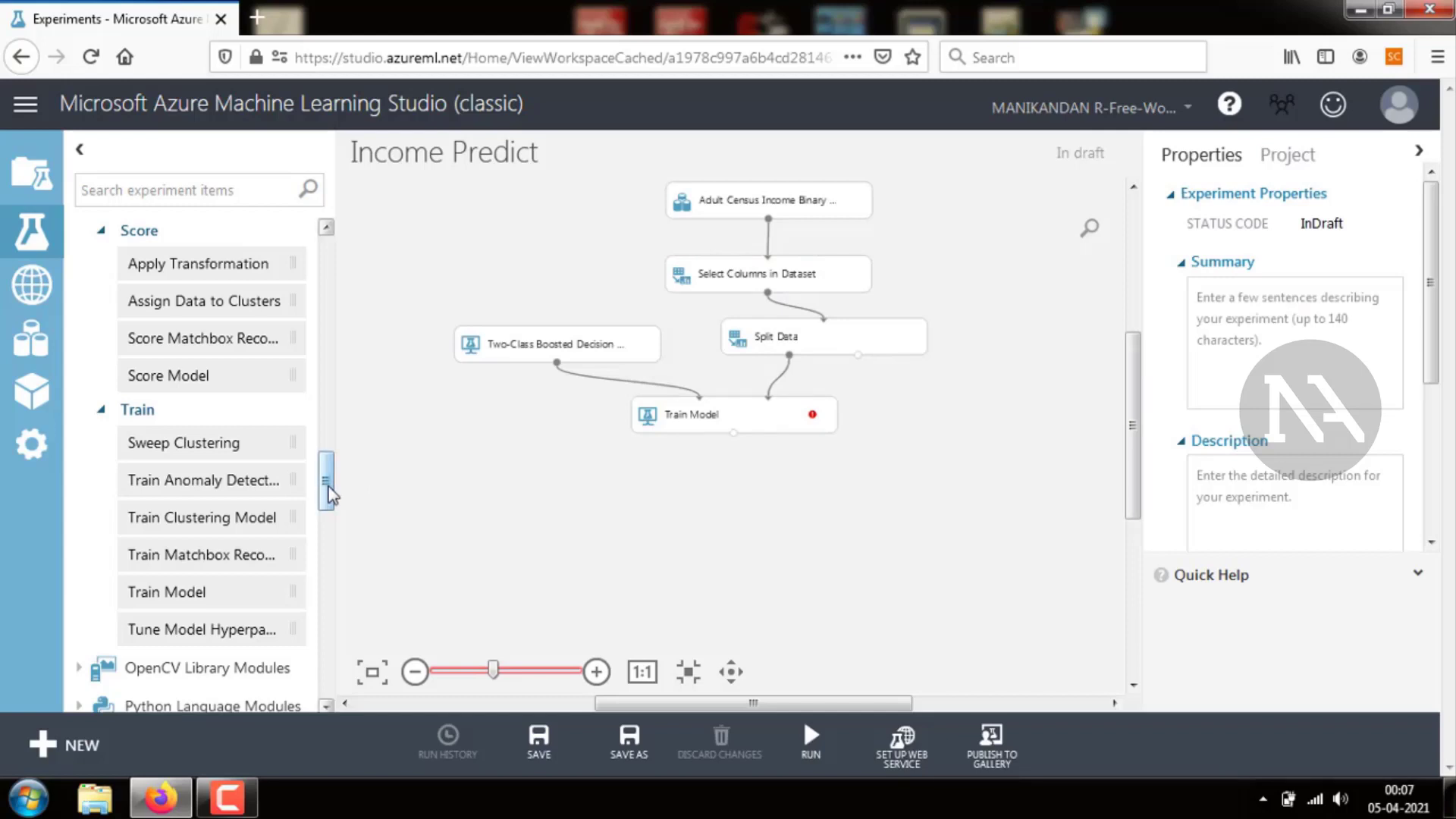
Search the modules for score and add a Score Model module below Train Model
drag(328, 493, 331, 614)
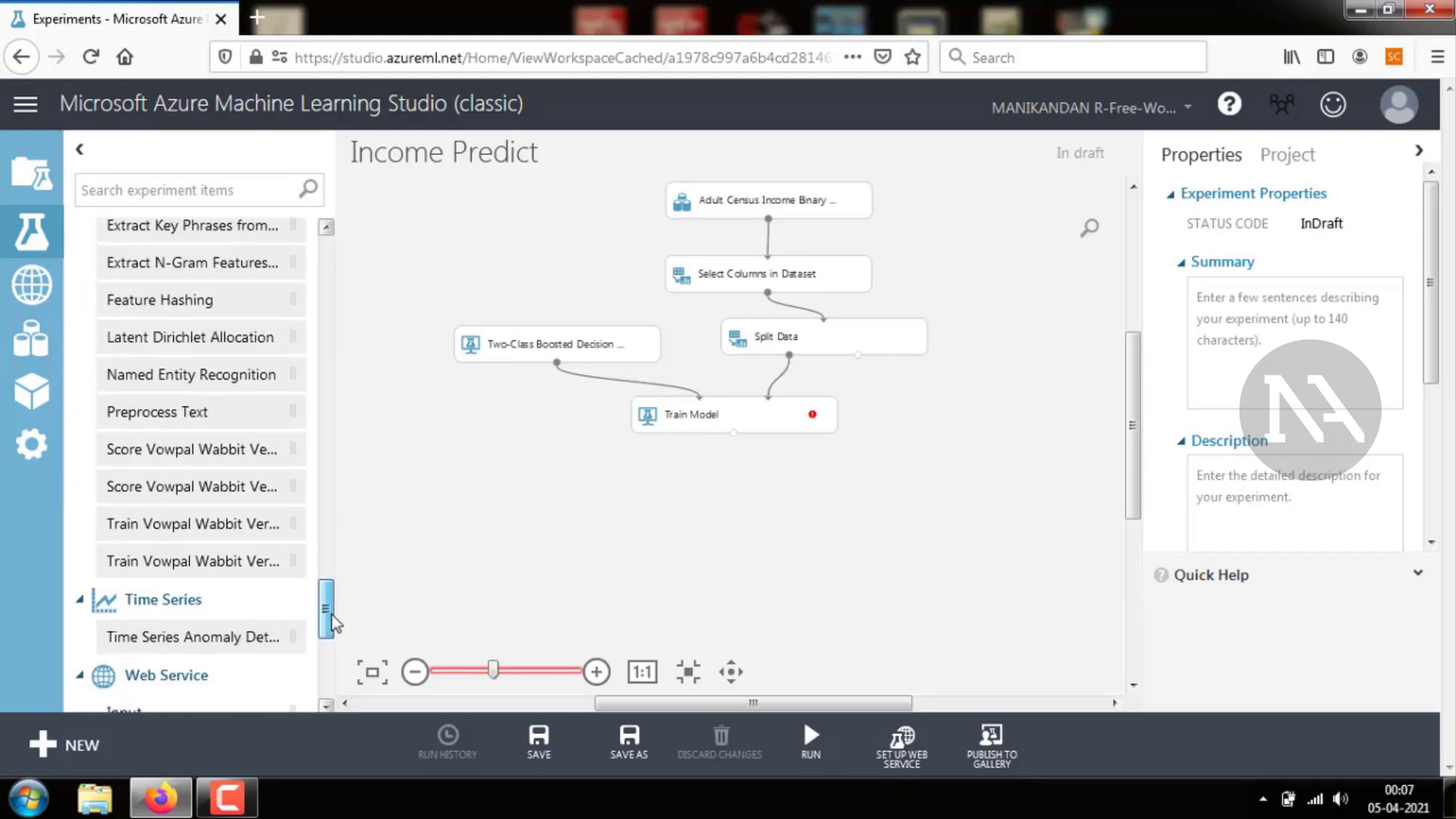
click(228, 189)
text(score)
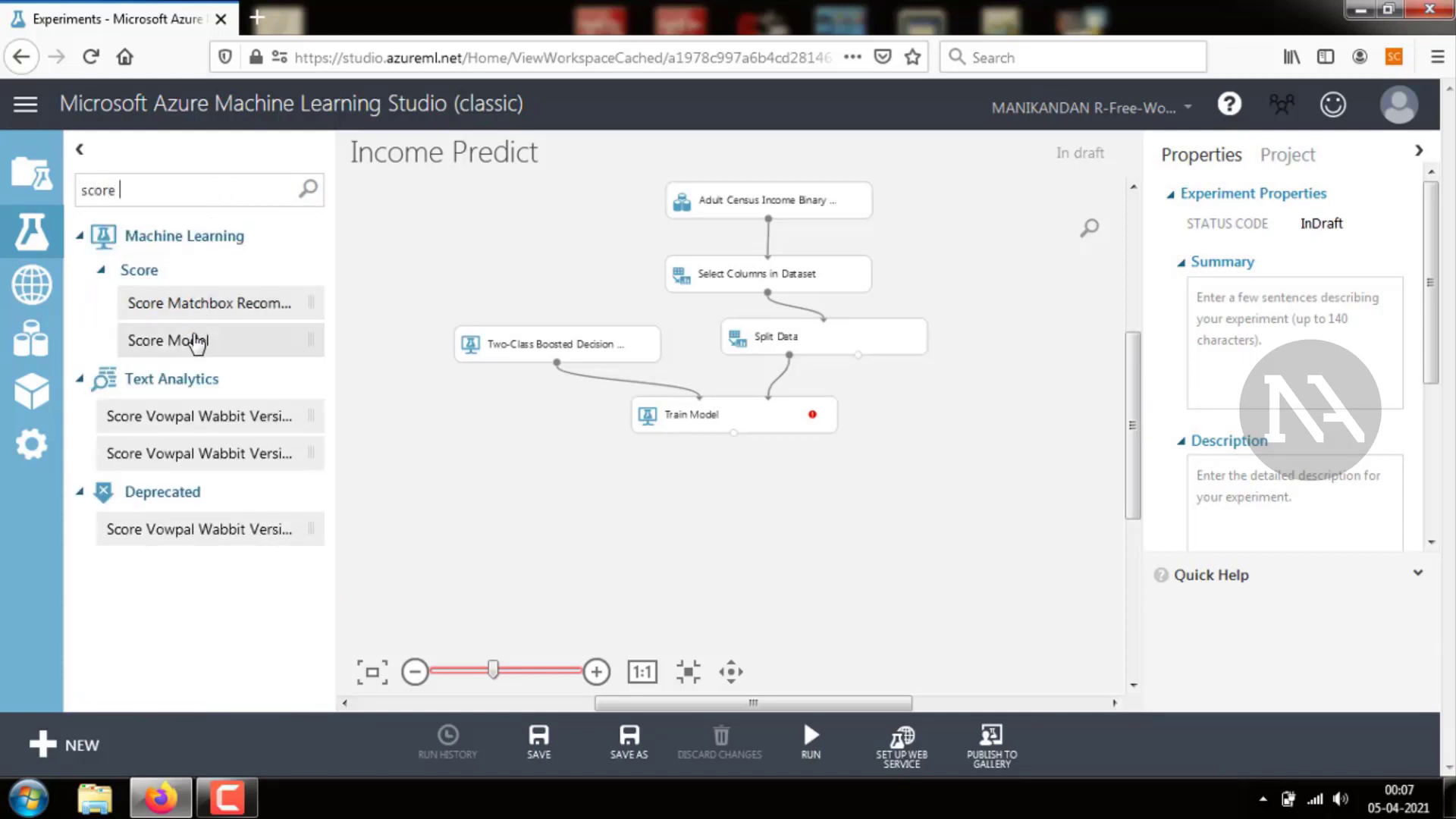
drag(192, 338, 830, 534)
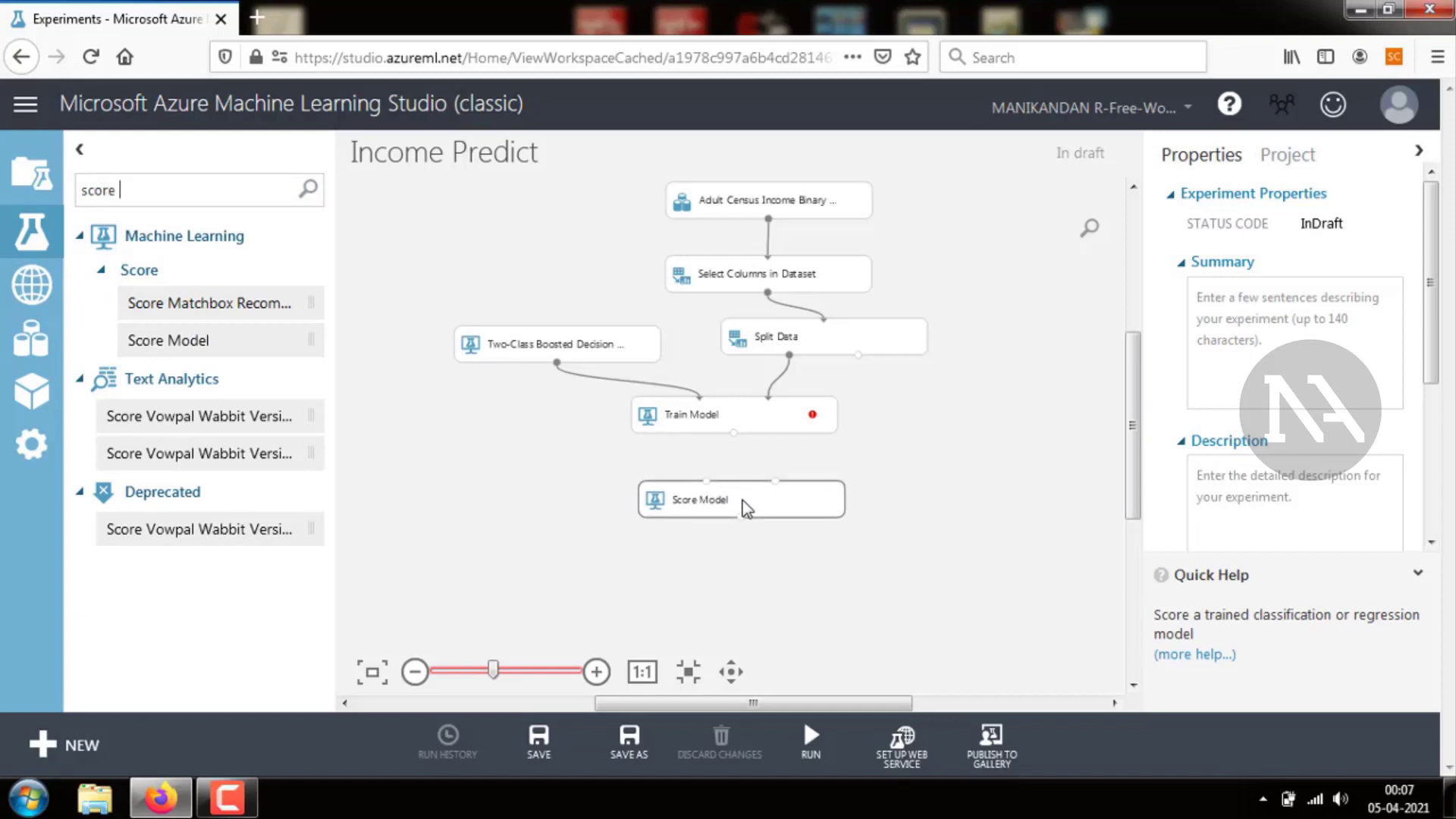
Connect Train Model's output to Score Model's trained model input
click(838, 545)
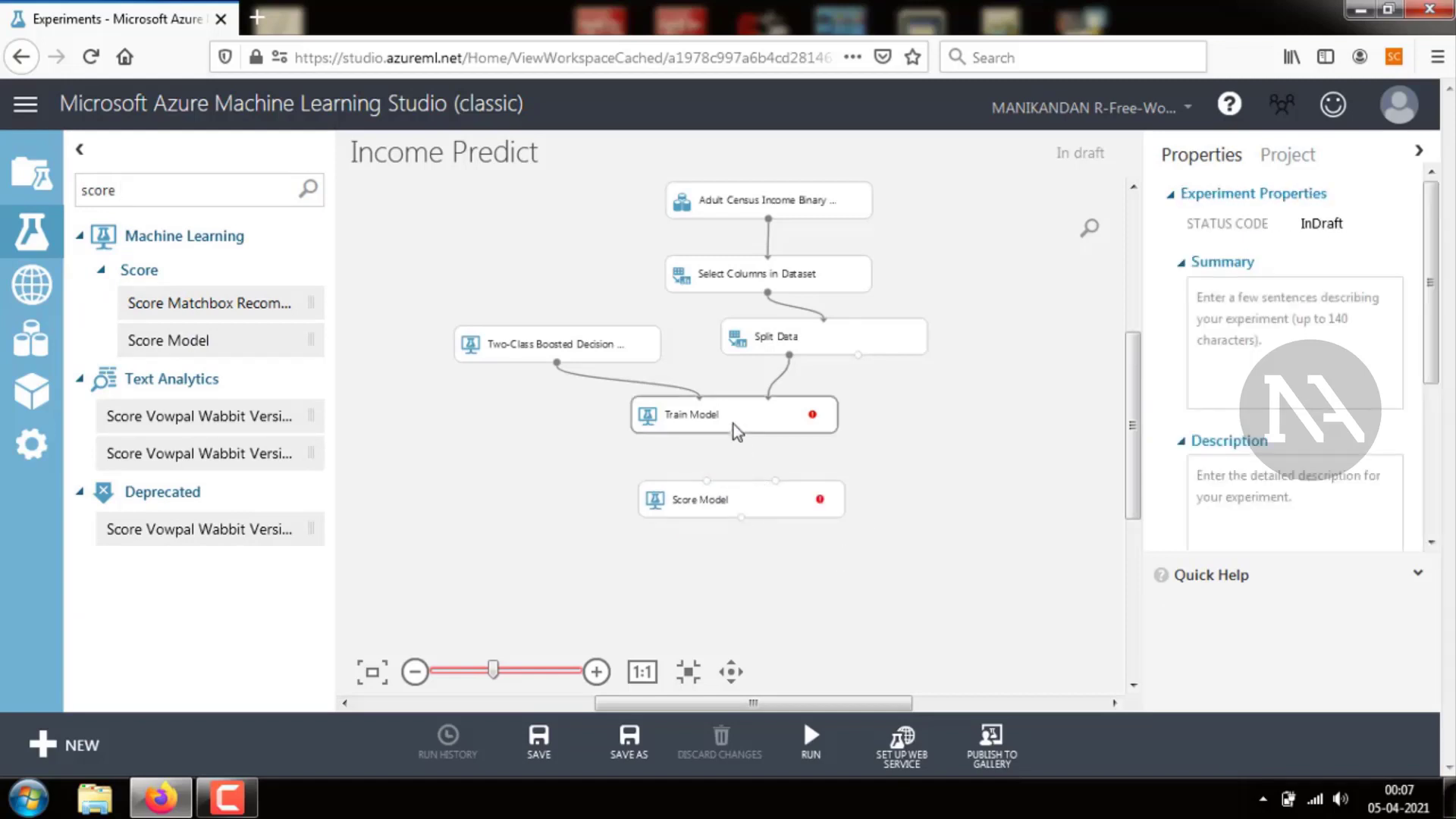
drag(733, 433, 709, 484)
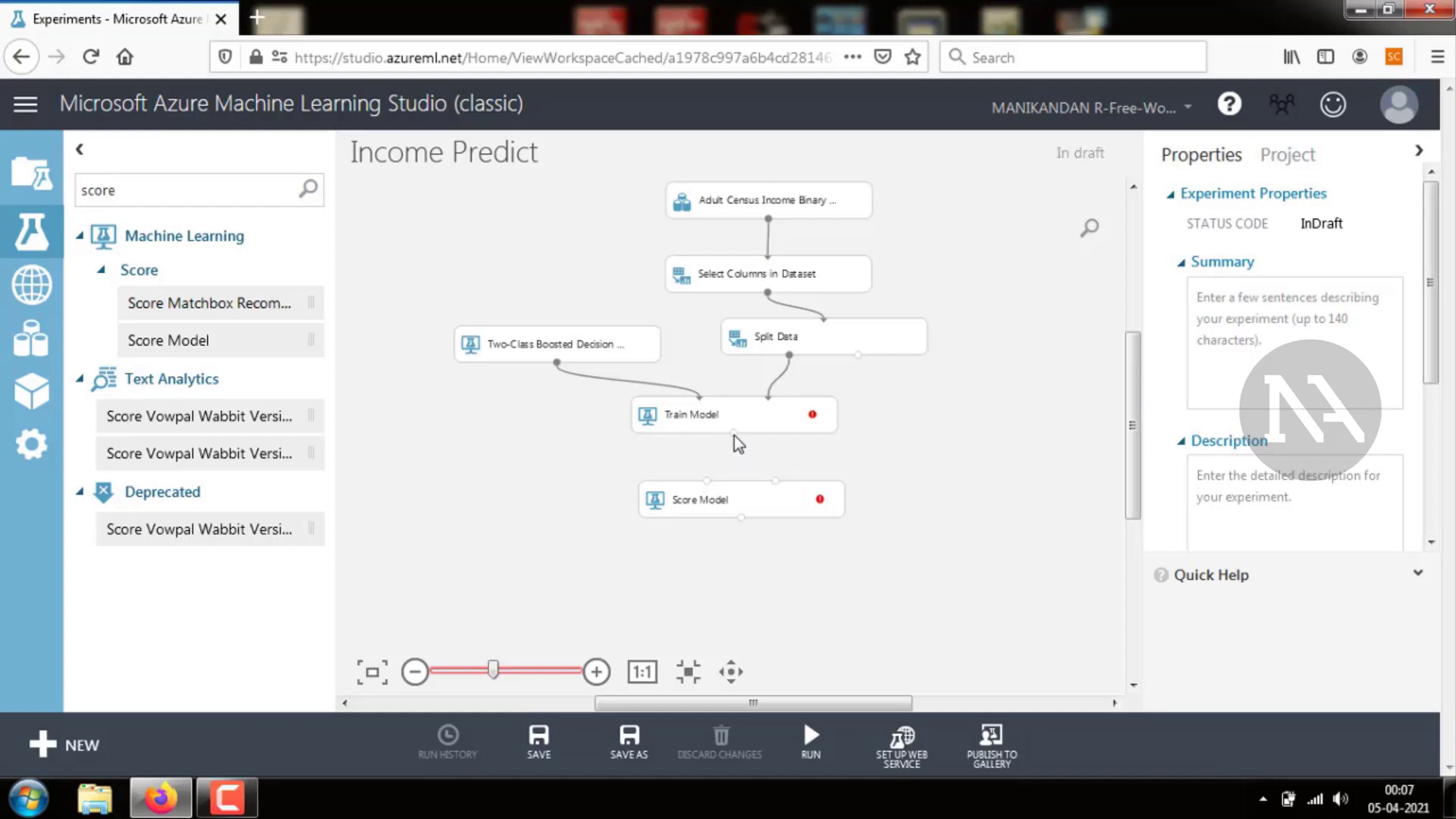
drag(734, 435, 706, 483)
Connect Split Data's second output to Score Model's dataset input and reposition Score Model below Train Model
drag(858, 354, 780, 485)
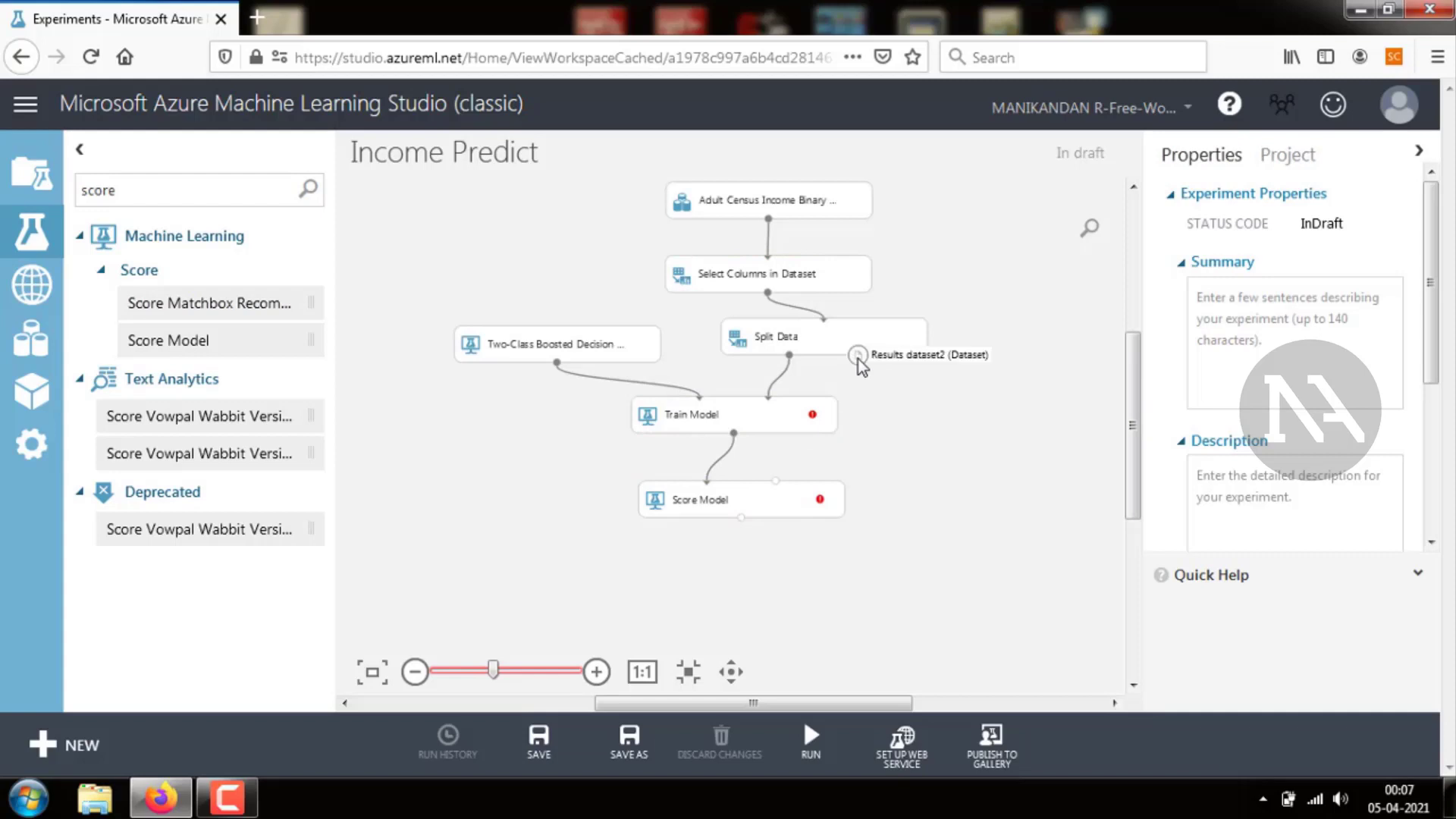
drag(858, 355, 780, 487)
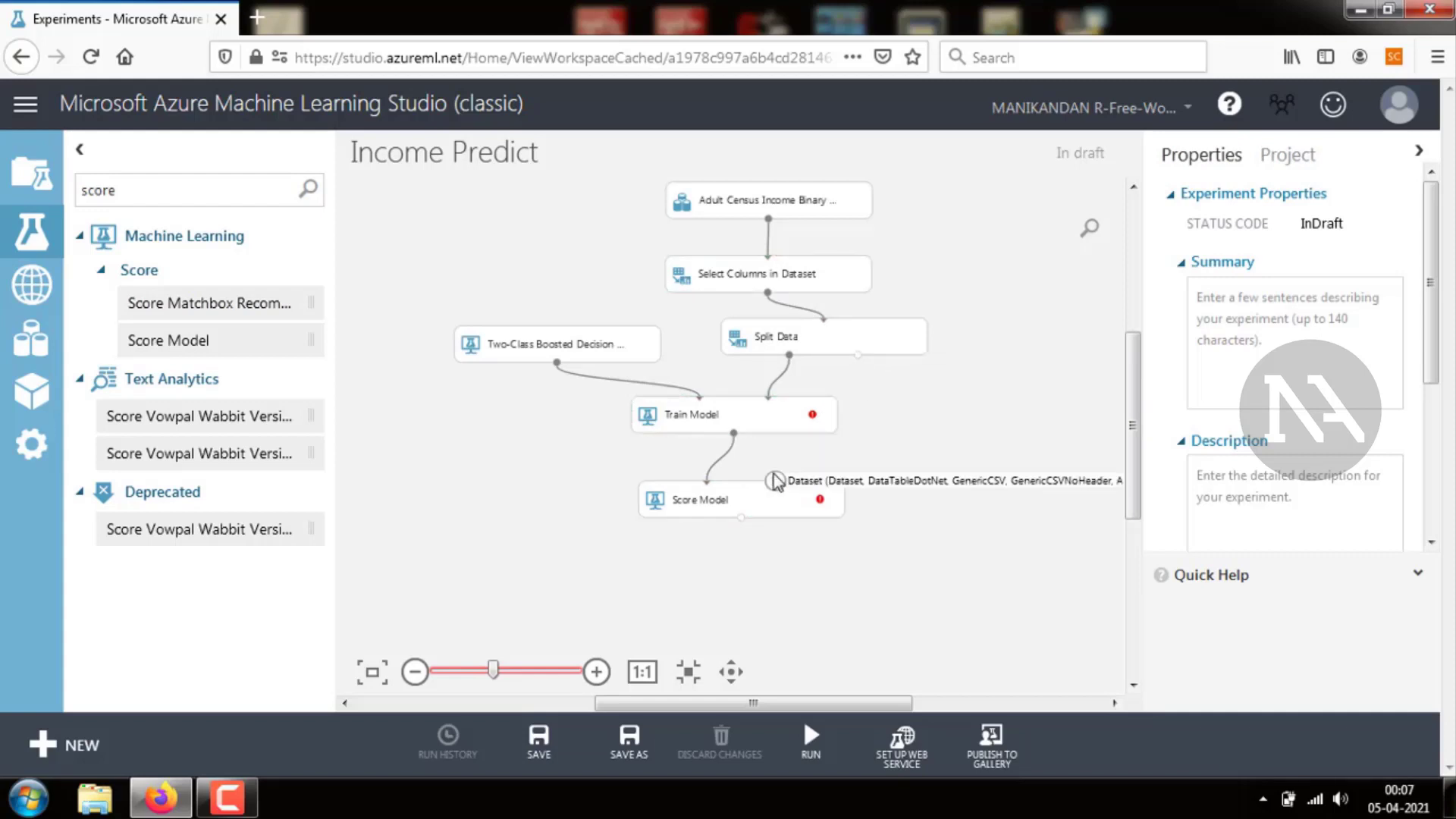
drag(858, 354, 876, 524)
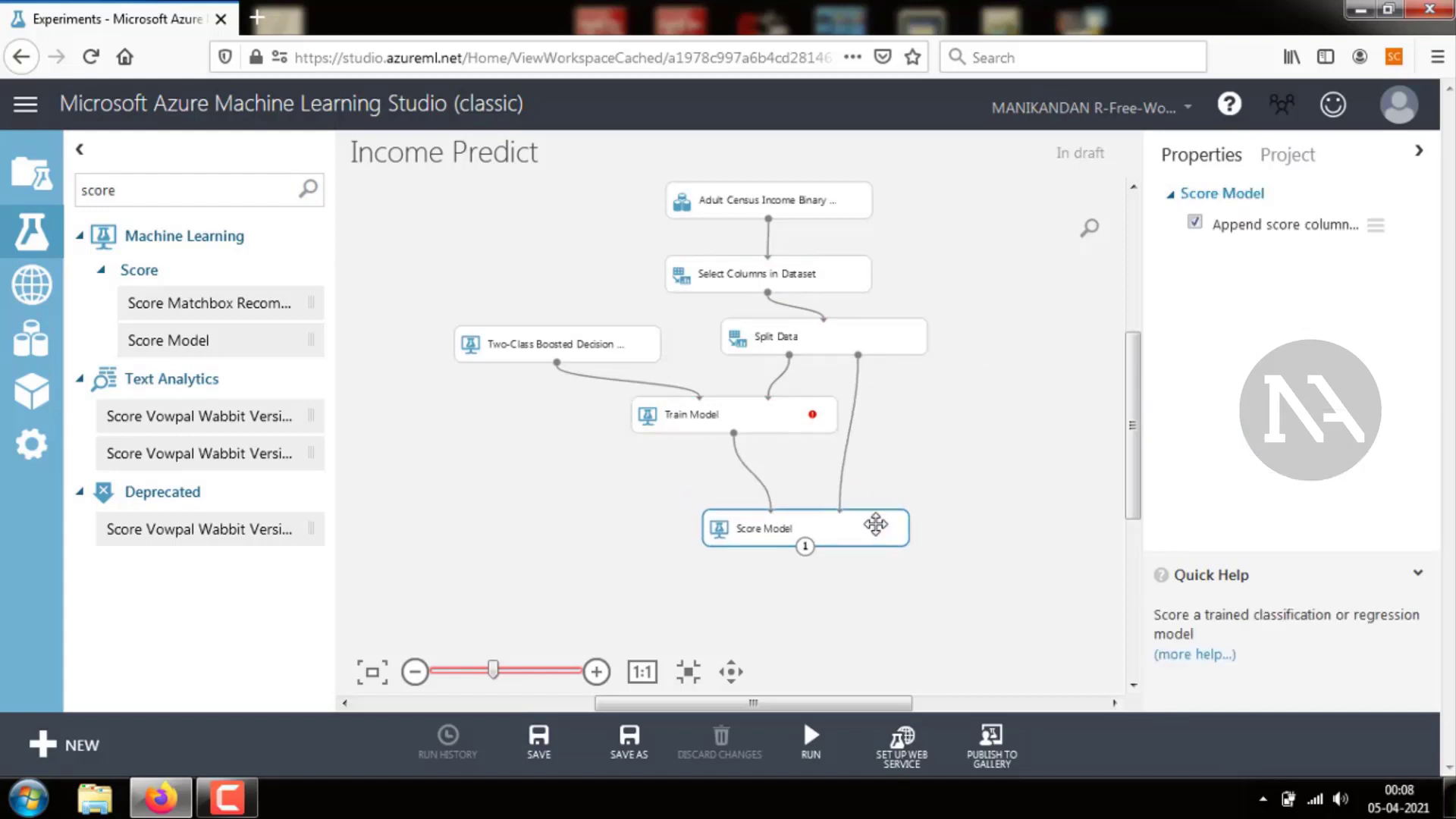
click(945, 480)
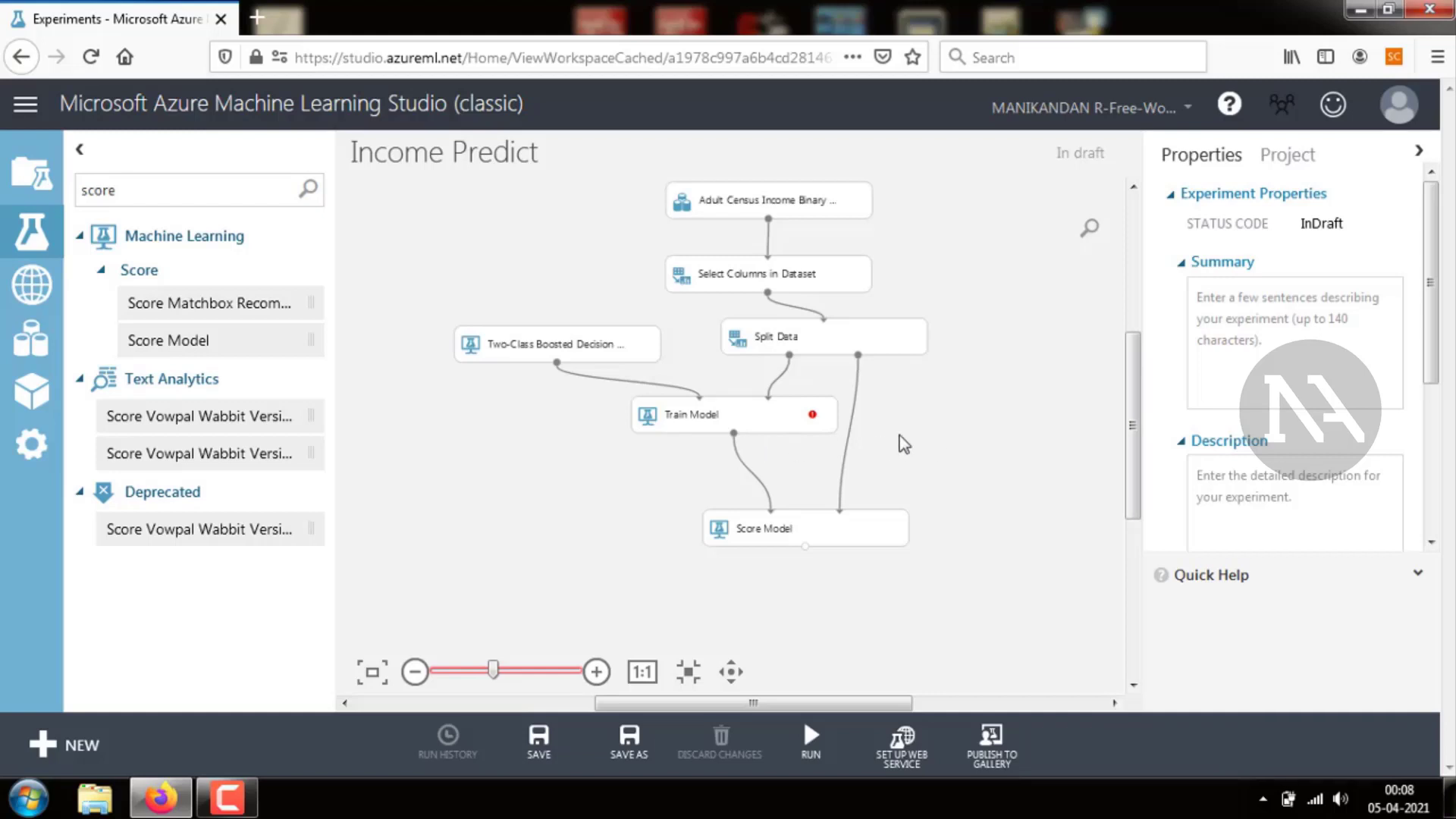
Set Train Model's label column to income using the column selector
mouse_move(814, 418)
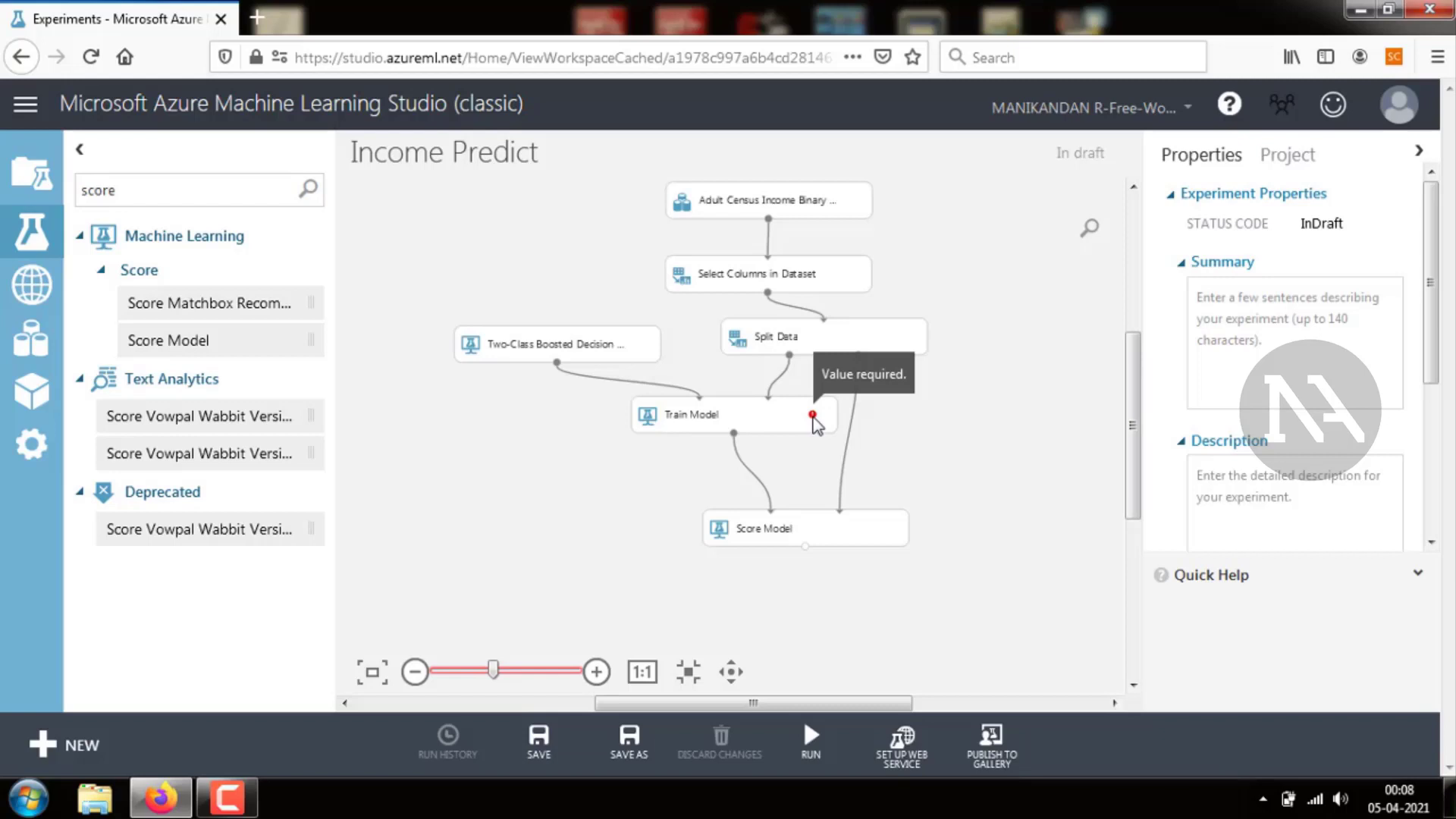
click(777, 413)
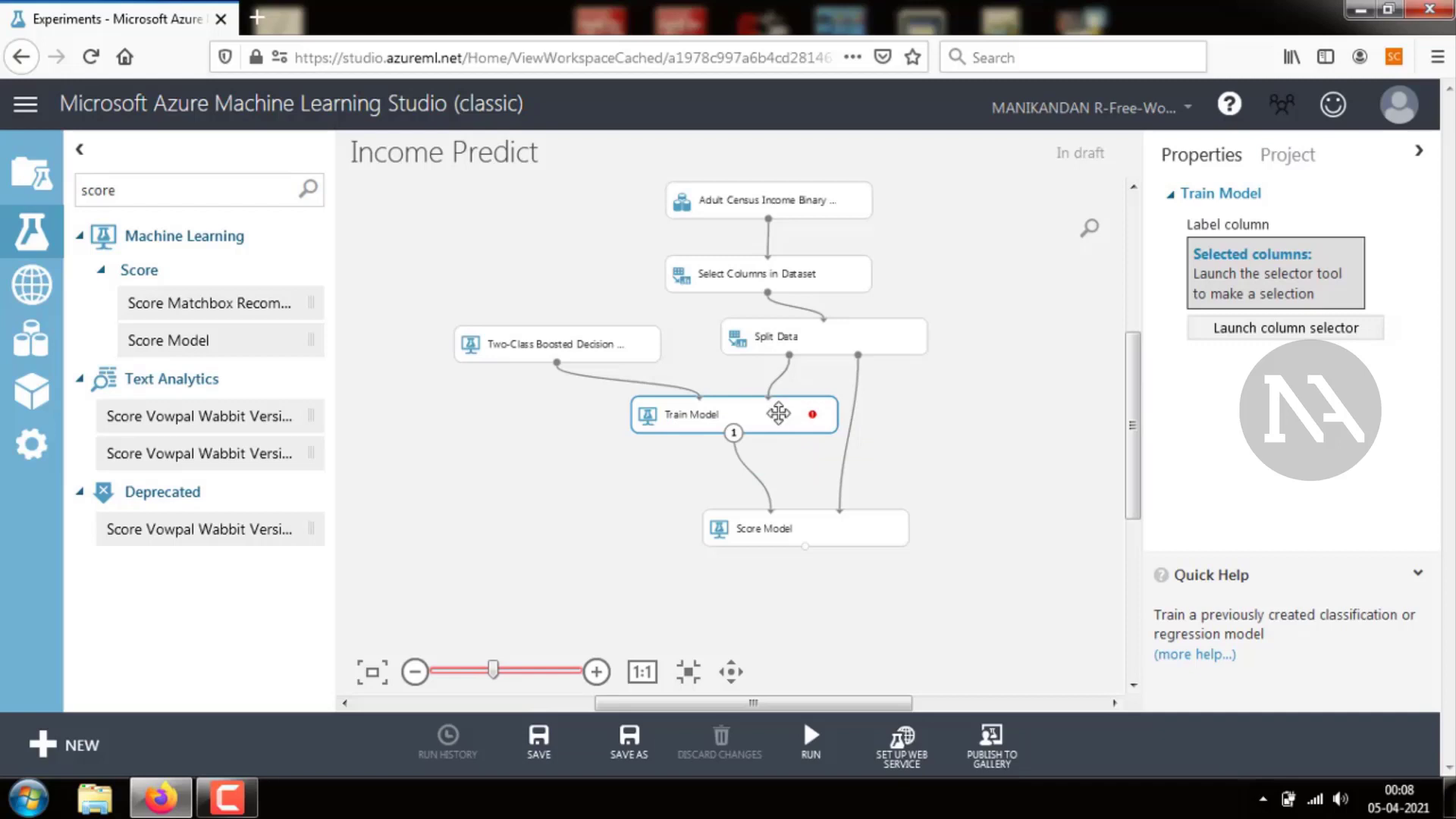
click(1260, 329)
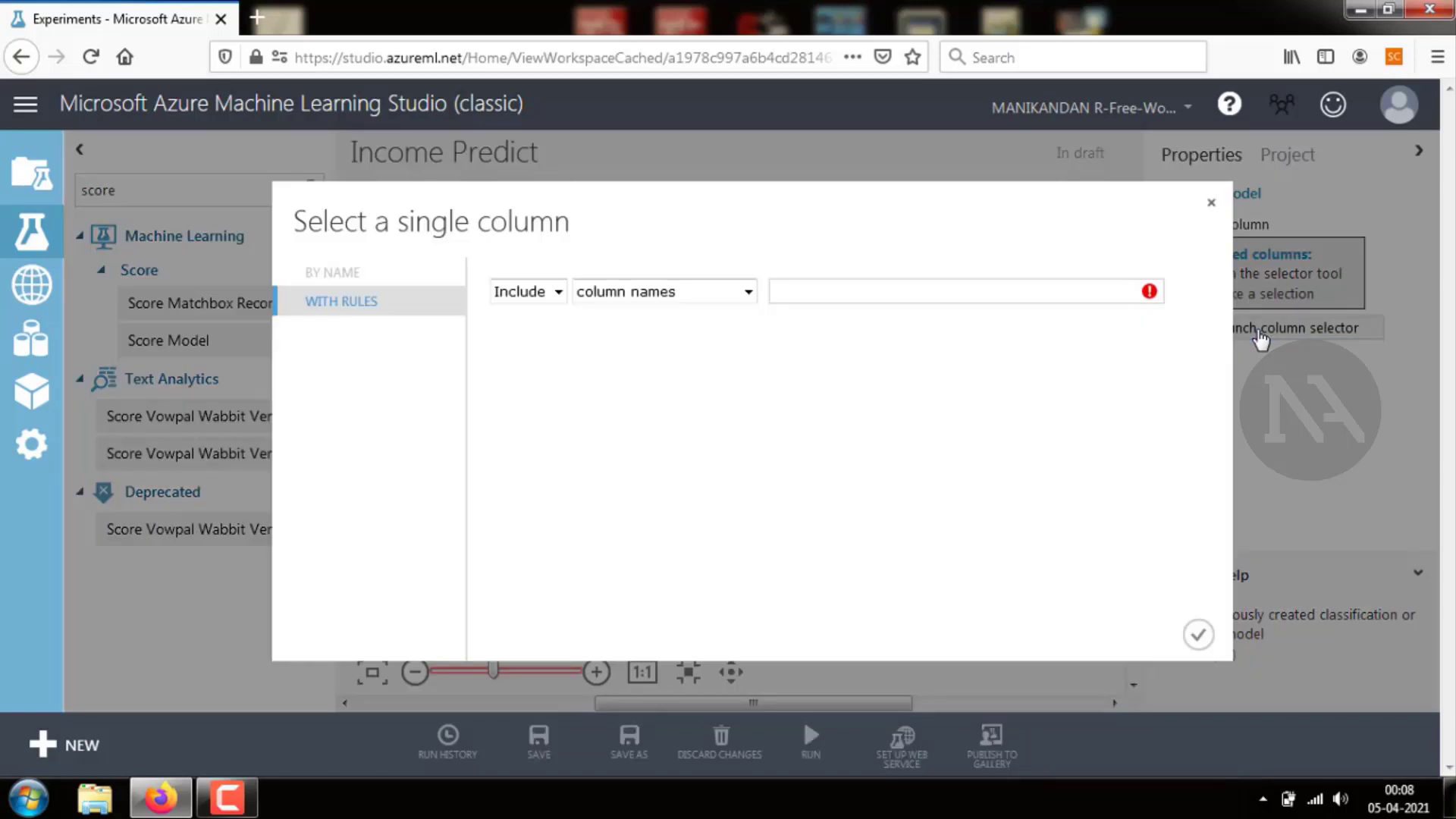
click(1107, 278)
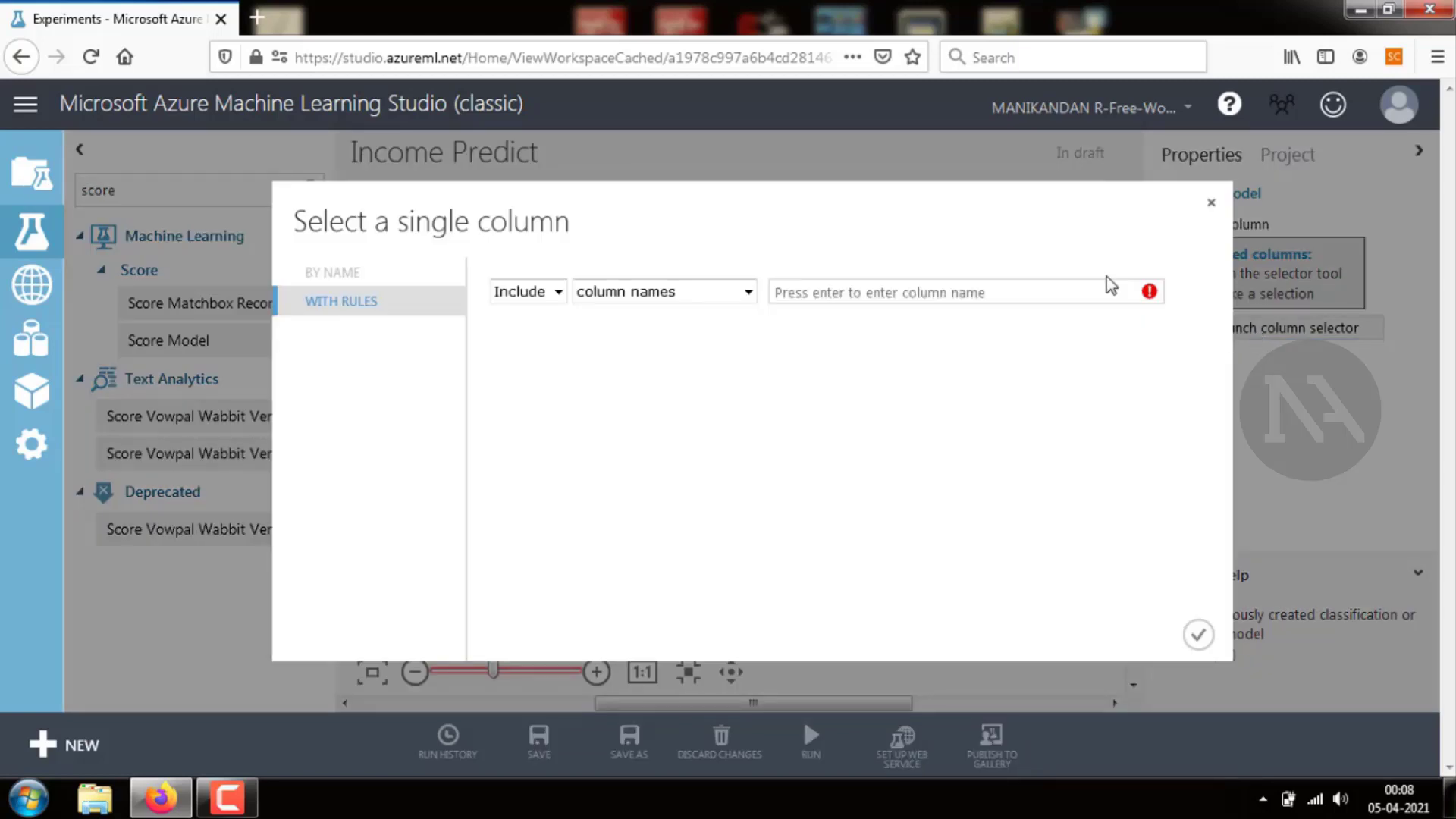
click(1107, 292)
text(i)
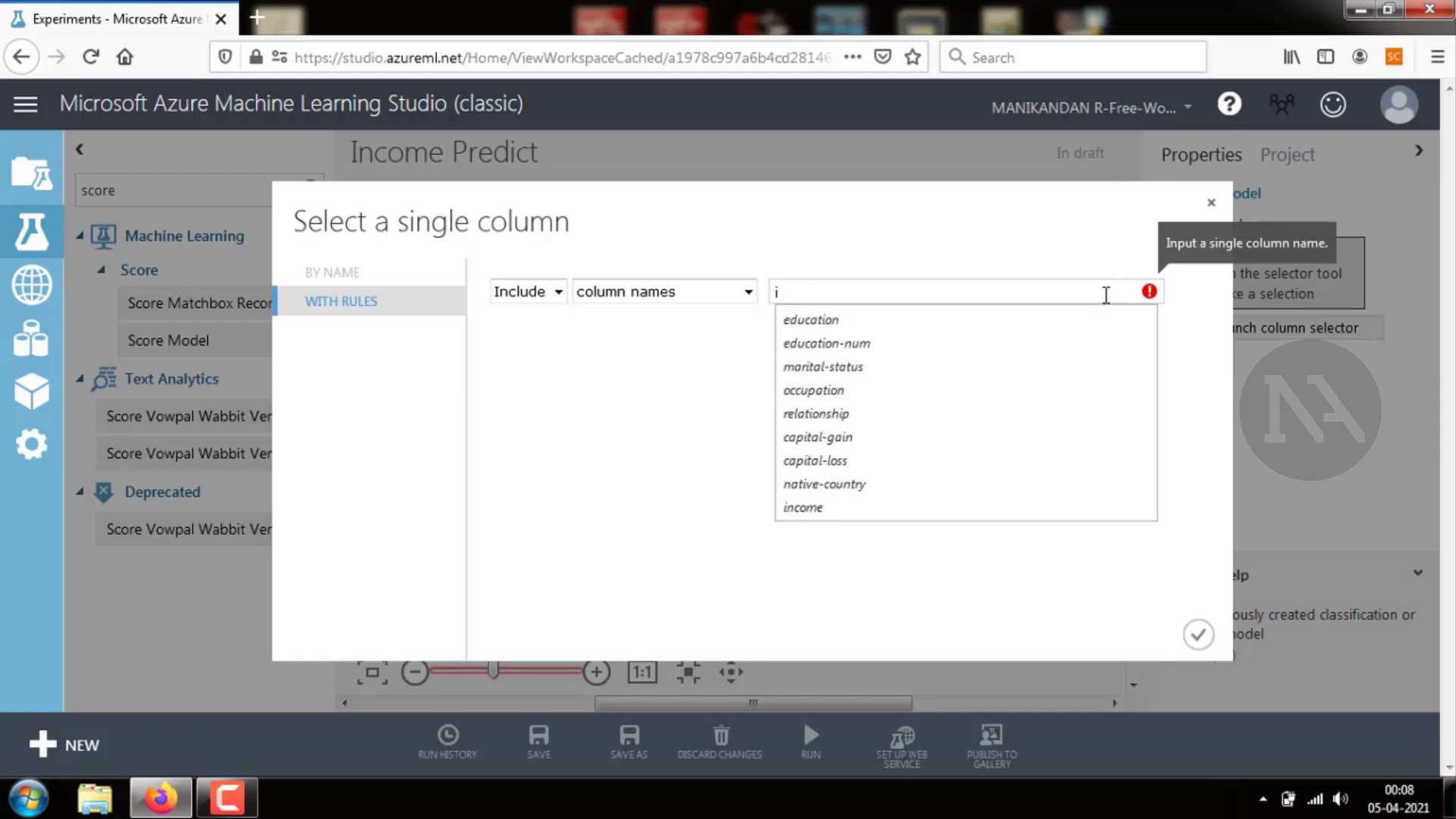
text(com)
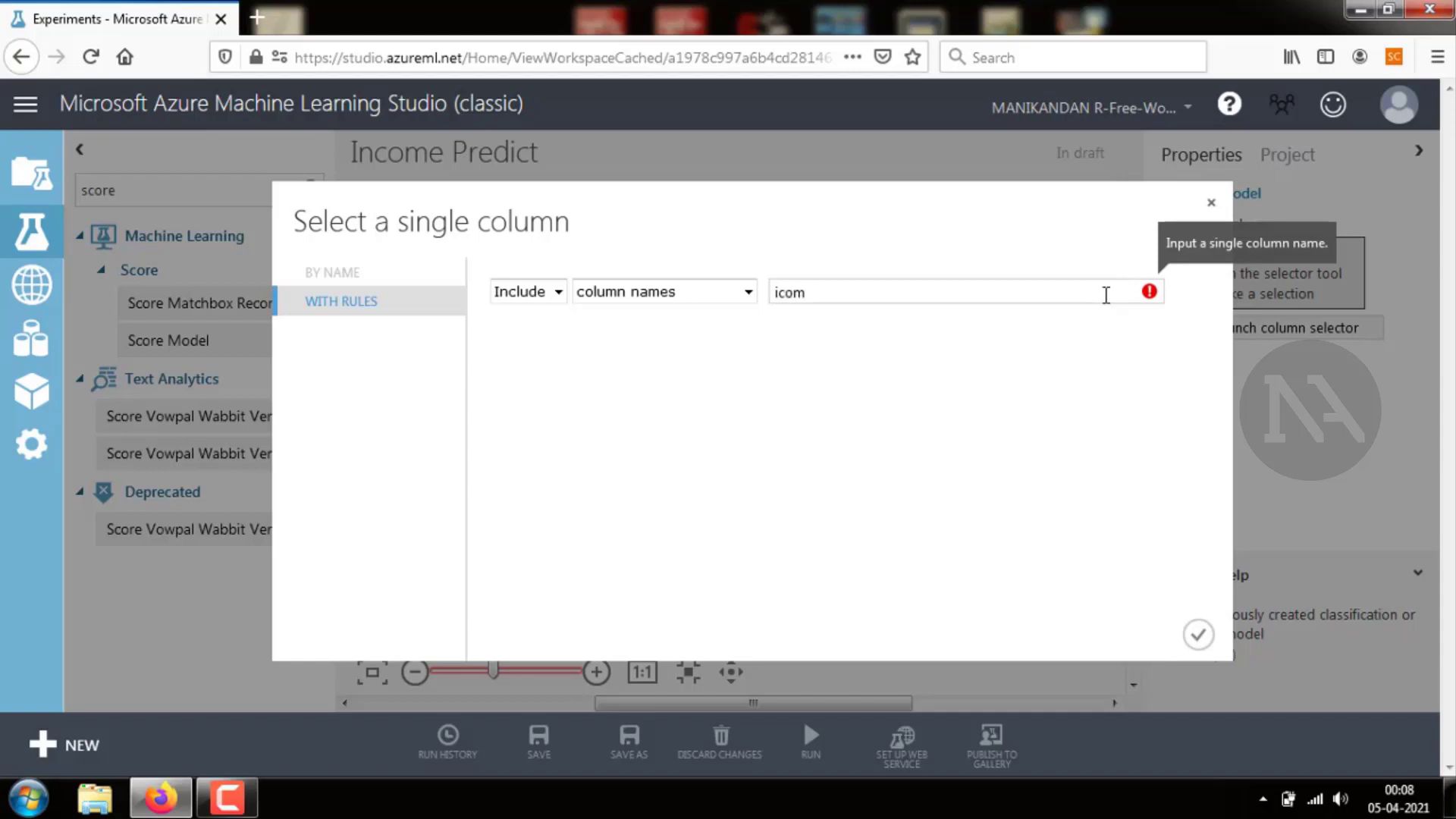
key(BackSpace)
key(BackSpace)
key(BackSpace)
key(BackSpace)
text(in)
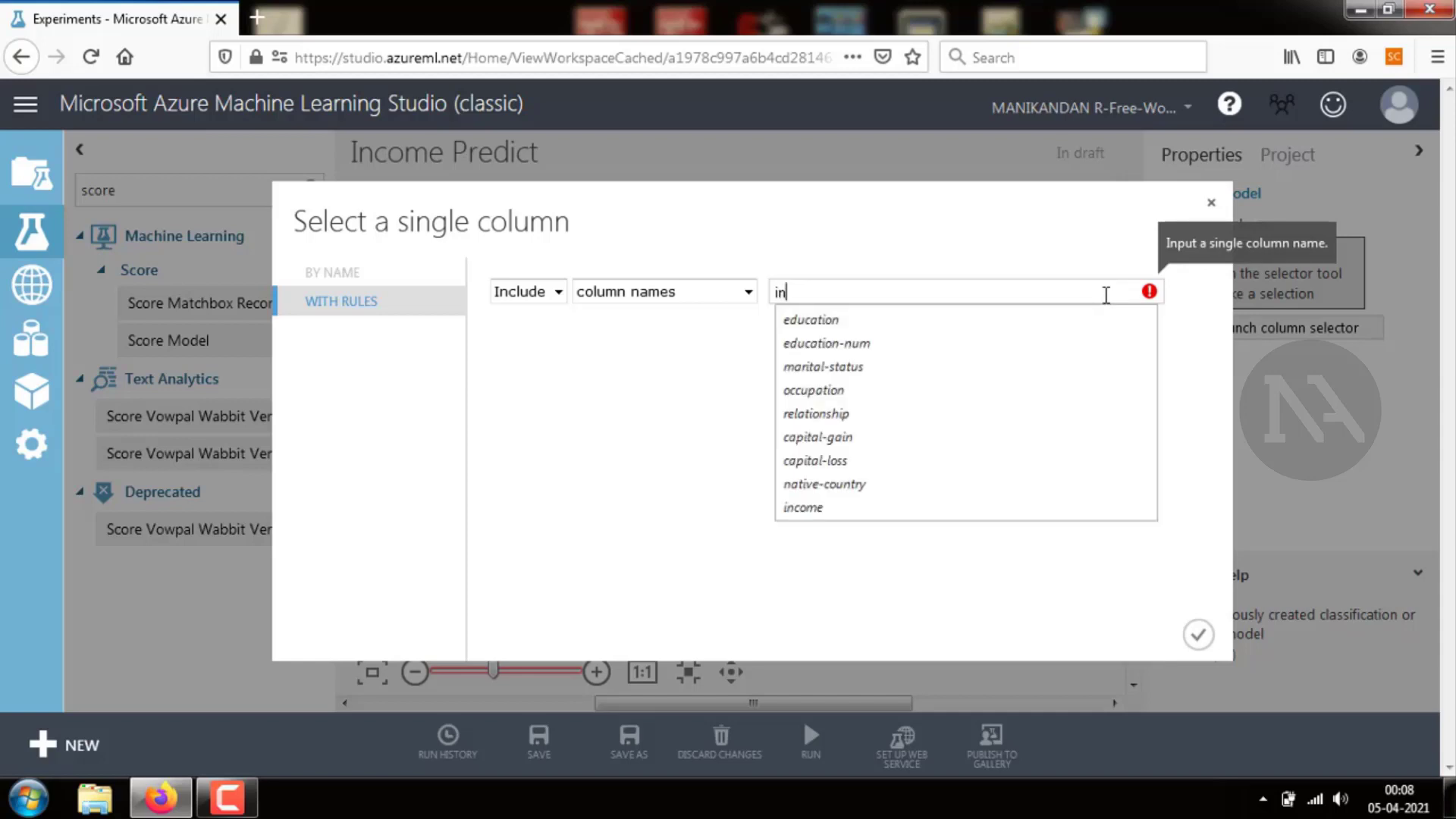
text(come)
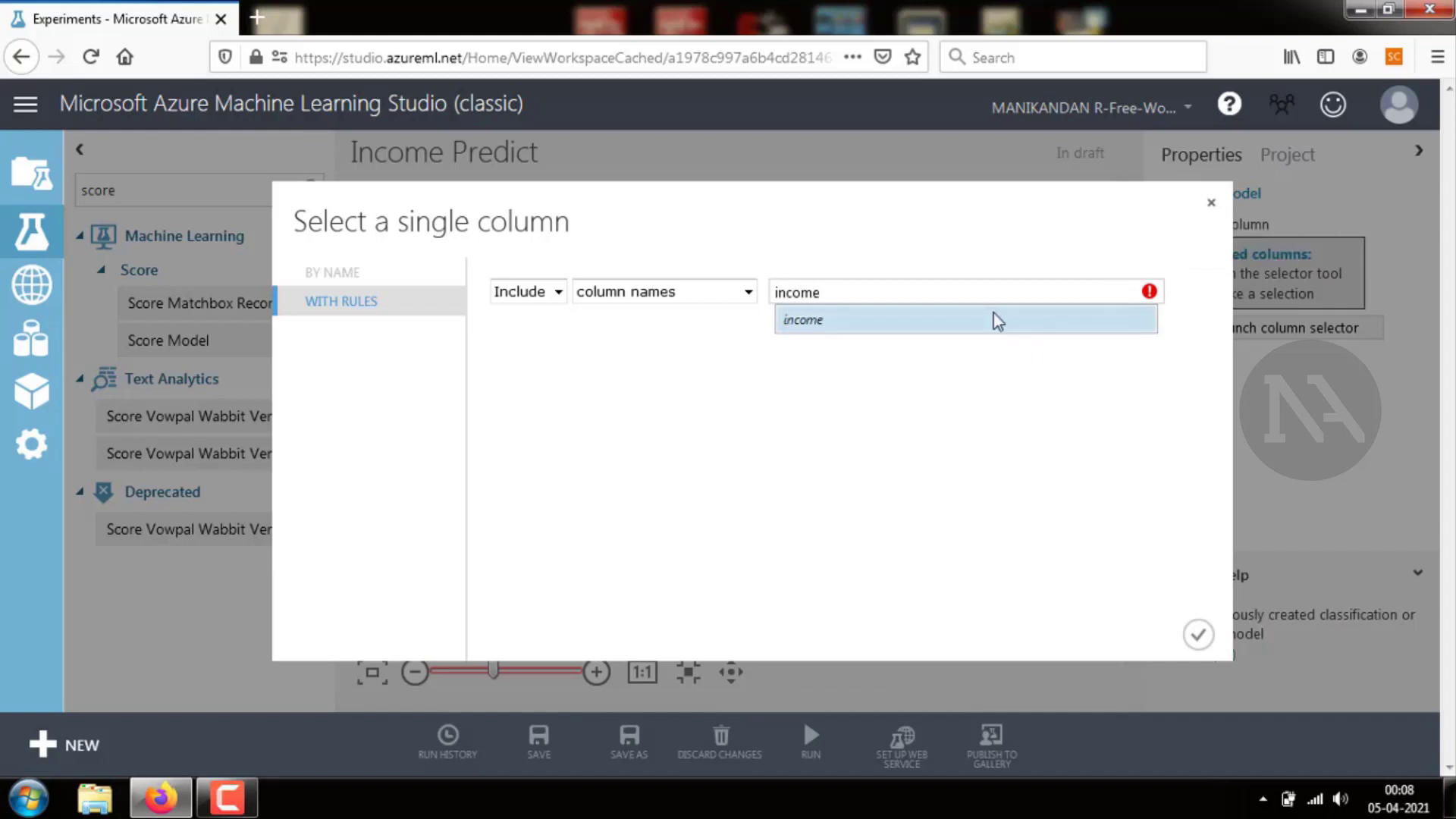
click(993, 312)
click(1190, 535)
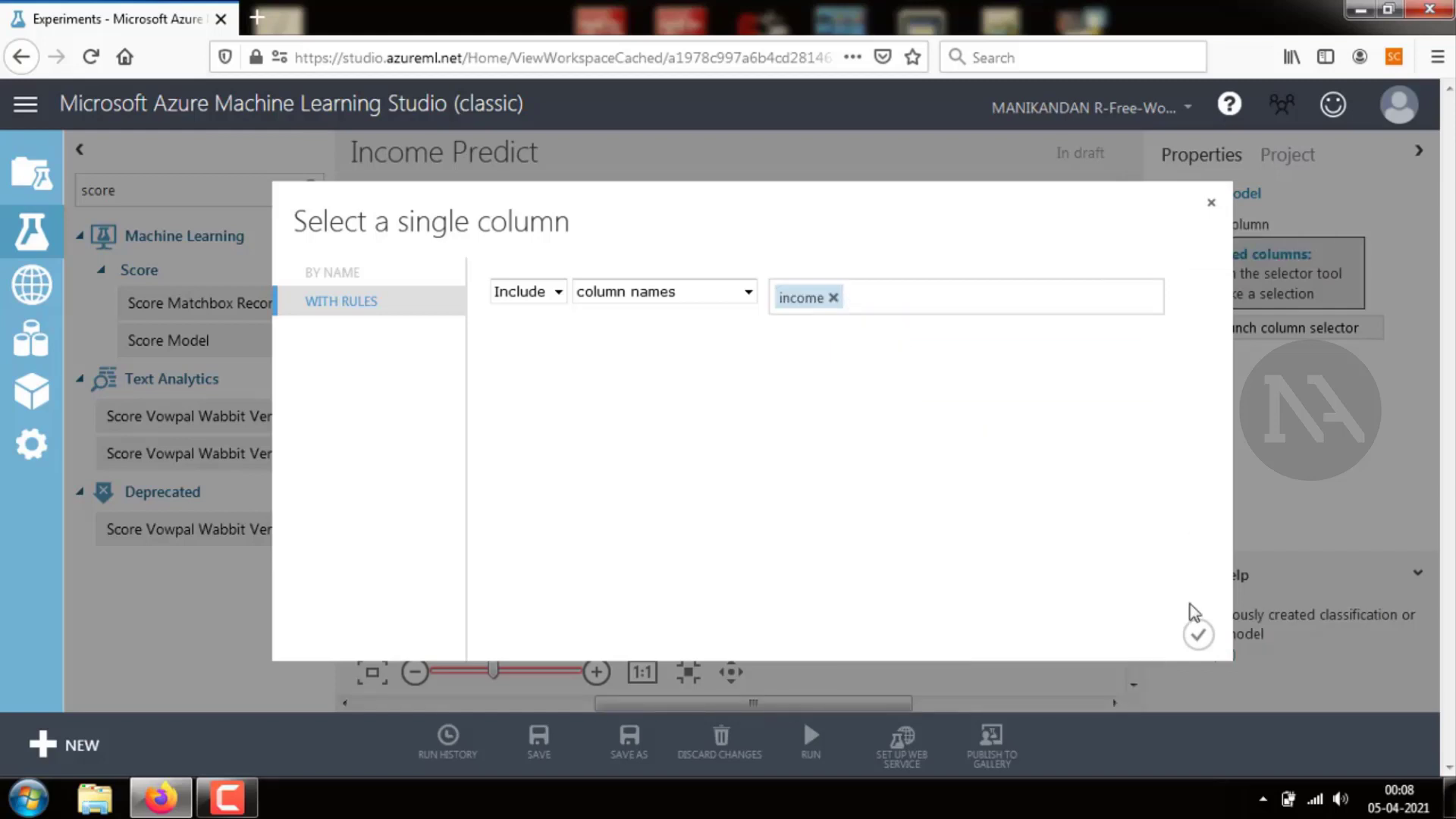
click(1198, 634)
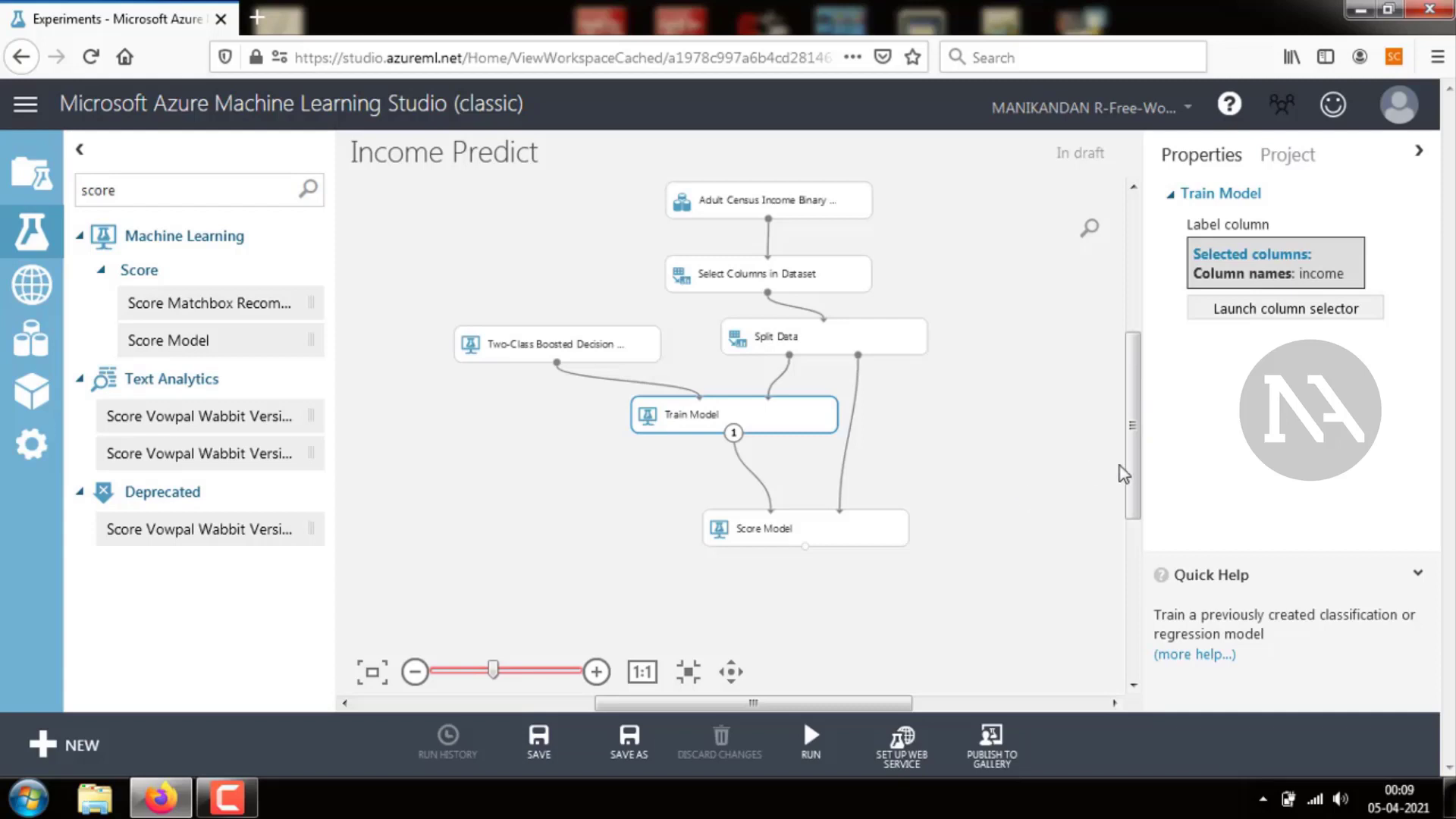
Search the modules for ev and add an Evaluate Model module below Score Model
drag(1130, 471, 1143, 590)
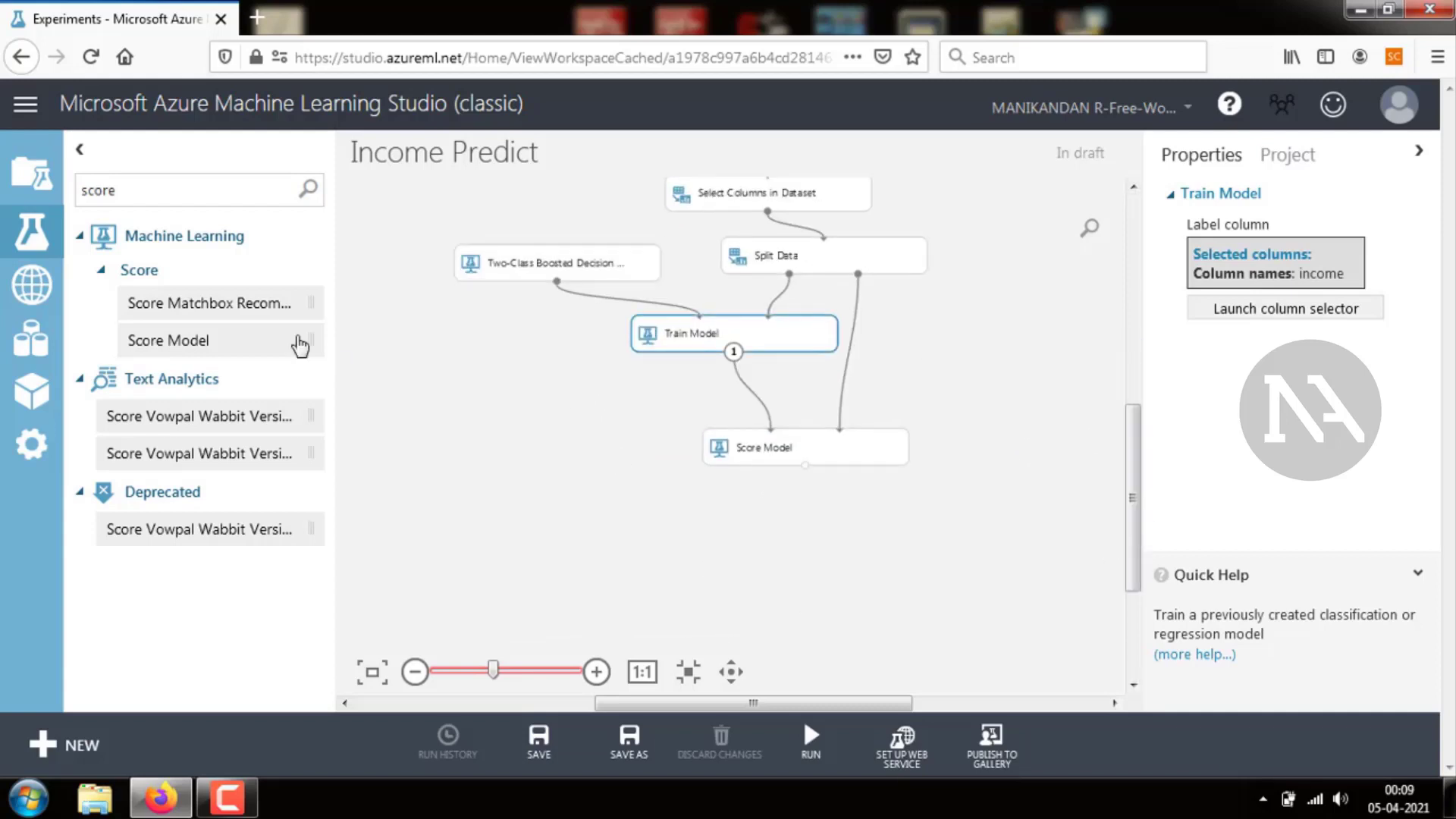
click(213, 194)
key(BackSpace)
key(BackSpace)
key(BackSpace)
key(BackSpace)
key(BackSpace)
key(BackSpace)
text(e)
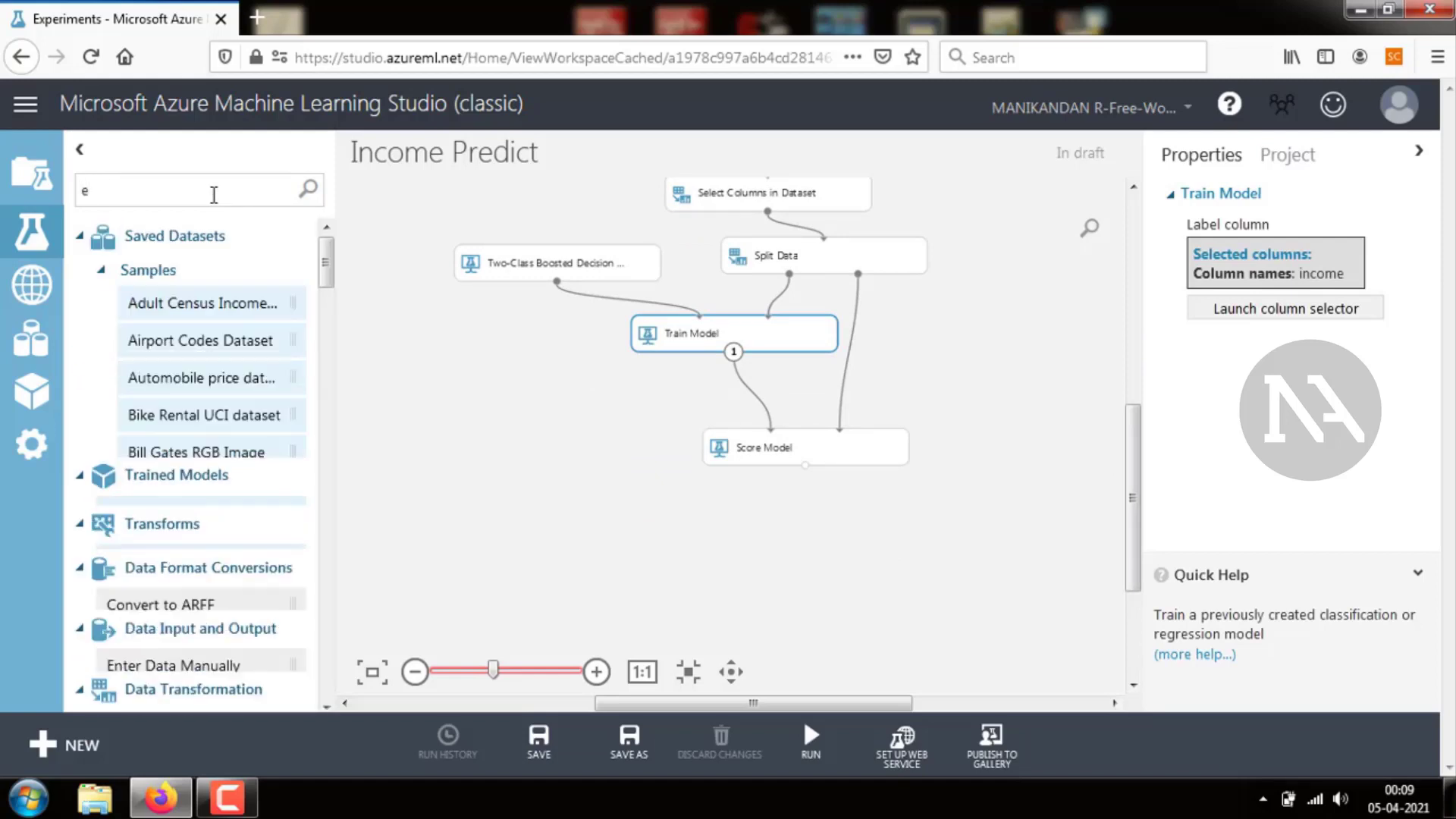
text(v)
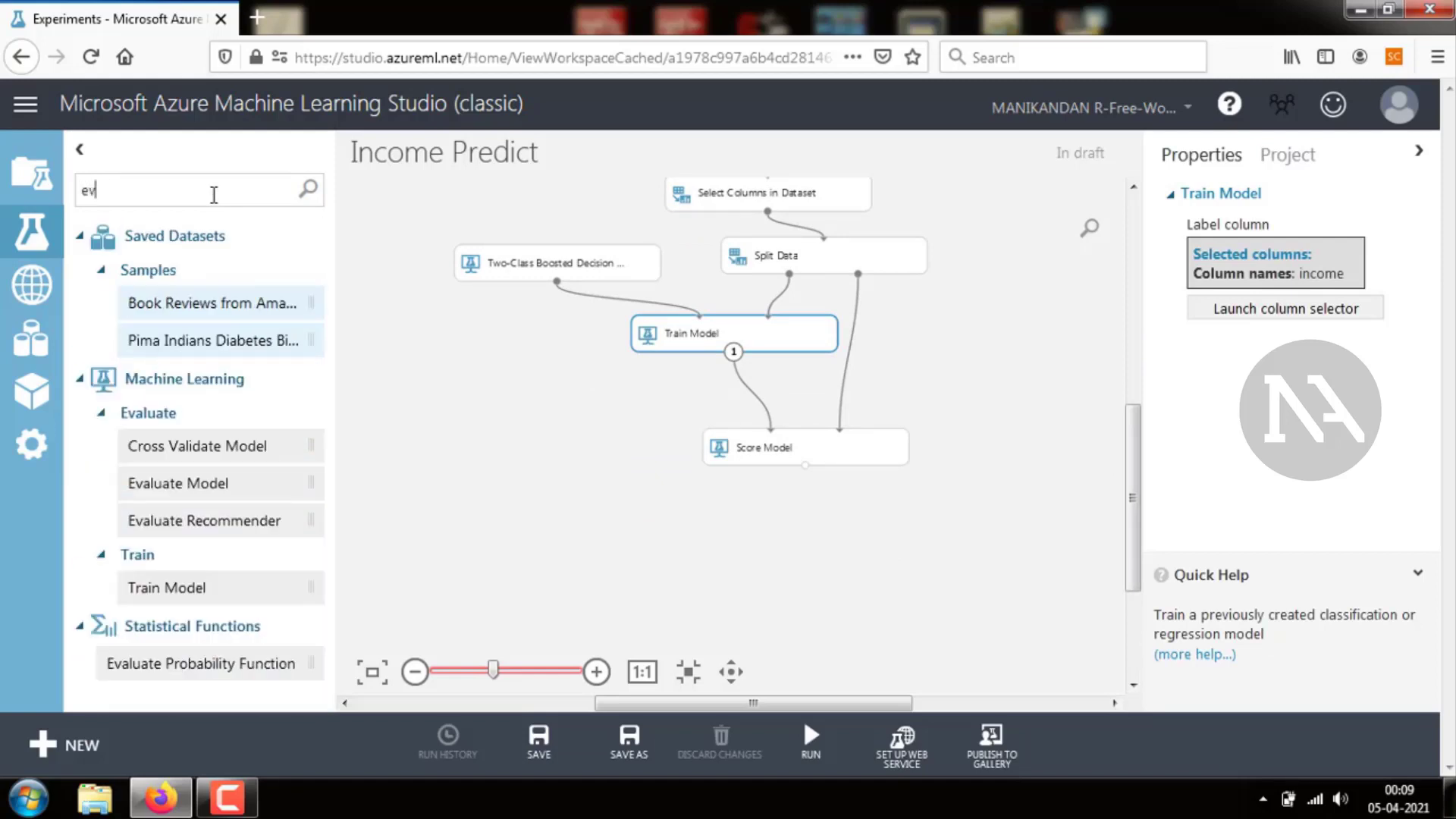
click(167, 485)
drag(339, 518, 826, 557)
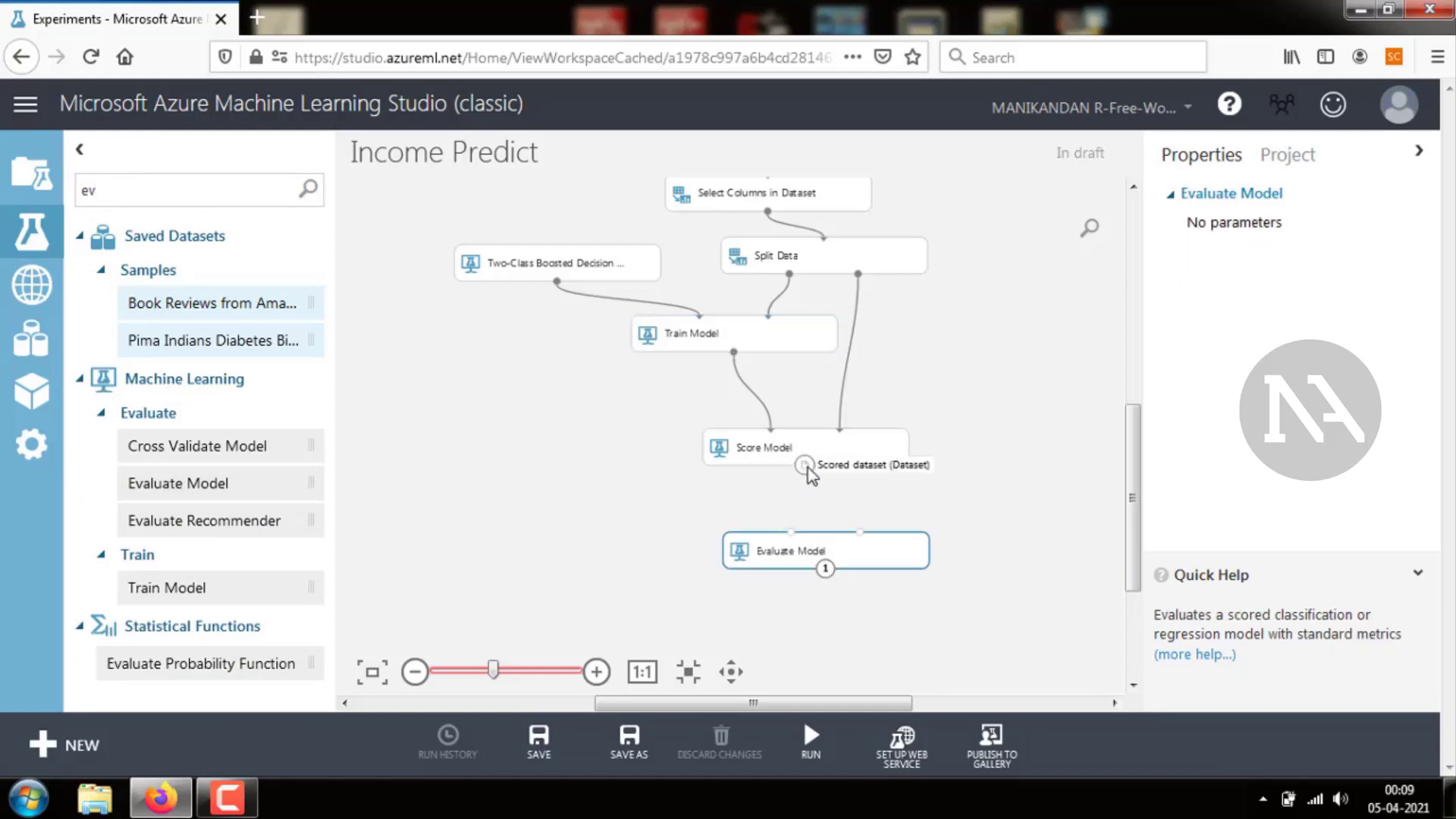
Connect Score Model's scored dataset output to Evaluate Model's first input
drag(805, 465, 794, 542)
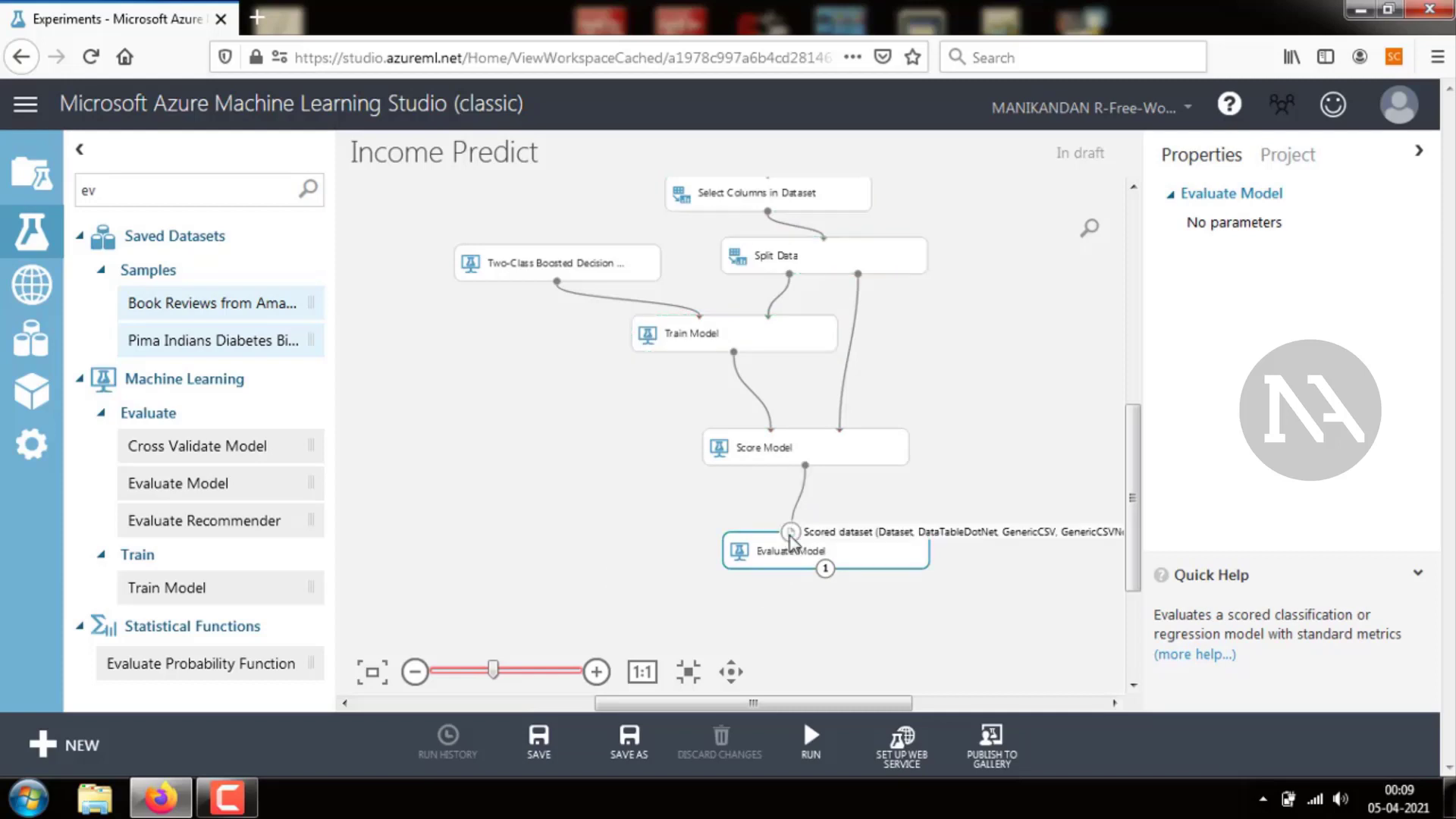
click(943, 496)
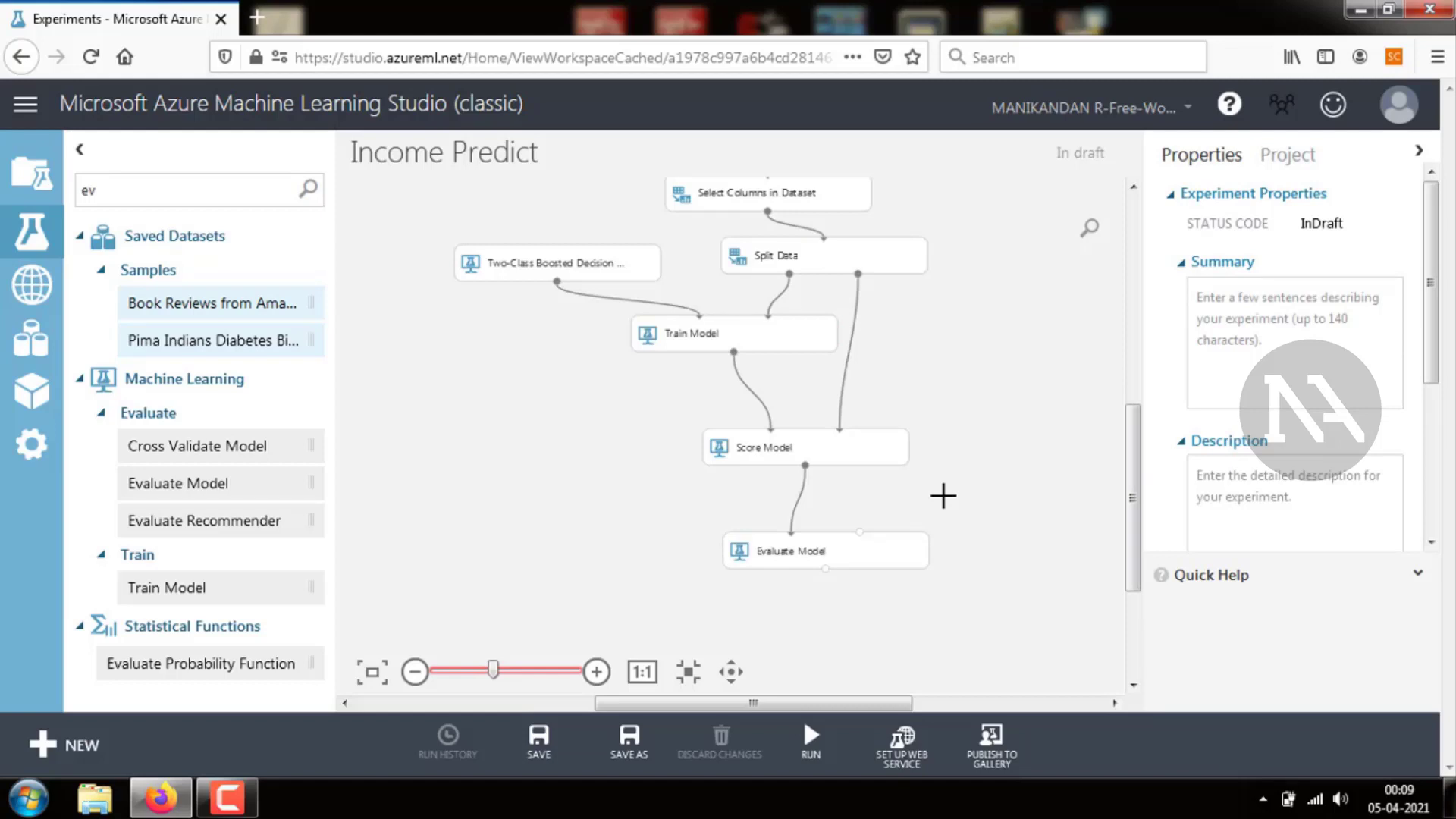
Save the experiment and run it
click(537, 739)
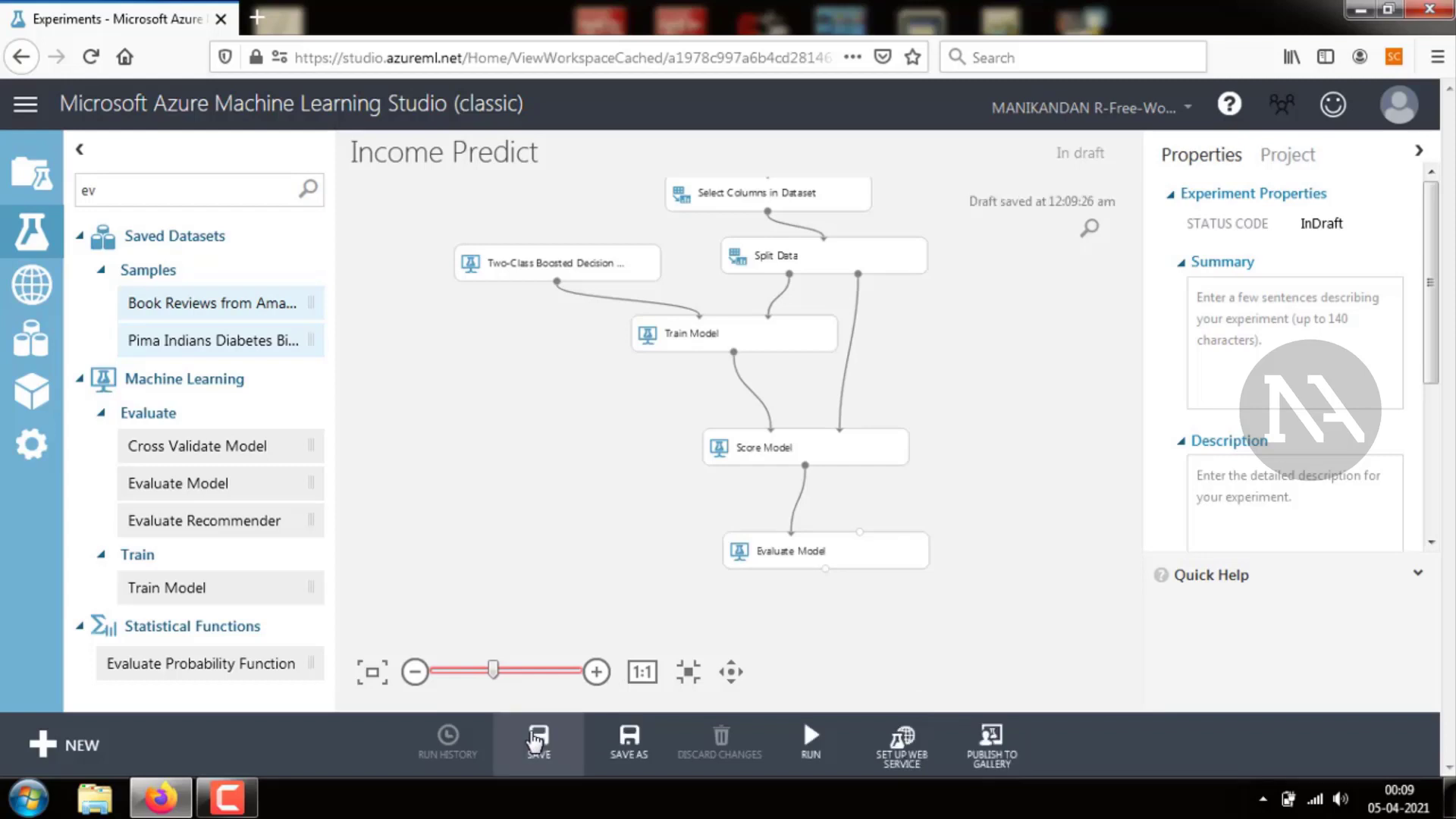
mouse_move(811, 740)
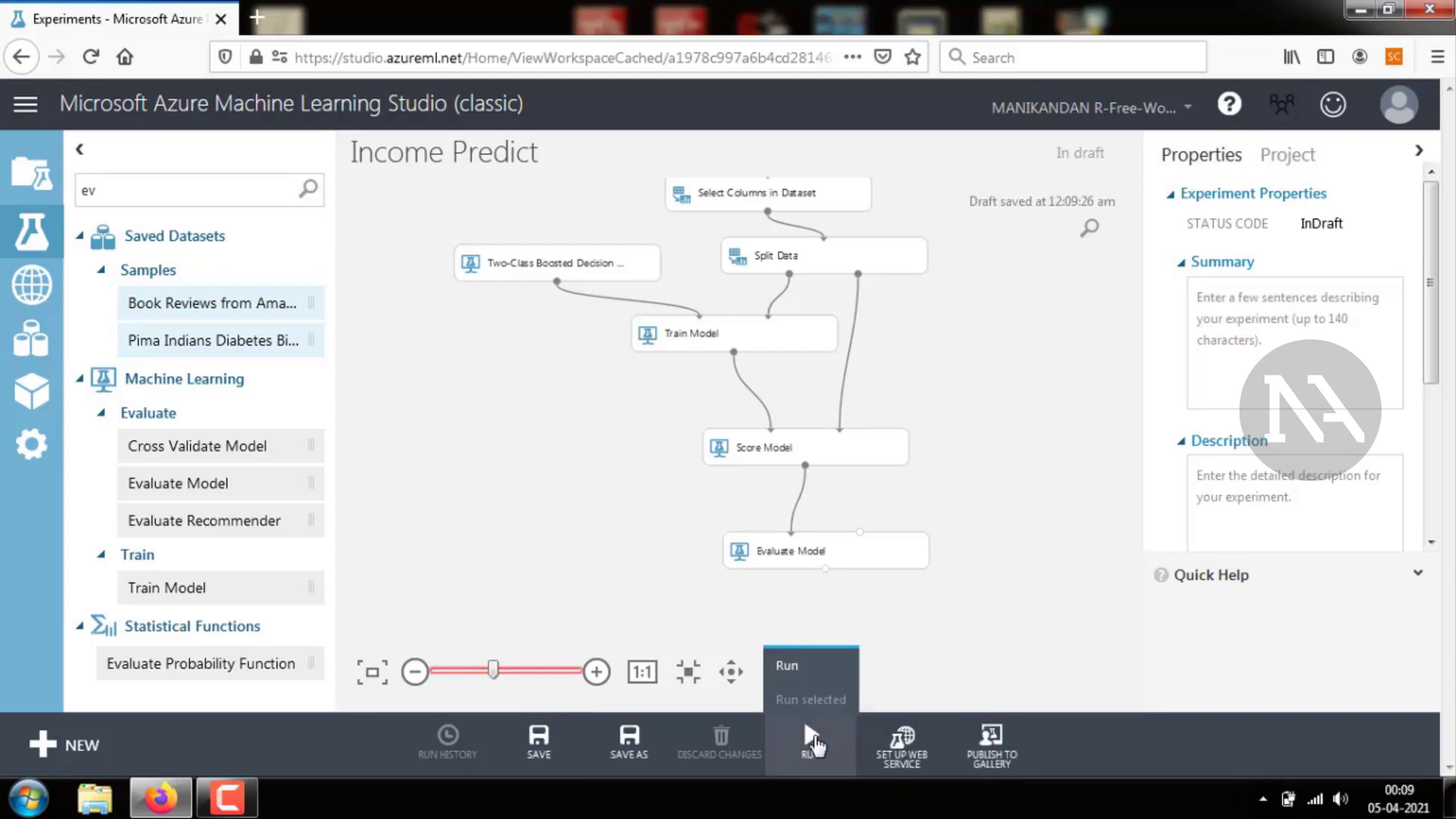
click(819, 754)
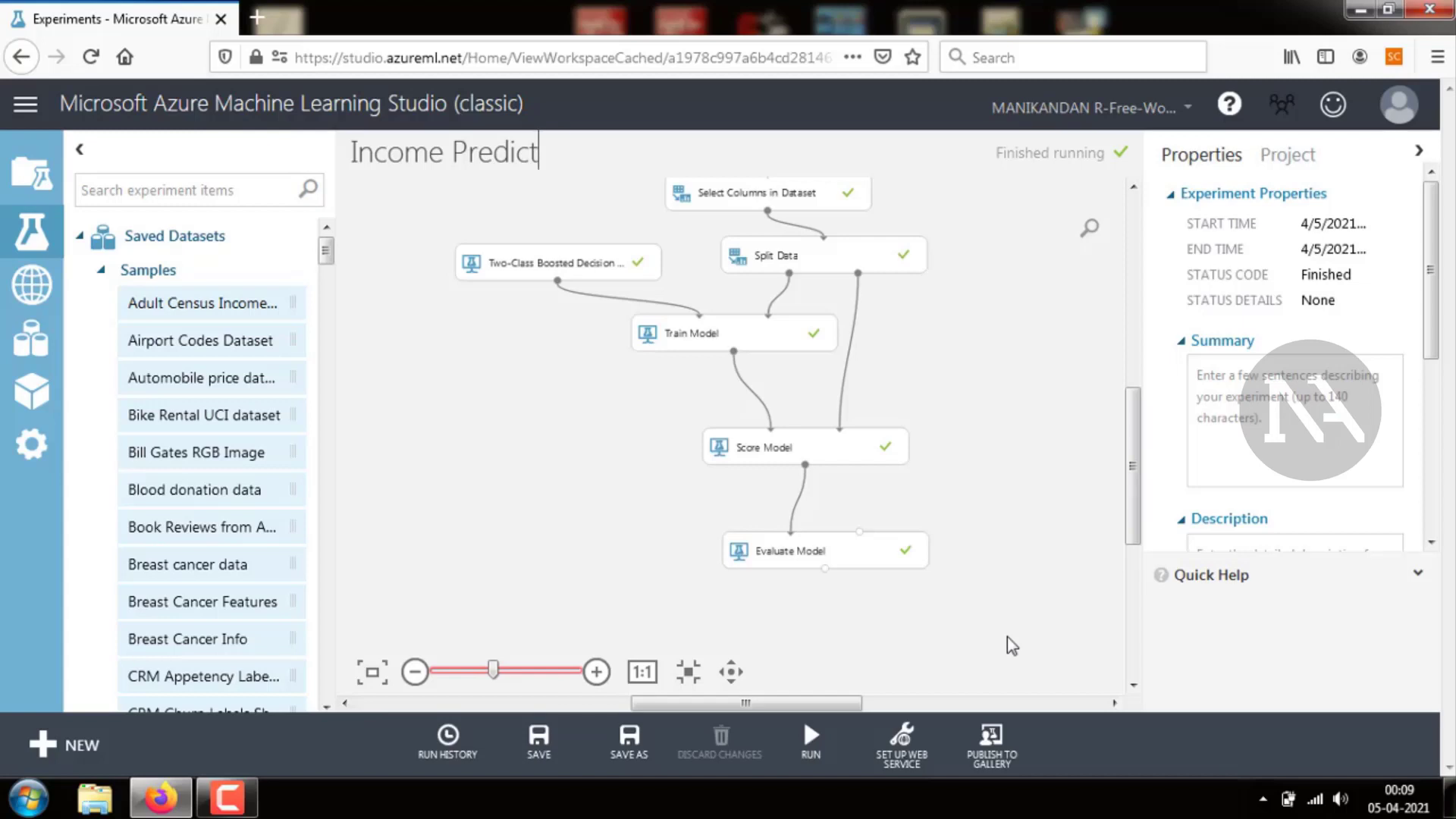
Visualize Score Model's scored dataset, examine the Scored Labels and Scored Probabilities columns, and close the viewer
double_click(856, 455)
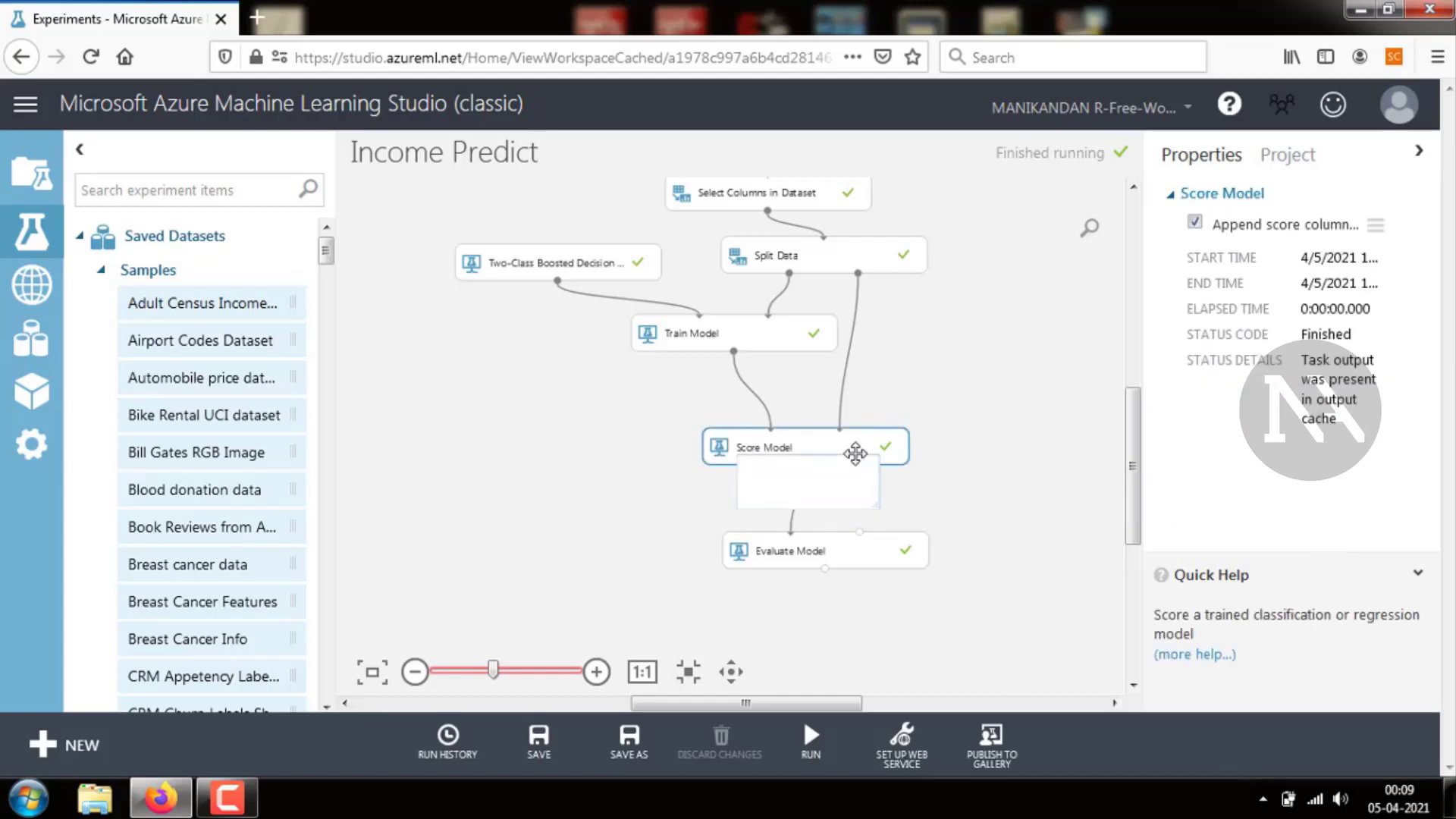
click(936, 497)
right_click(804, 465)
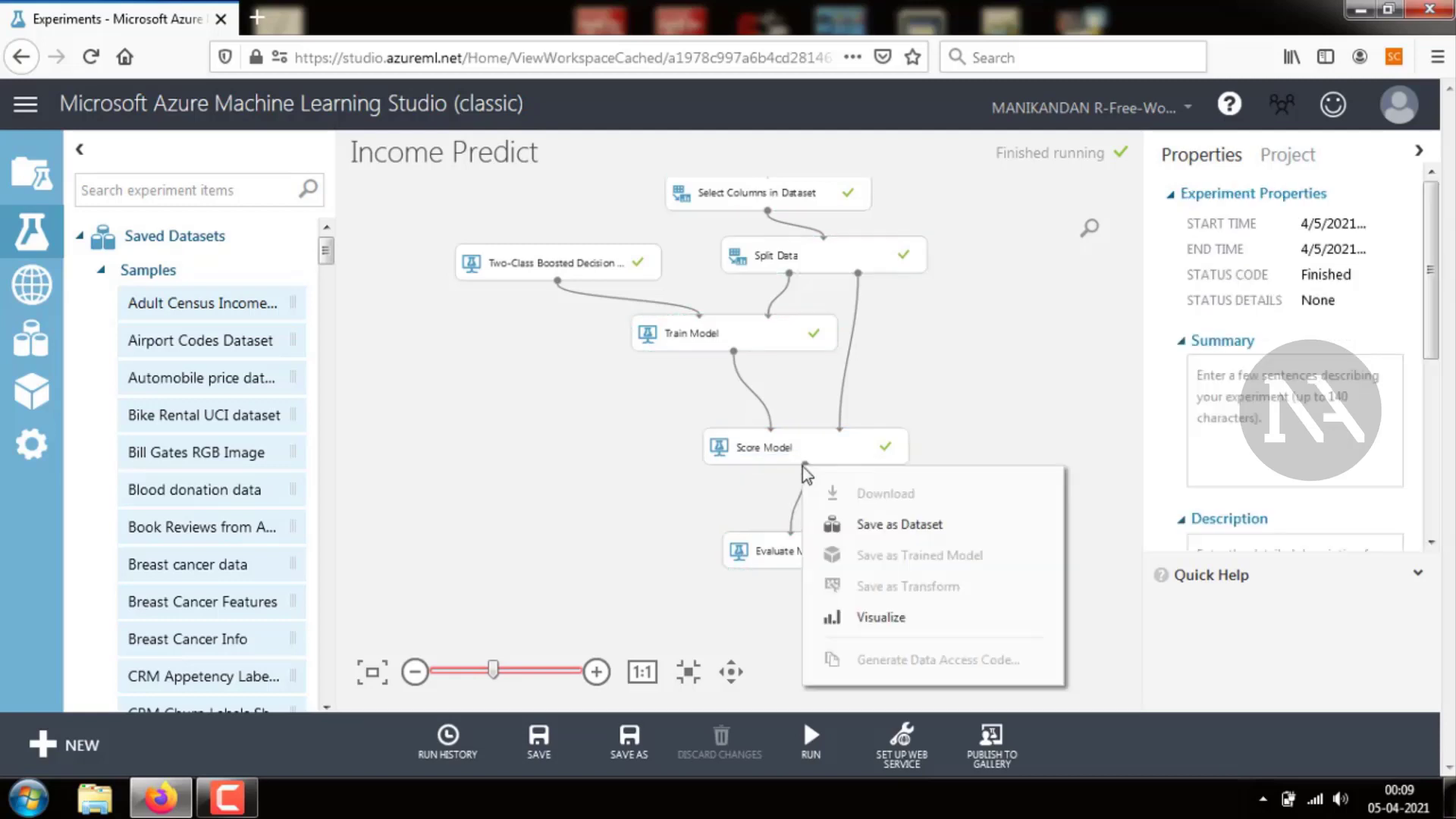
click(830, 619)
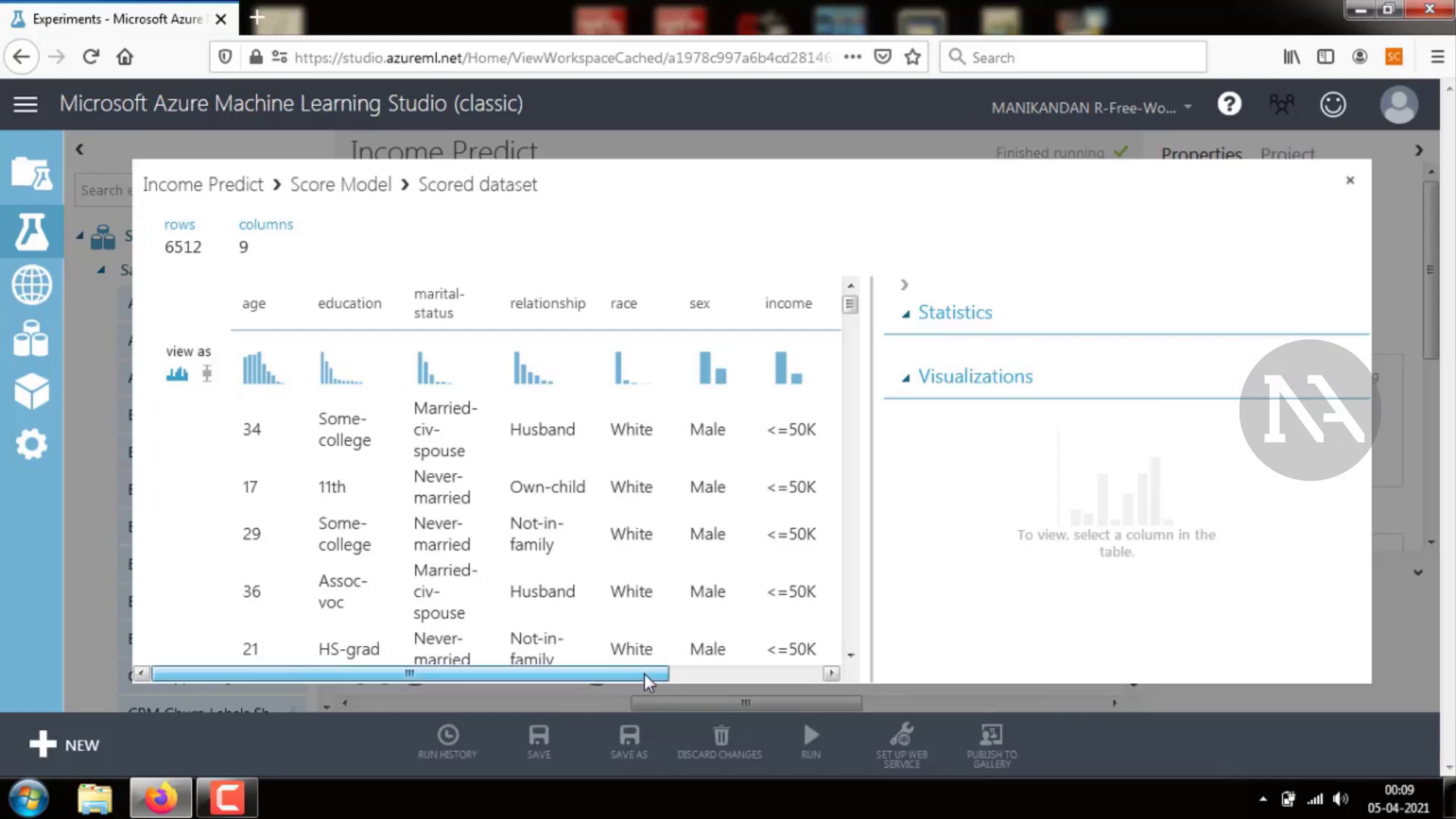
drag(644, 673, 774, 674)
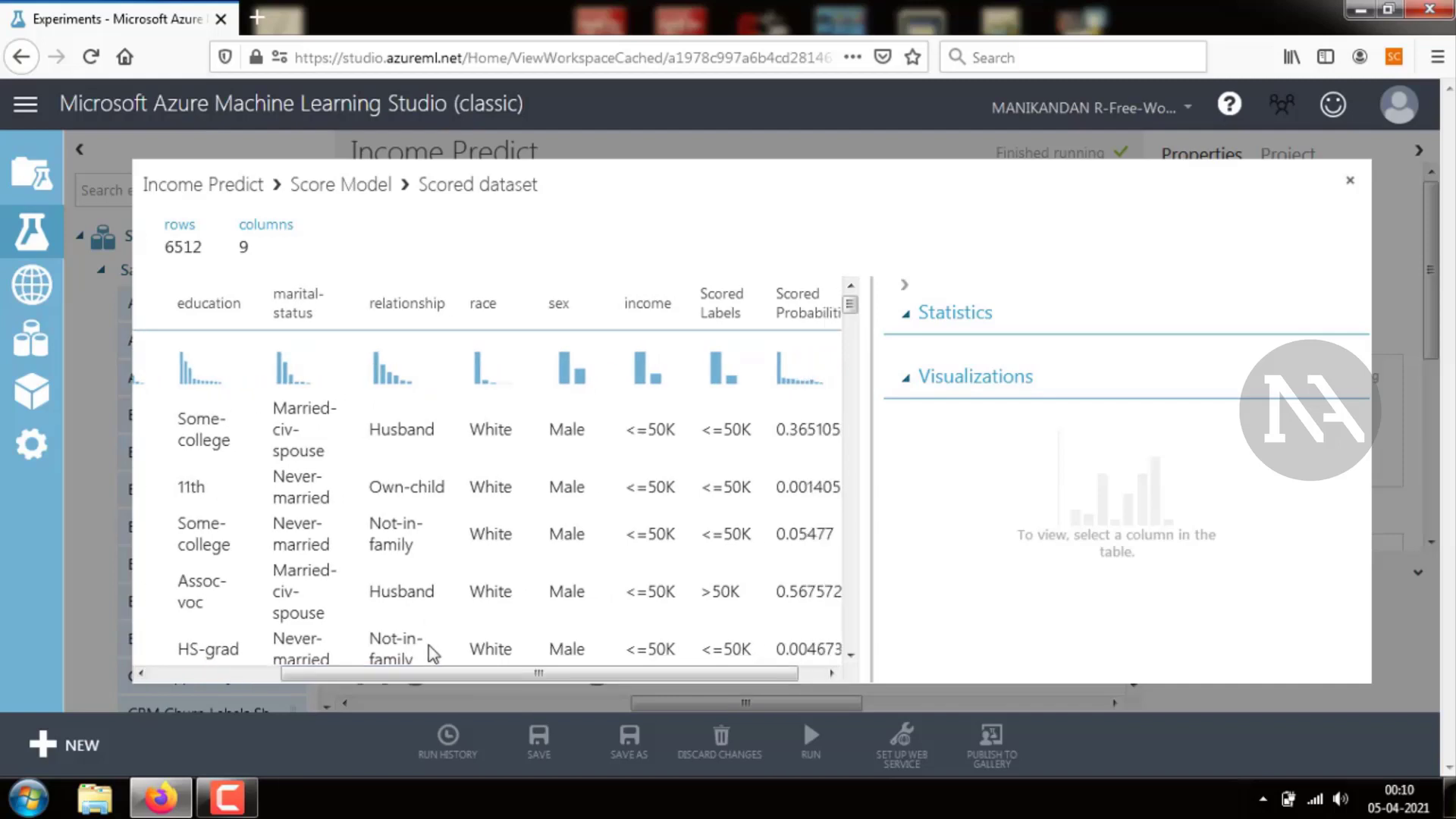
drag(474, 676, 497, 676)
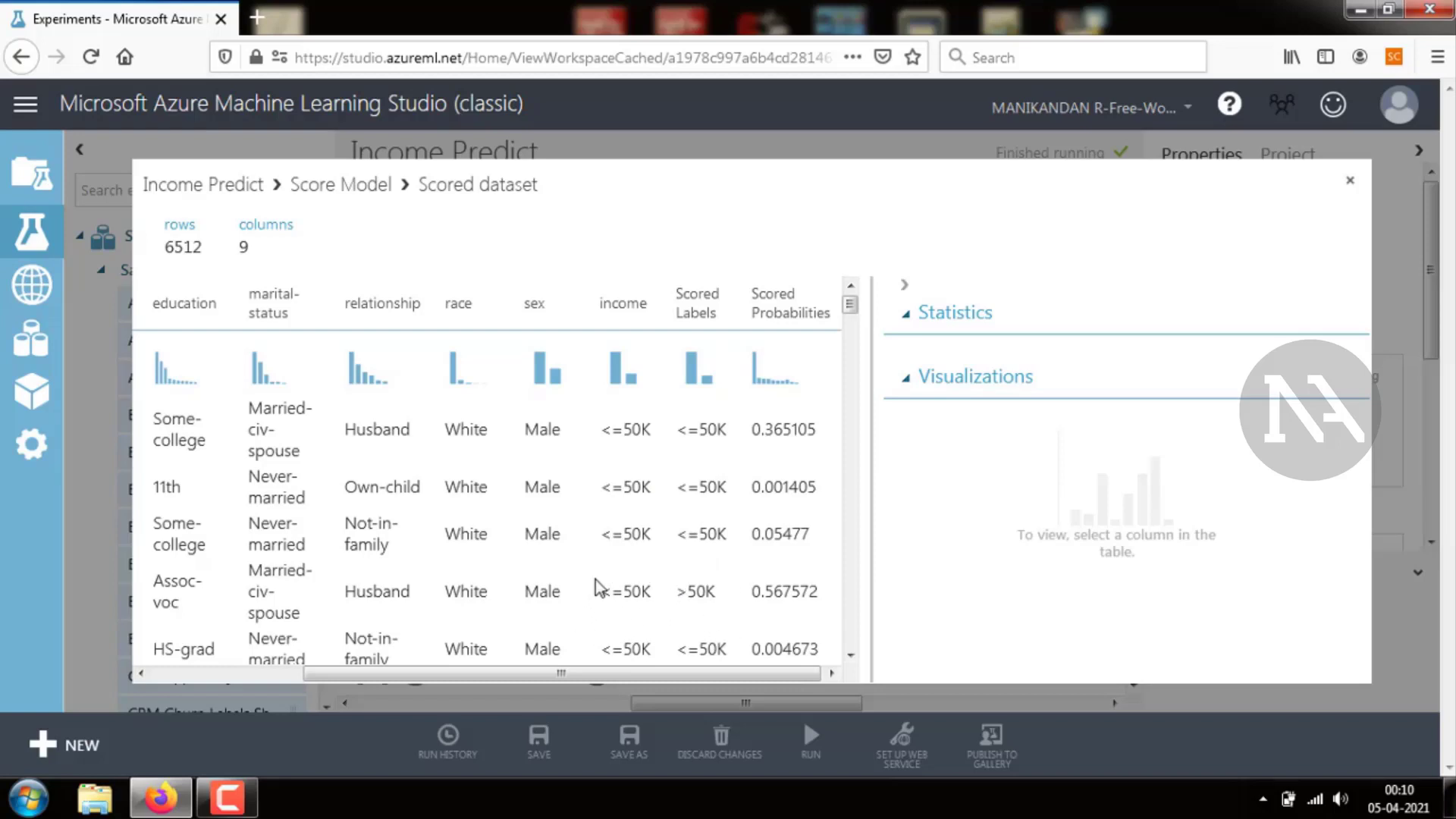
scroll(614, 363, down, 5)
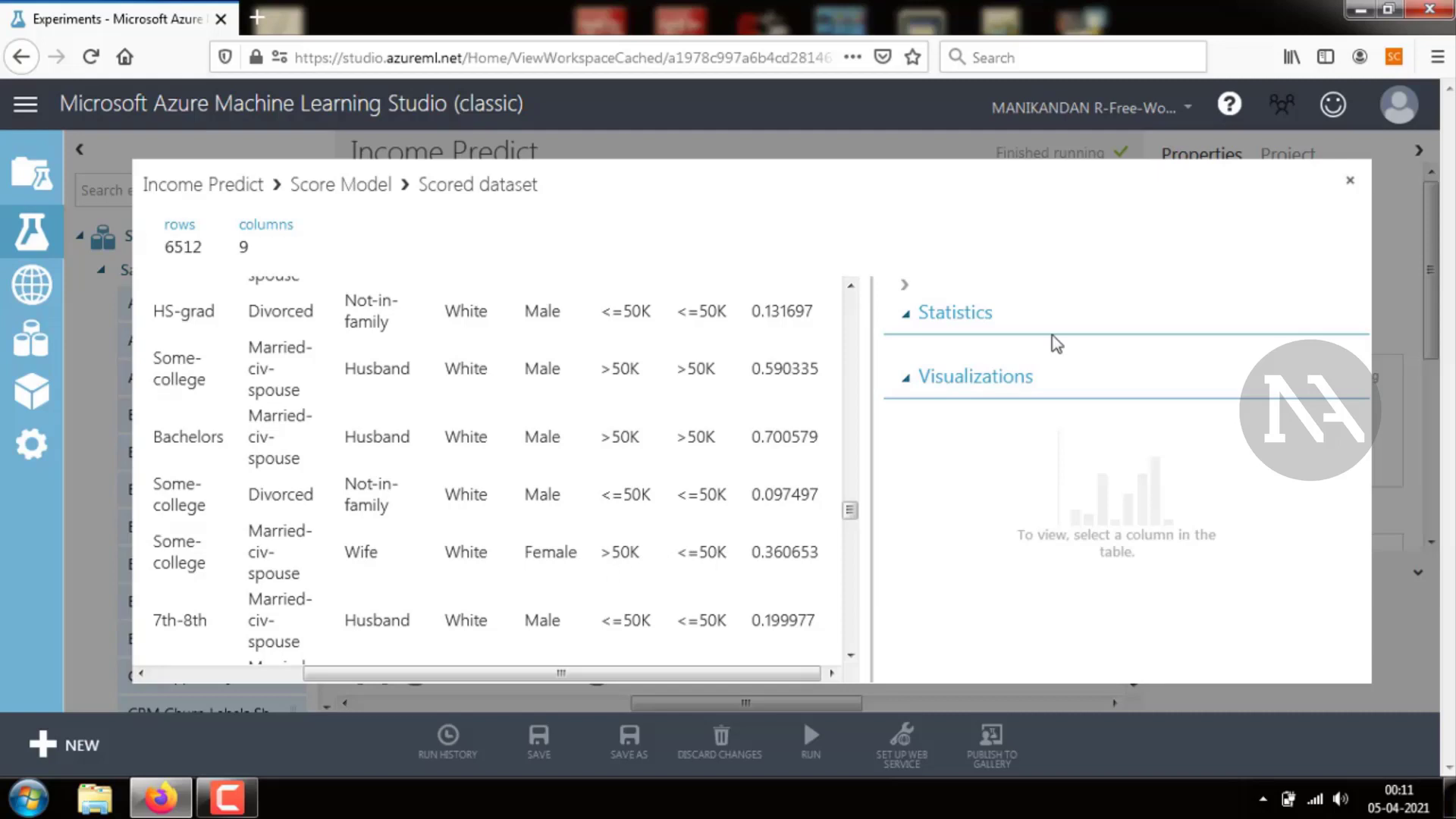
click(1349, 181)
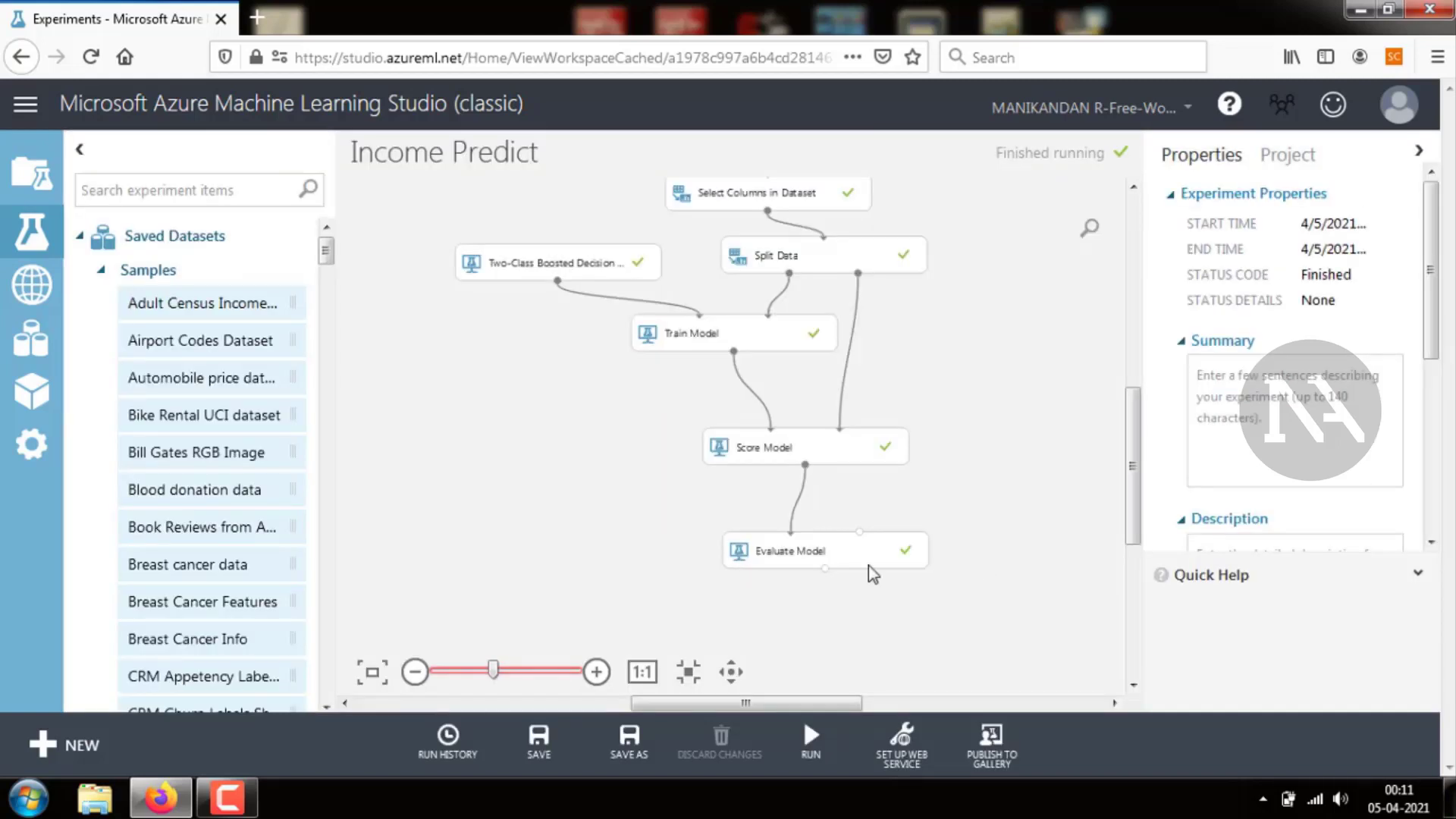
Visualize Evaluate Model's evaluation results
click(828, 551)
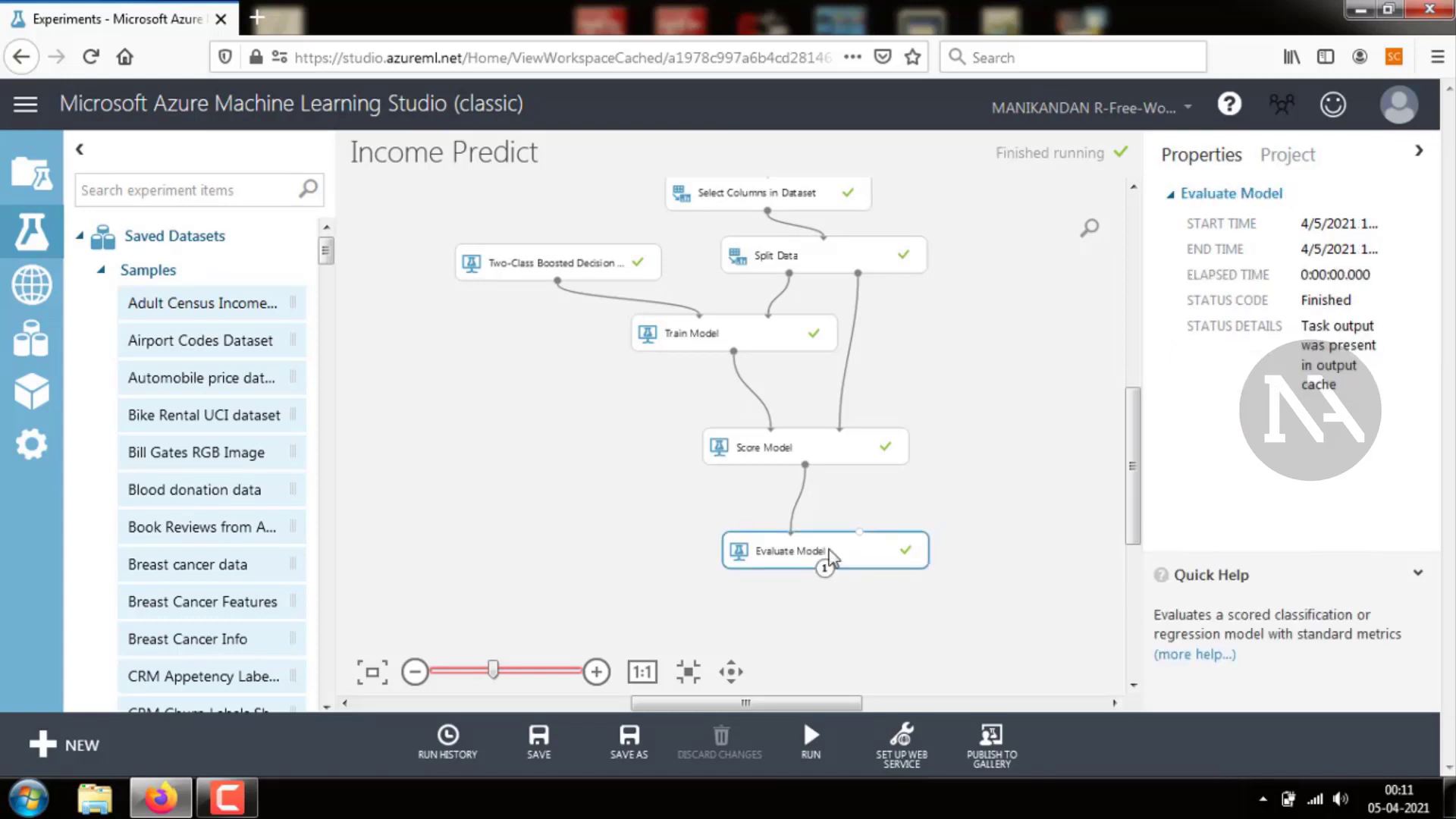
right_click(825, 570)
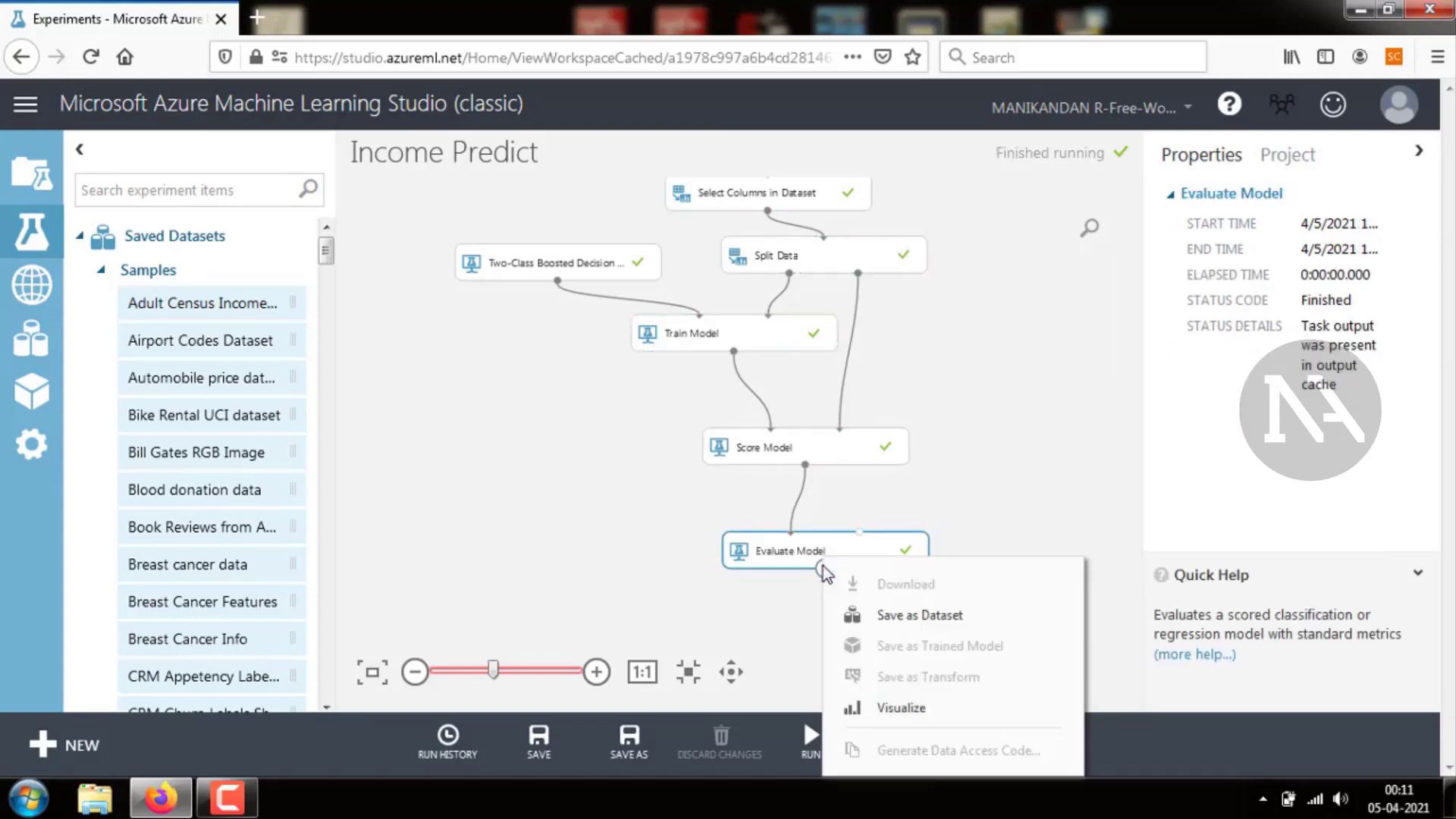
click(868, 708)
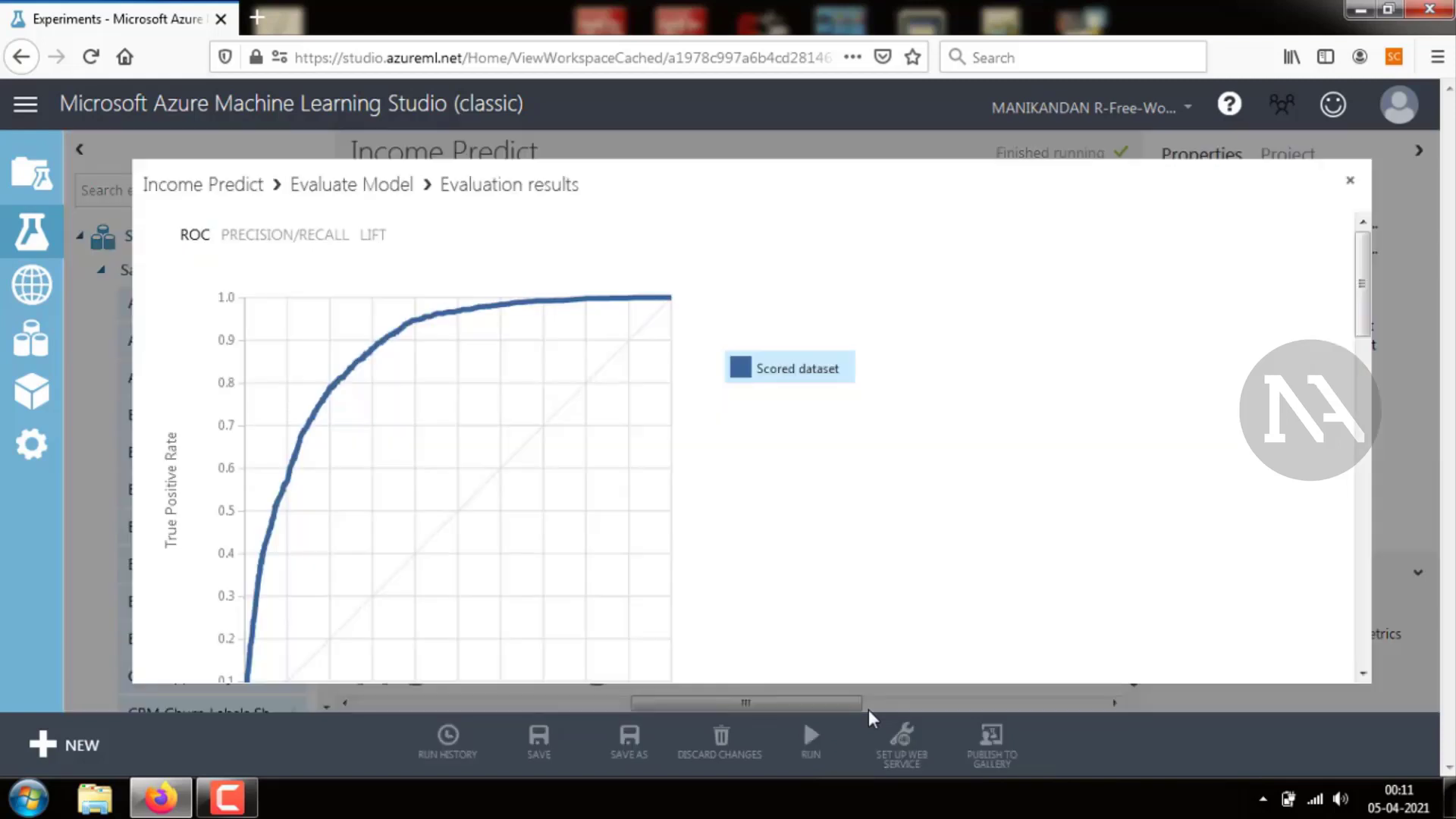
Scroll through the ROC chart in the evaluation results and close the viewer
mouse_move(1361, 270)
mouse_down()
mouse_move(1362, 311)
mouse_move(1366, 269)
mouse_up()
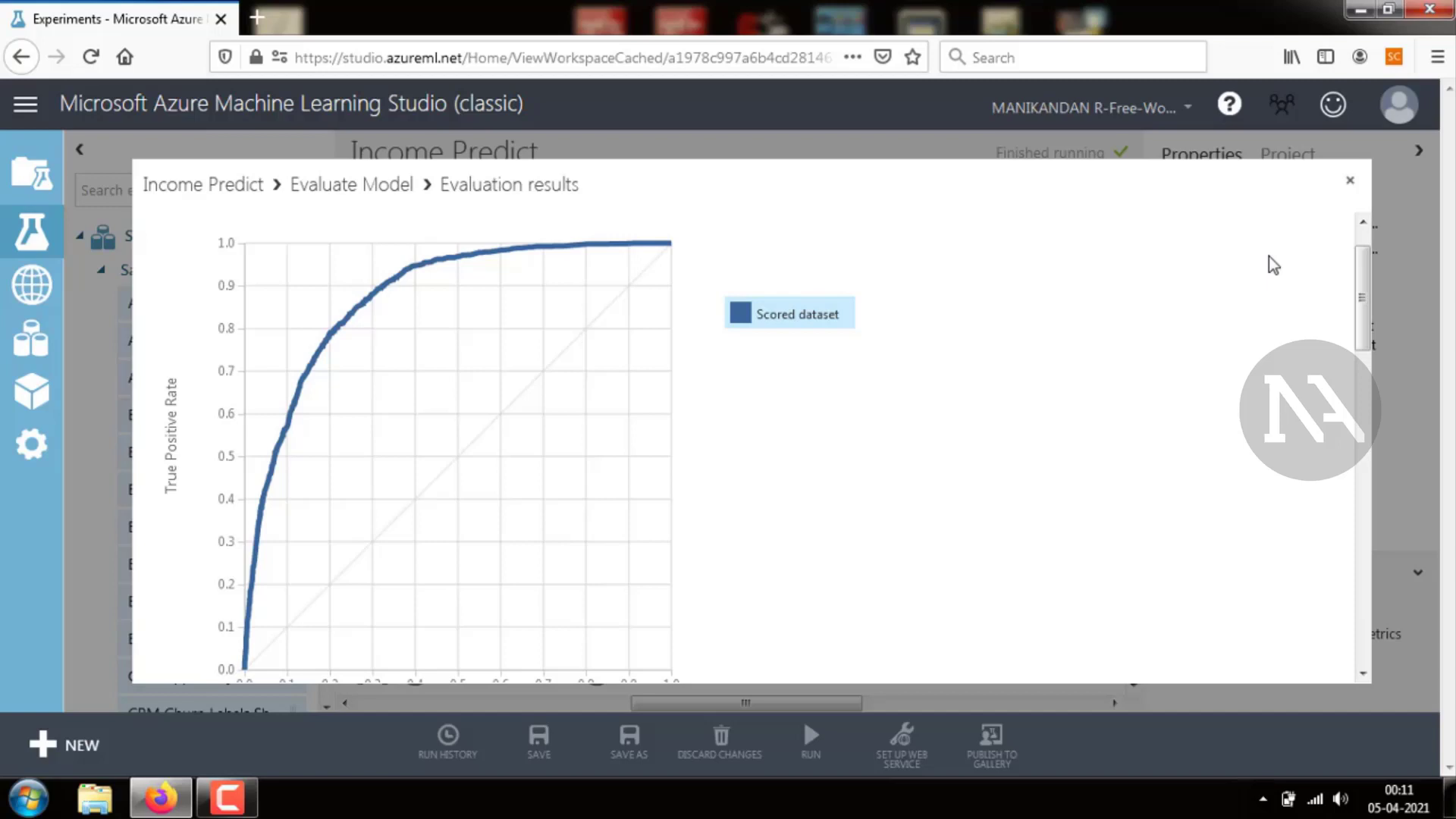
click(1353, 188)
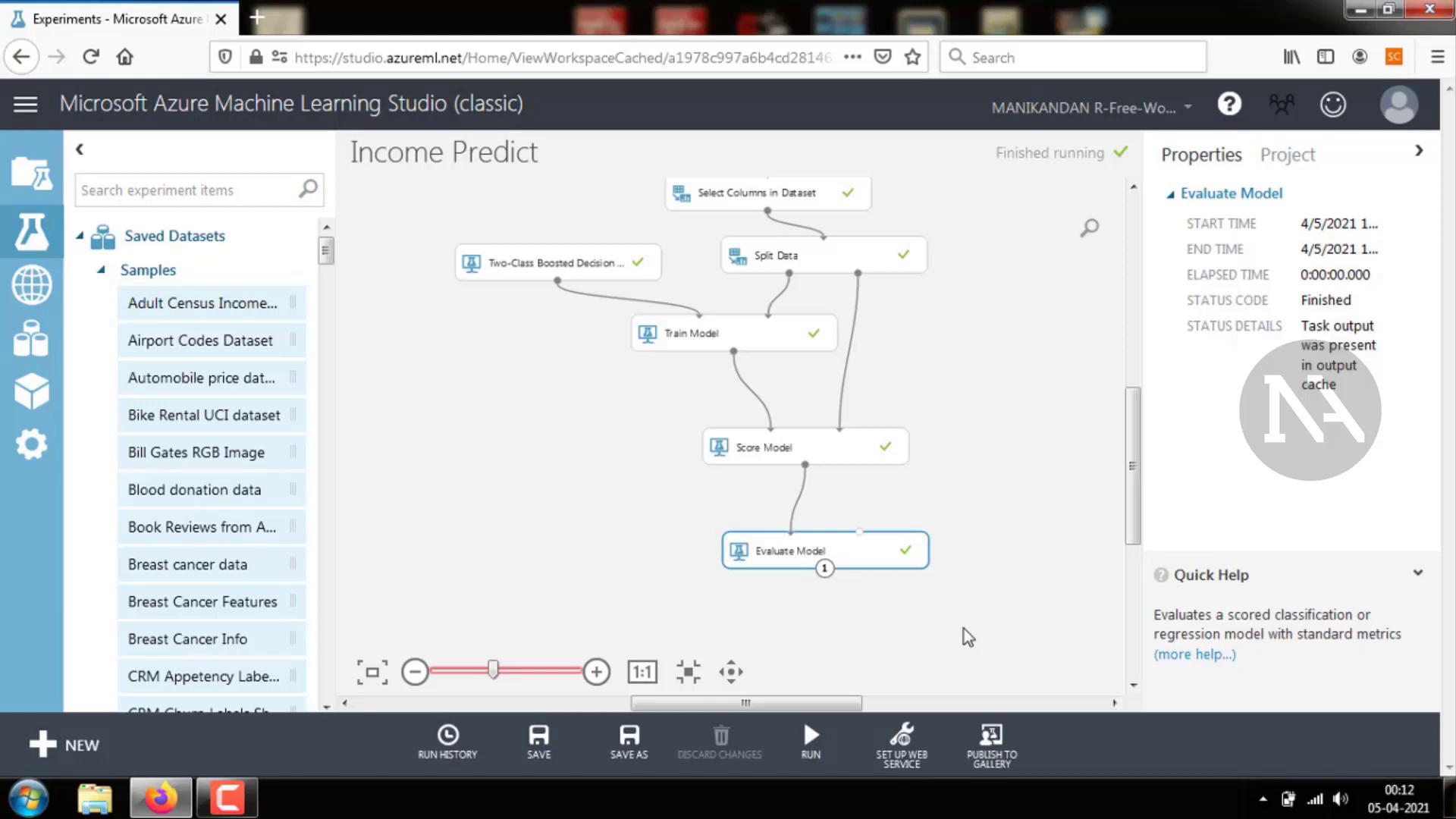
Set up a predictive web service and connect the Web service input directly to Score Model's data input
click(901, 736)
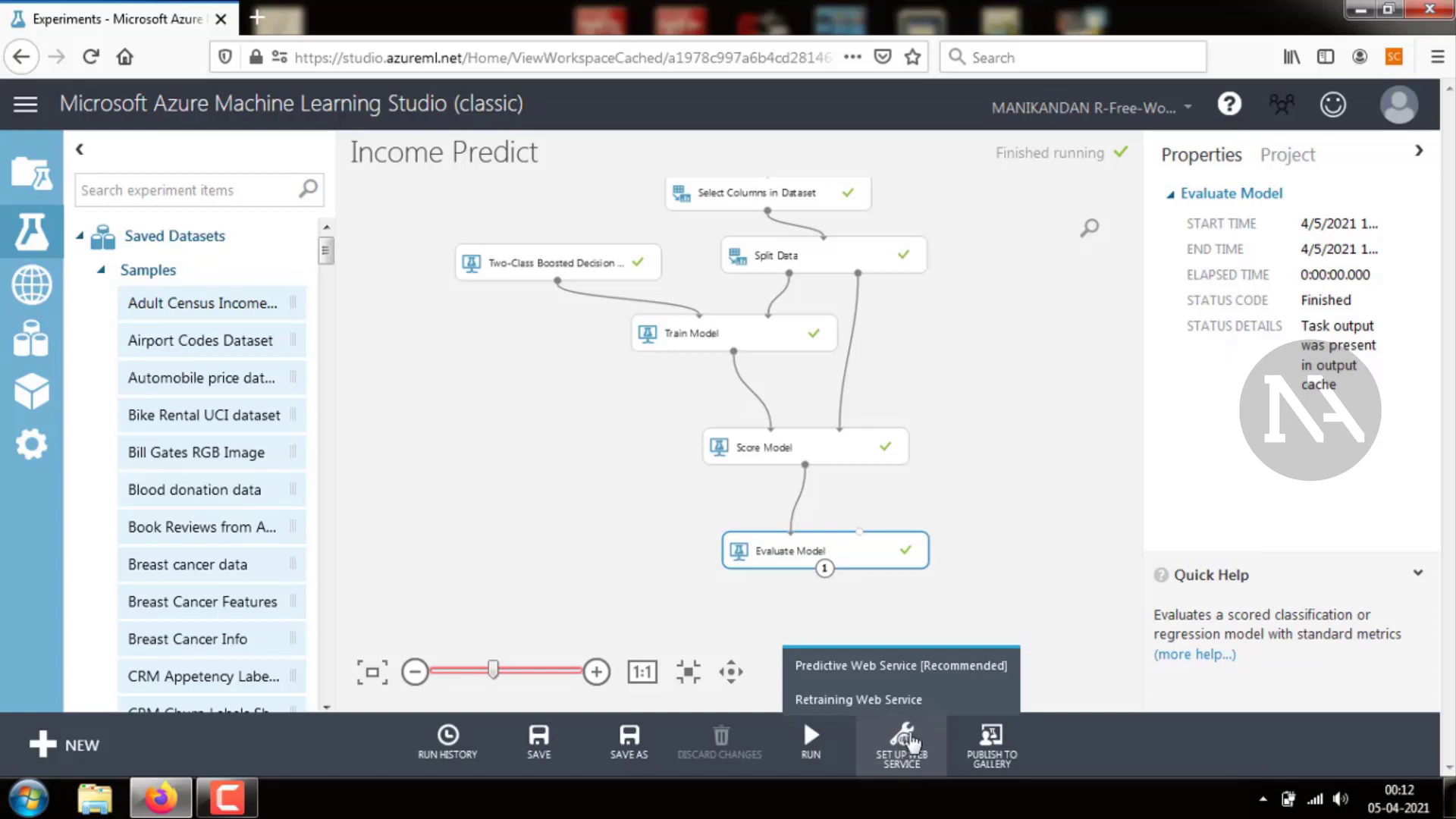
click(917, 667)
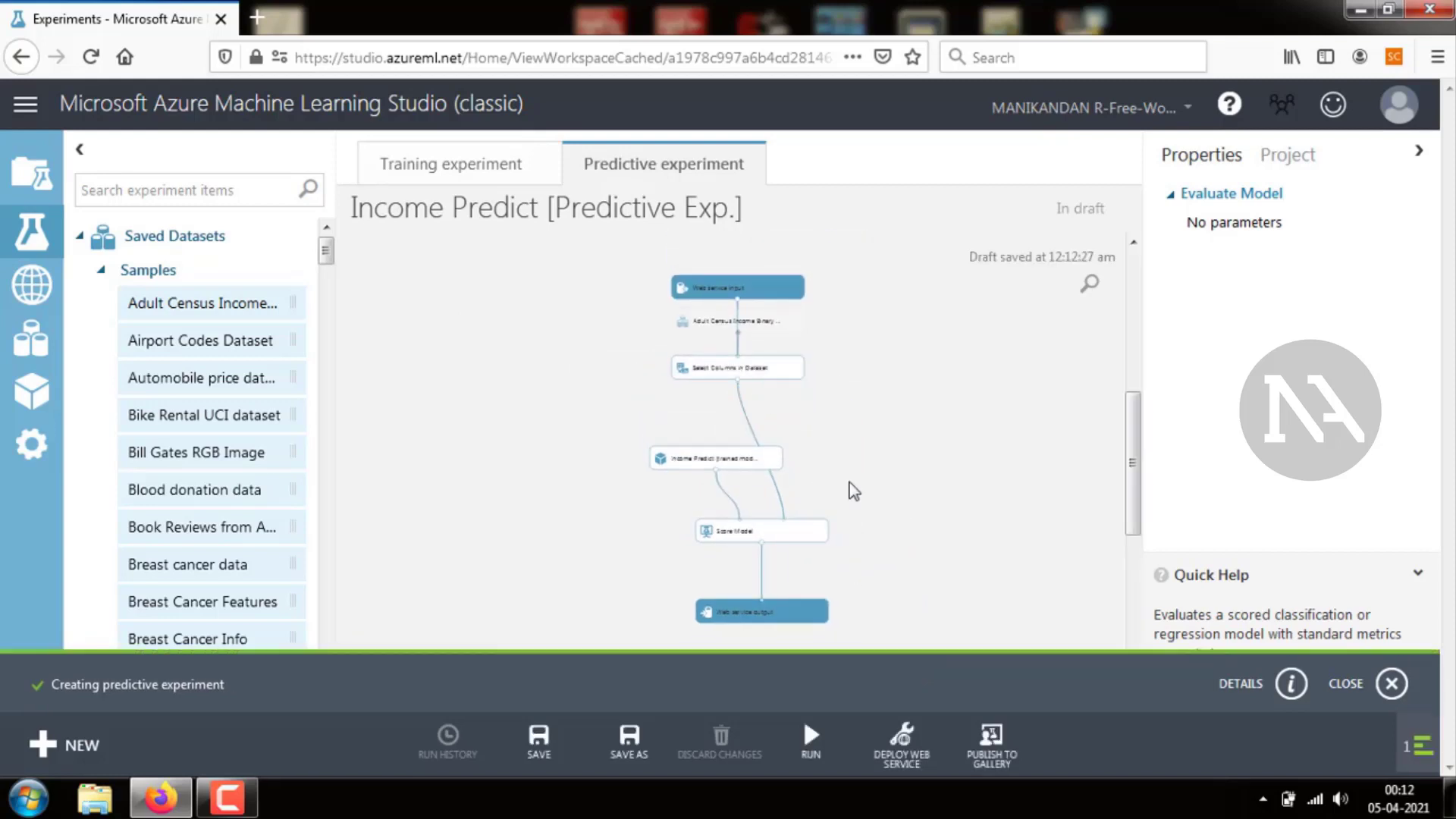
drag(771, 298, 787, 526)
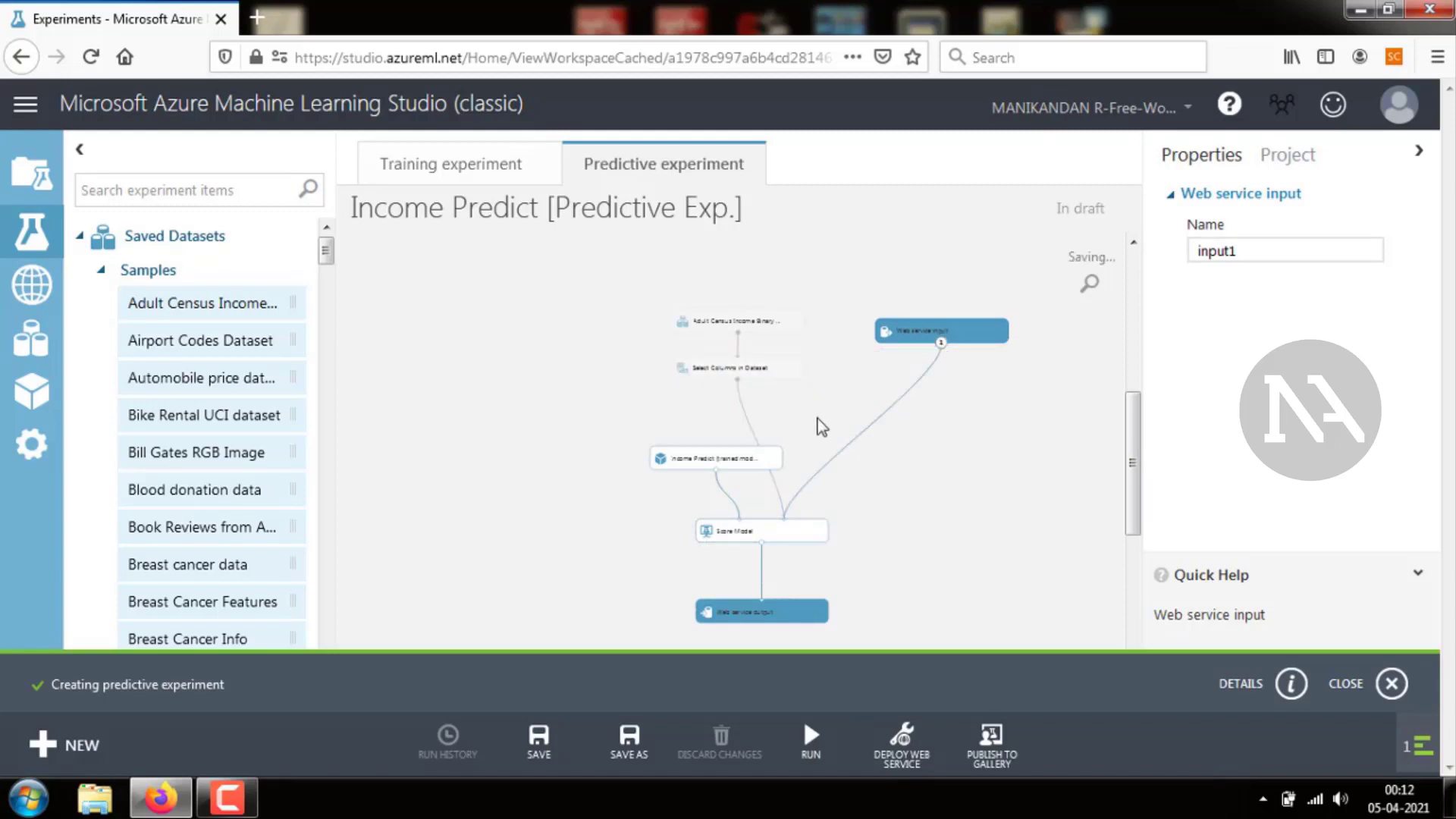
Remove the income column from Select Columns in Dataset's selected columns in the predictive experiment
click(772, 370)
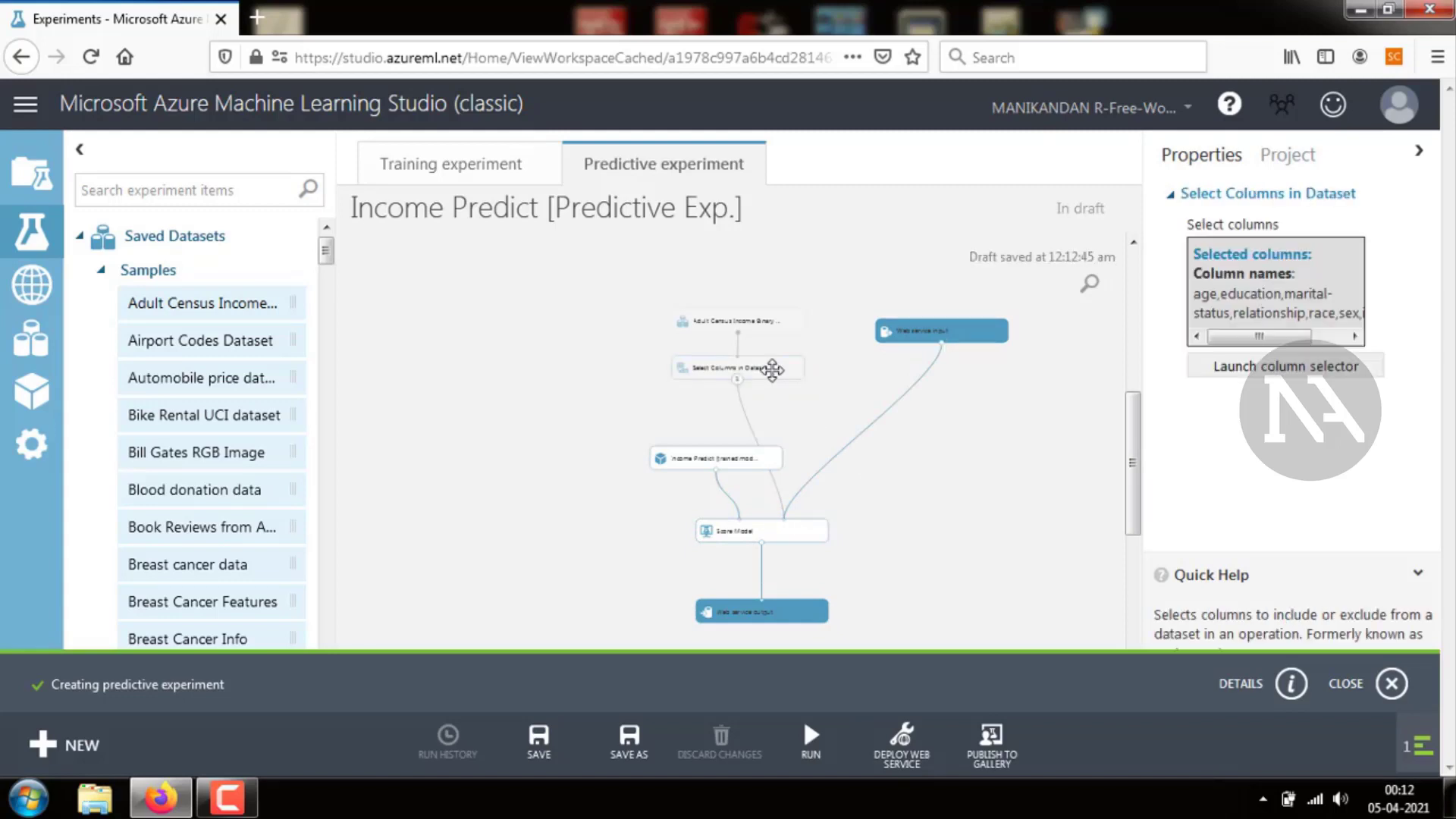
click(1293, 368)
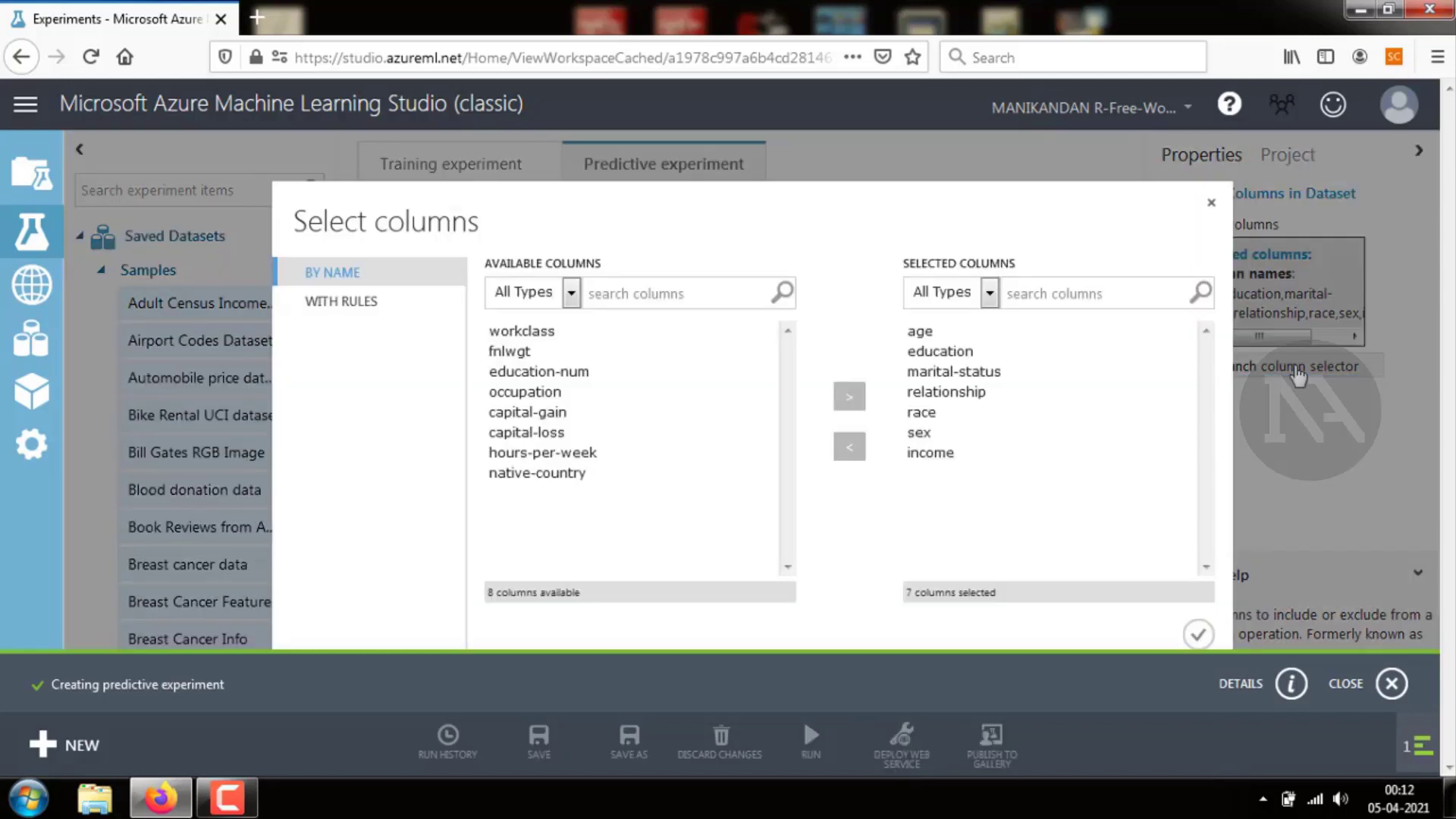
click(922, 452)
click(849, 447)
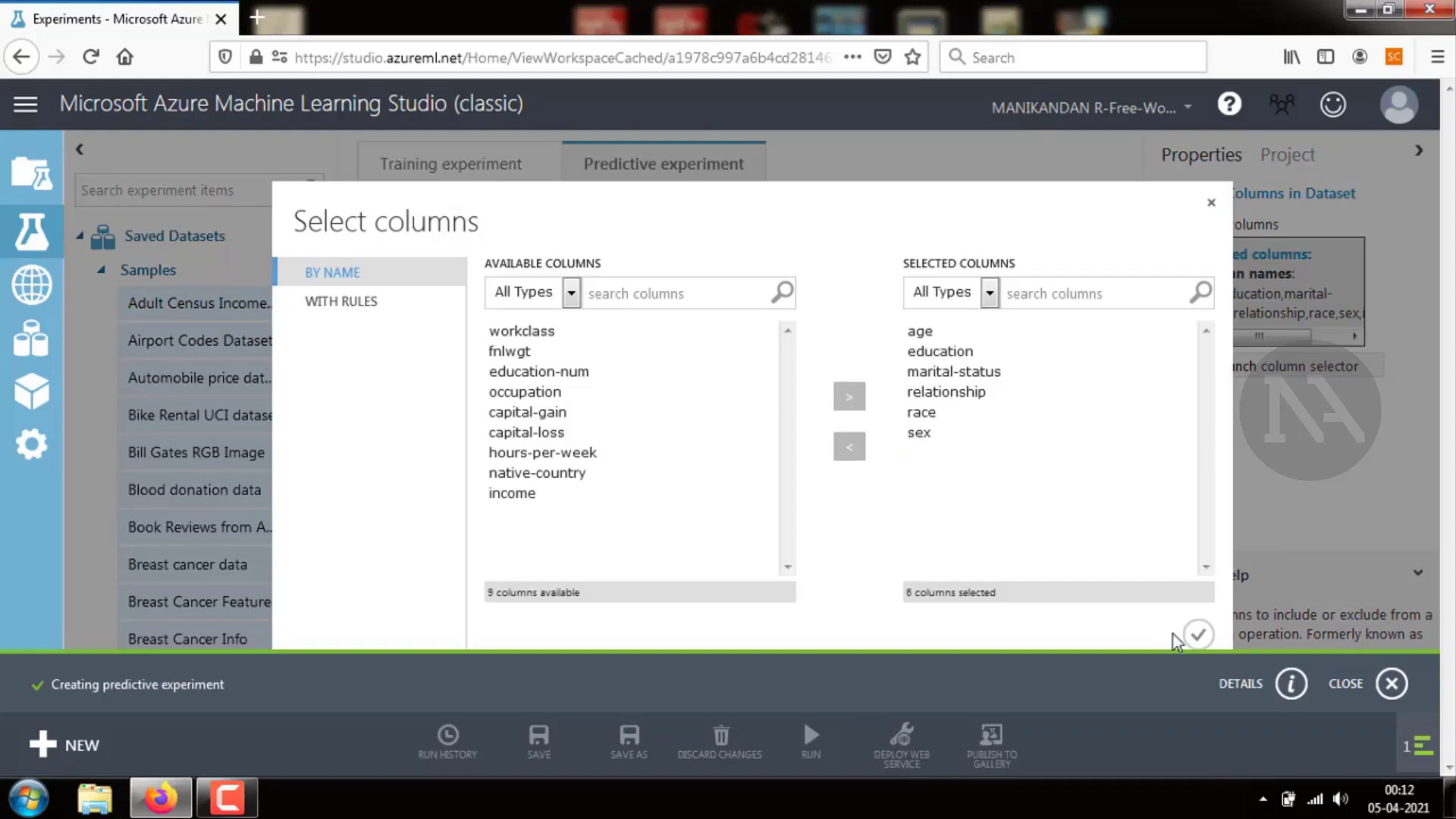
click(1194, 637)
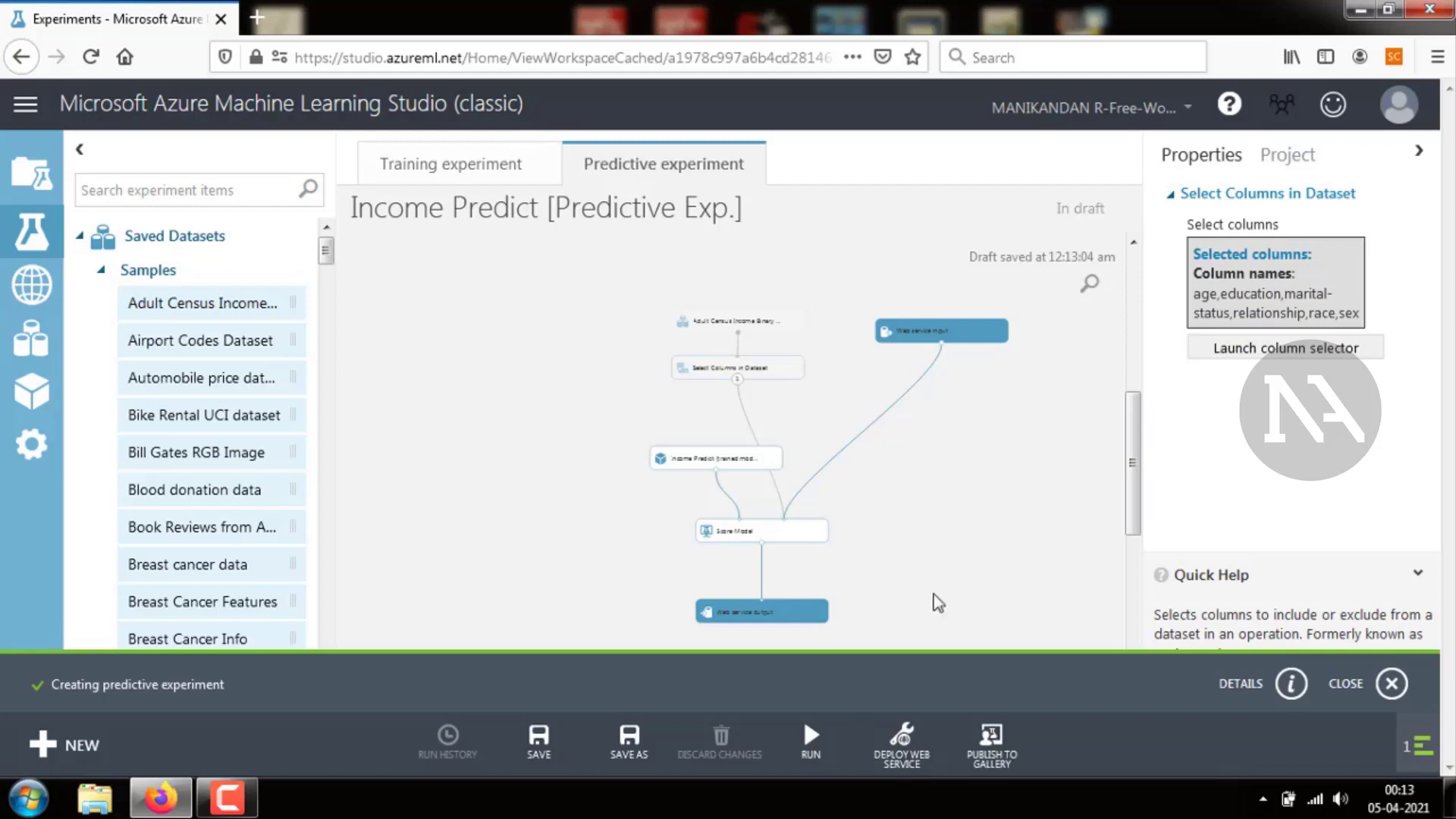
Save and run the predictive experiment
click(547, 751)
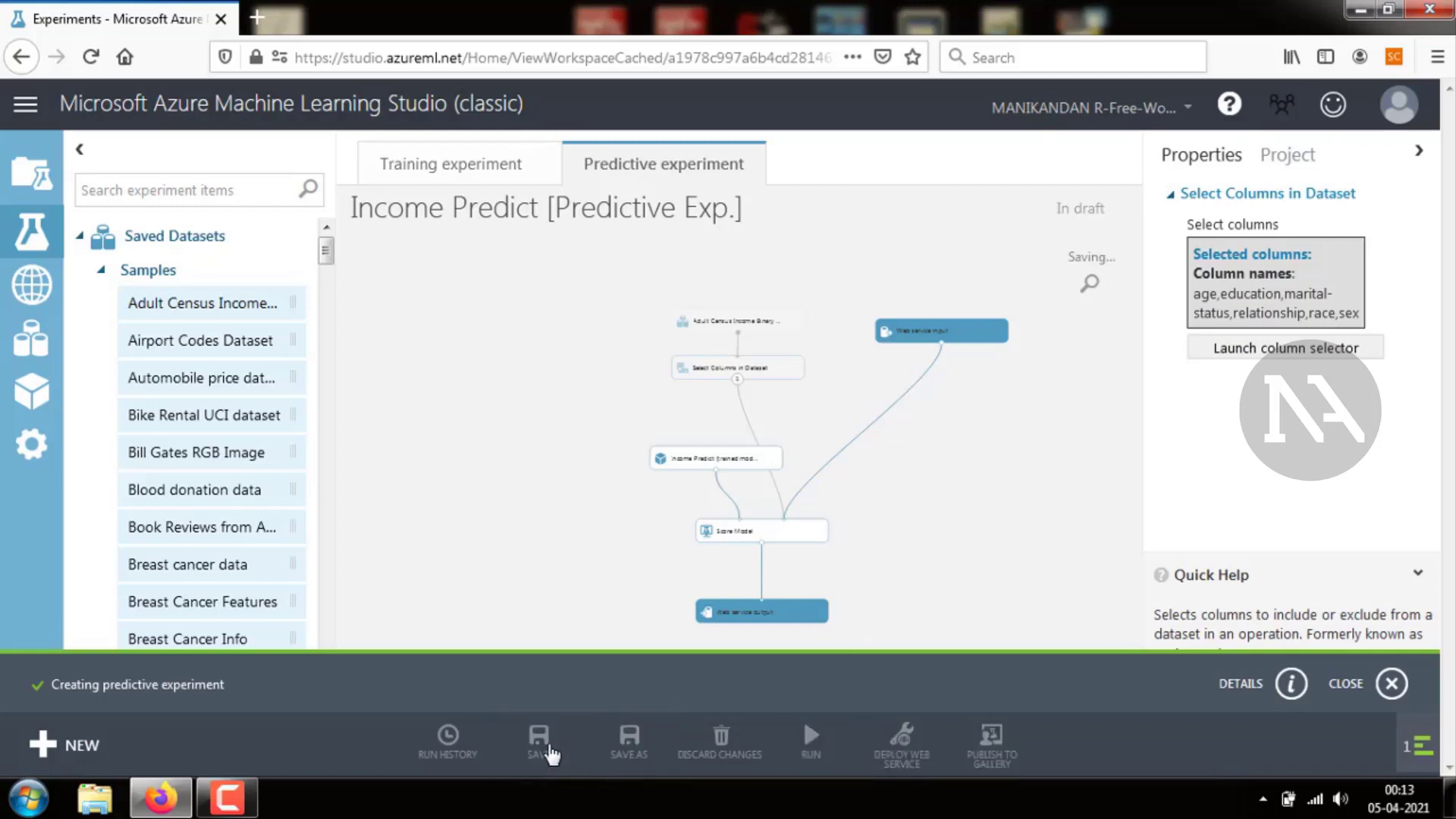
click(813, 742)
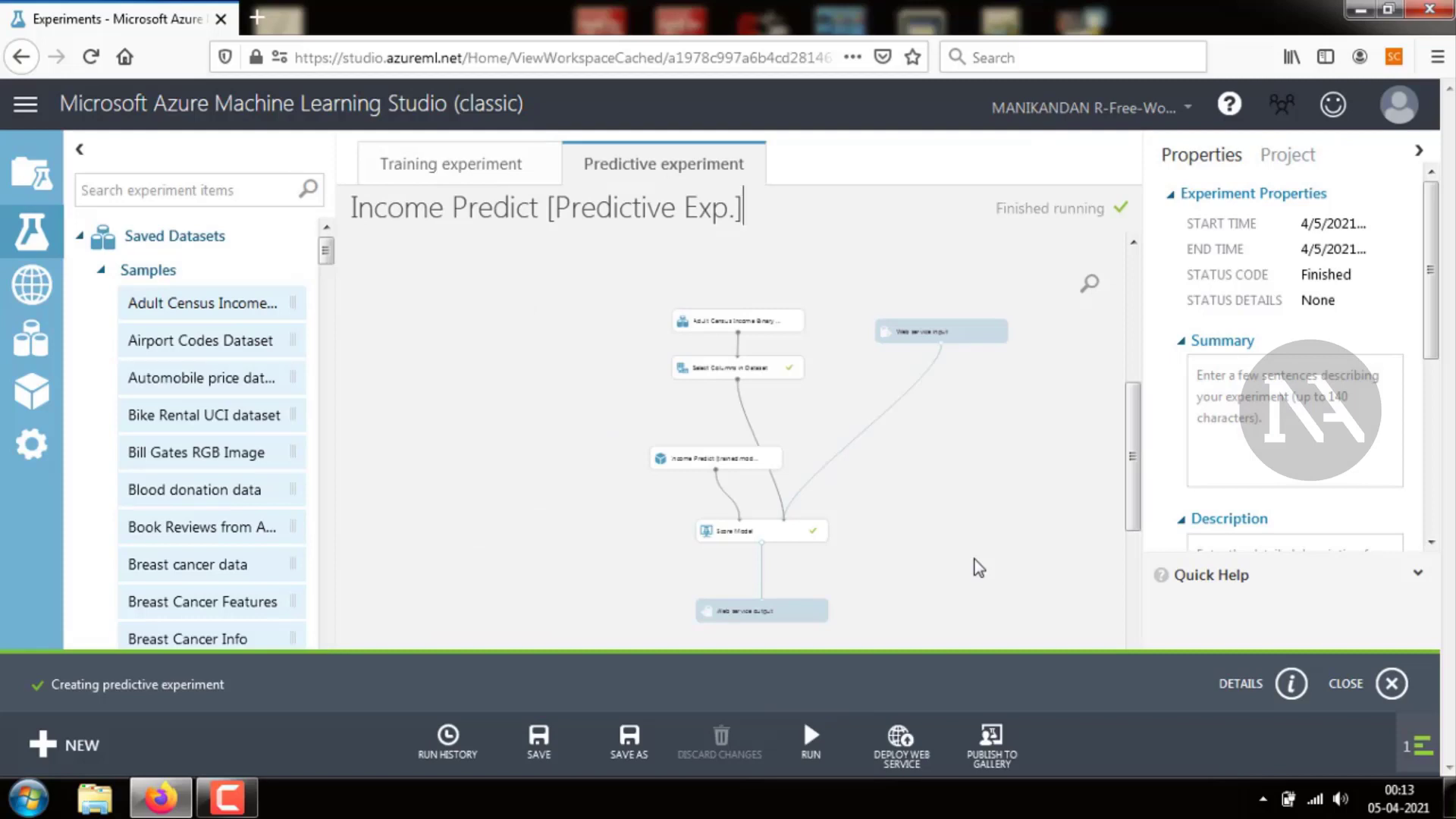
Deploy the predictive experiment as a web service and open its request/response test form
click(913, 734)
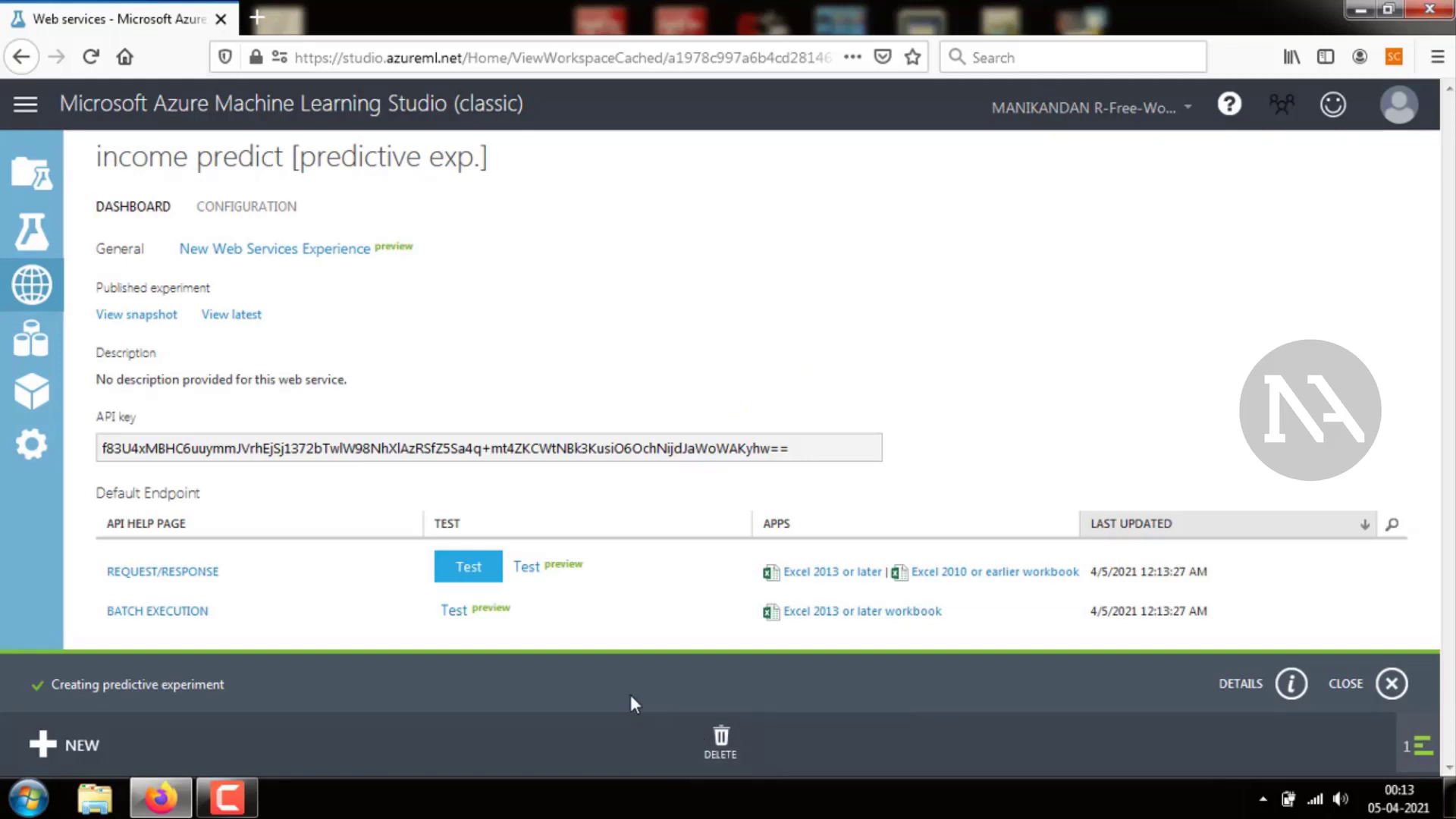
click(466, 566)
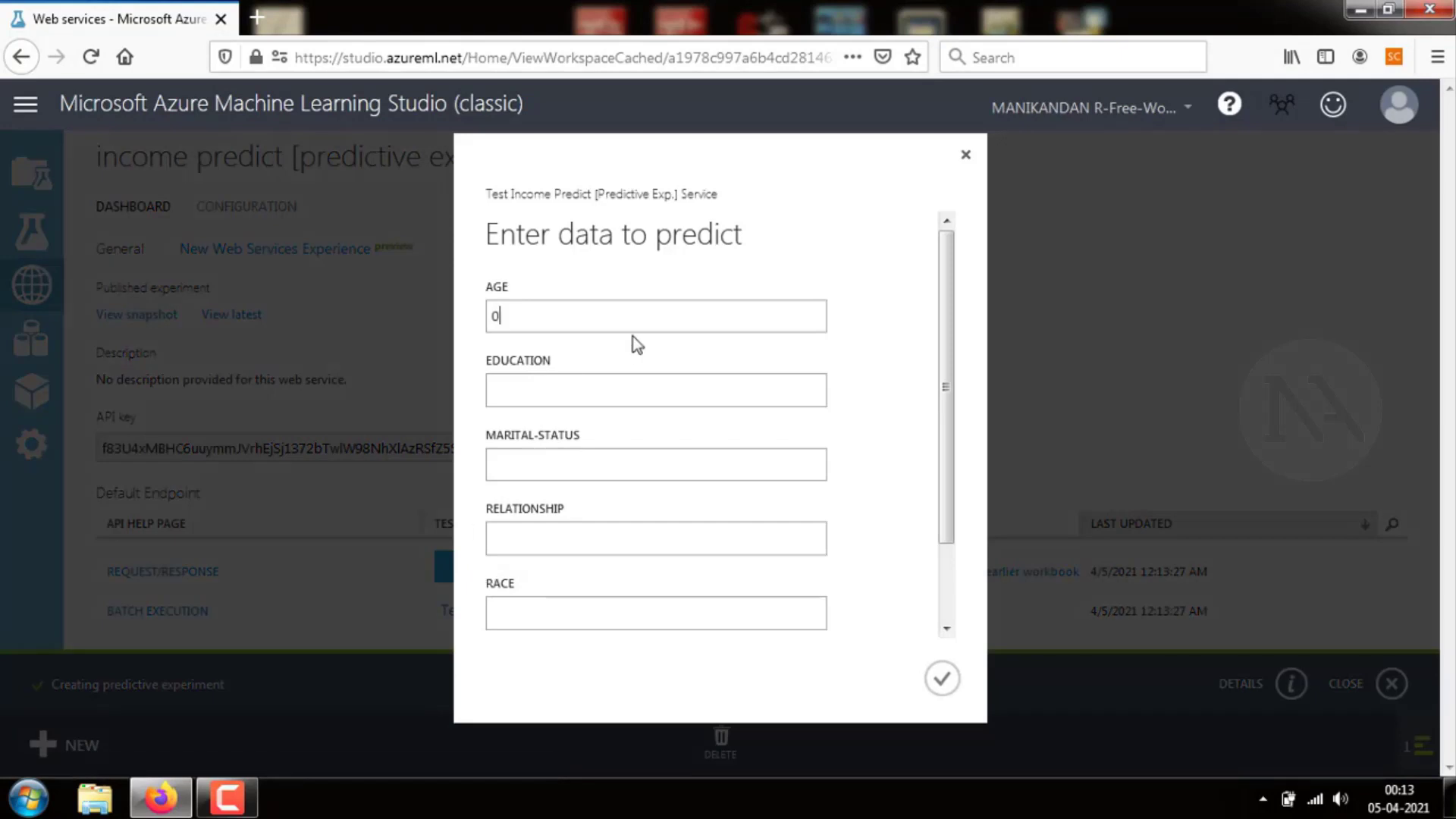
Enter age 44 and education Doctorate in the test form
key(BackSpace)
text(44)
click(610, 389)
text(D)
key(BackSpace)
text(Doctorate)
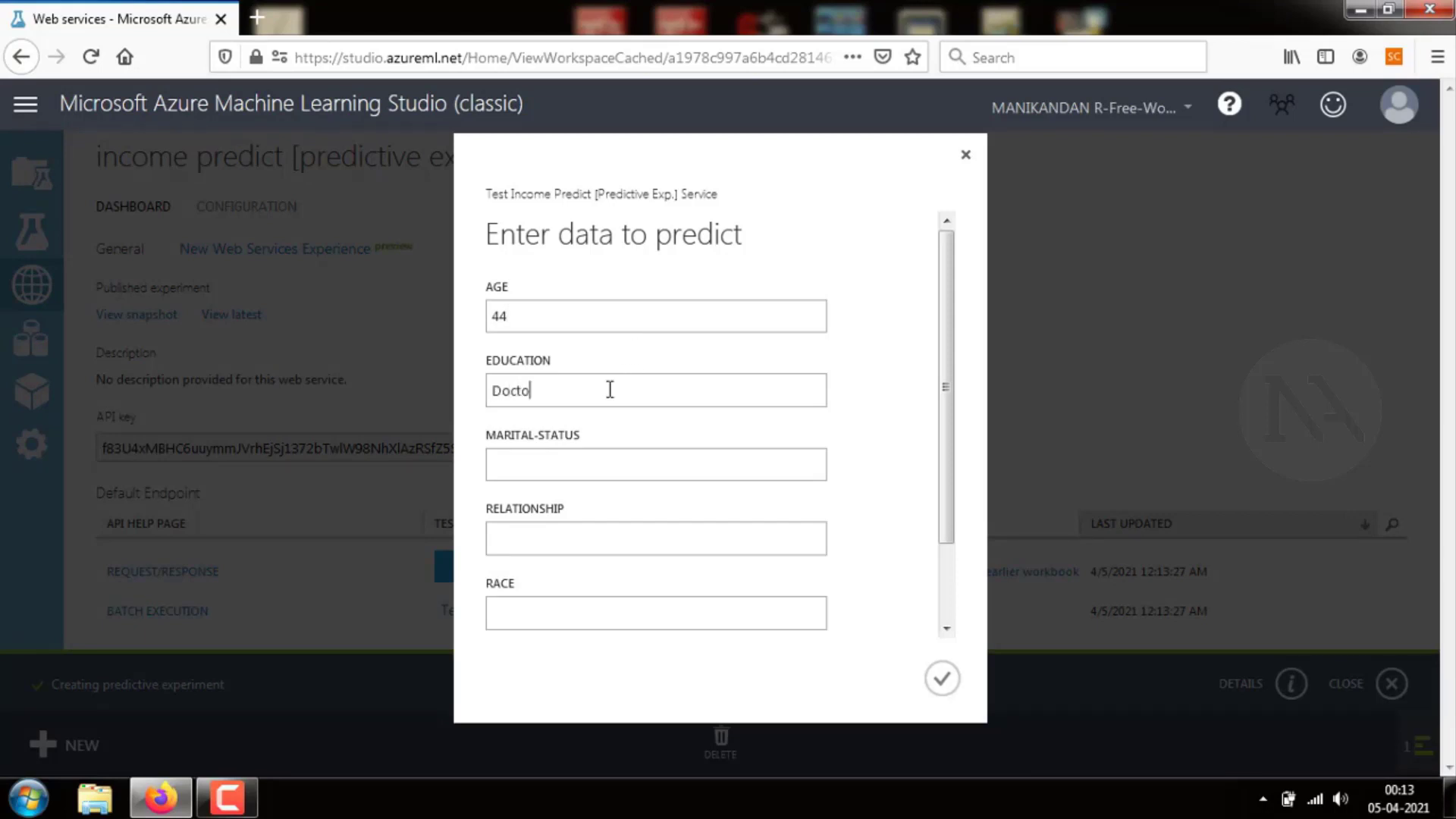
Fill in marital status Married-civ-Spouse, relationship Own child and race White in the test form
click(570, 461)
text(Married-civ-spouse)
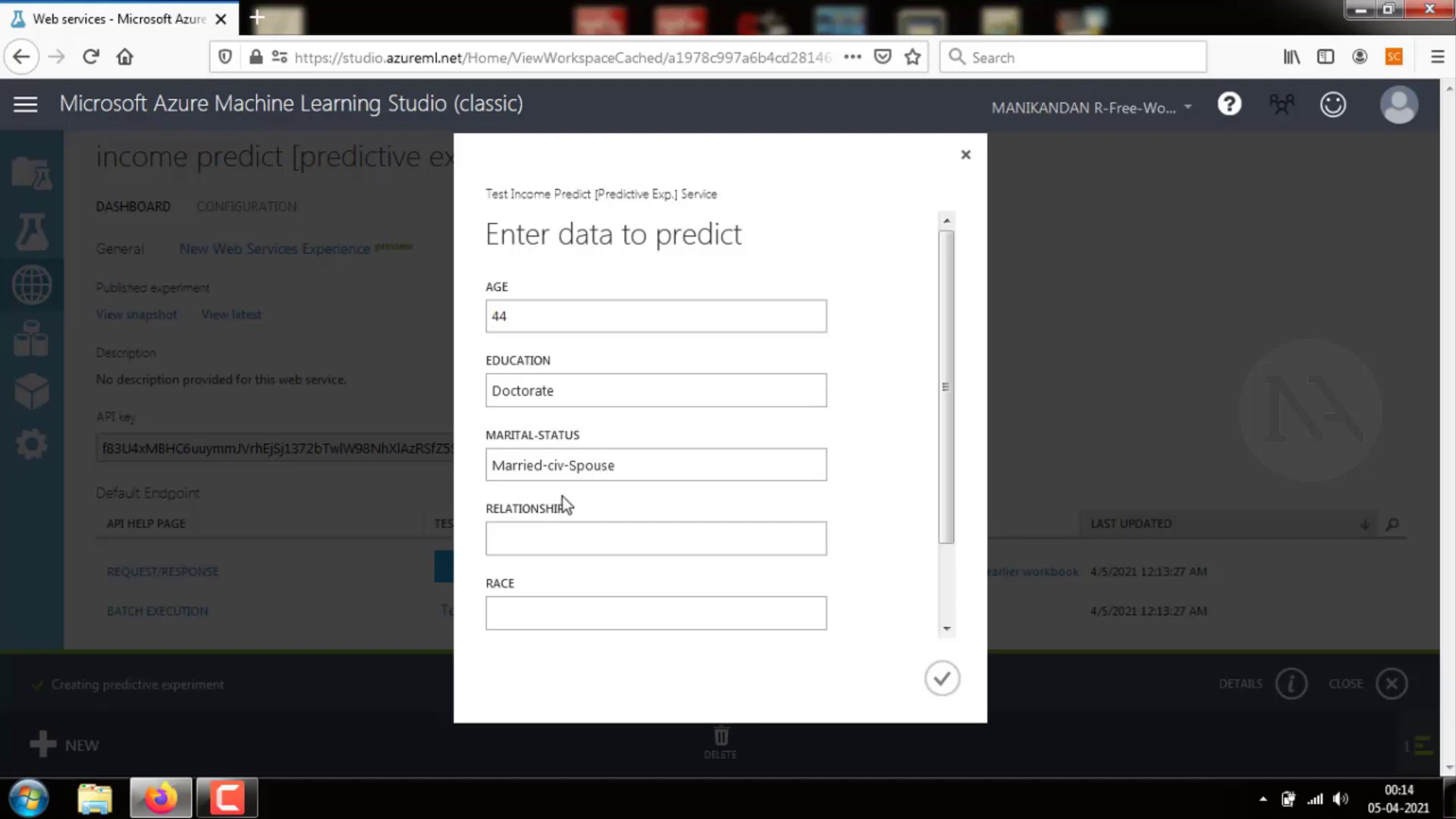
click(564, 533)
text(Own child)
click(543, 617)
text(Whj)
text(ite)
Enter sex Male and submit the test prediction request
drag(945, 533, 783, 631)
click(767, 611)
text(<M)
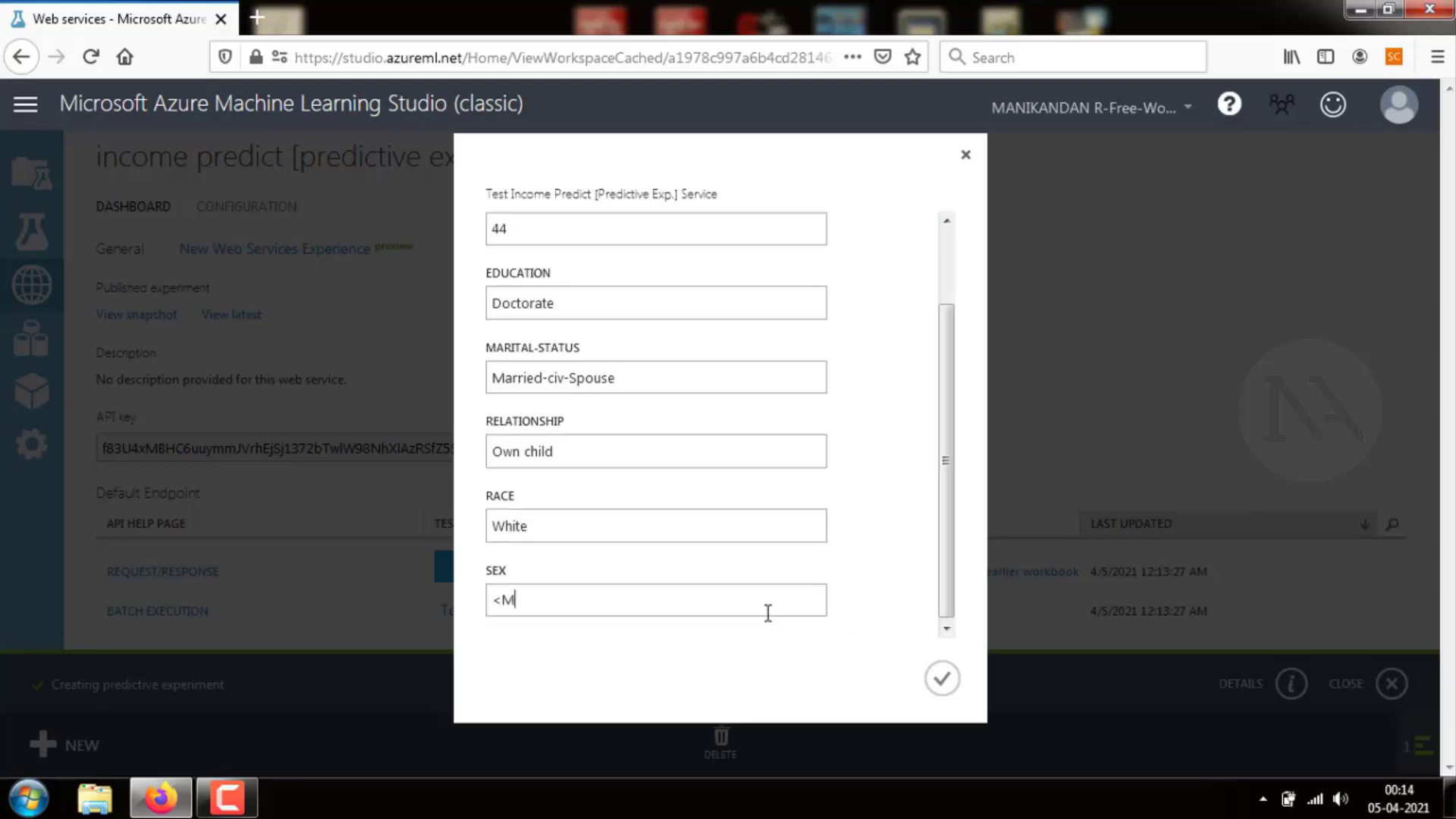
key(BackSpace)
key(BackSpace)
text(Male)
click(942, 680)
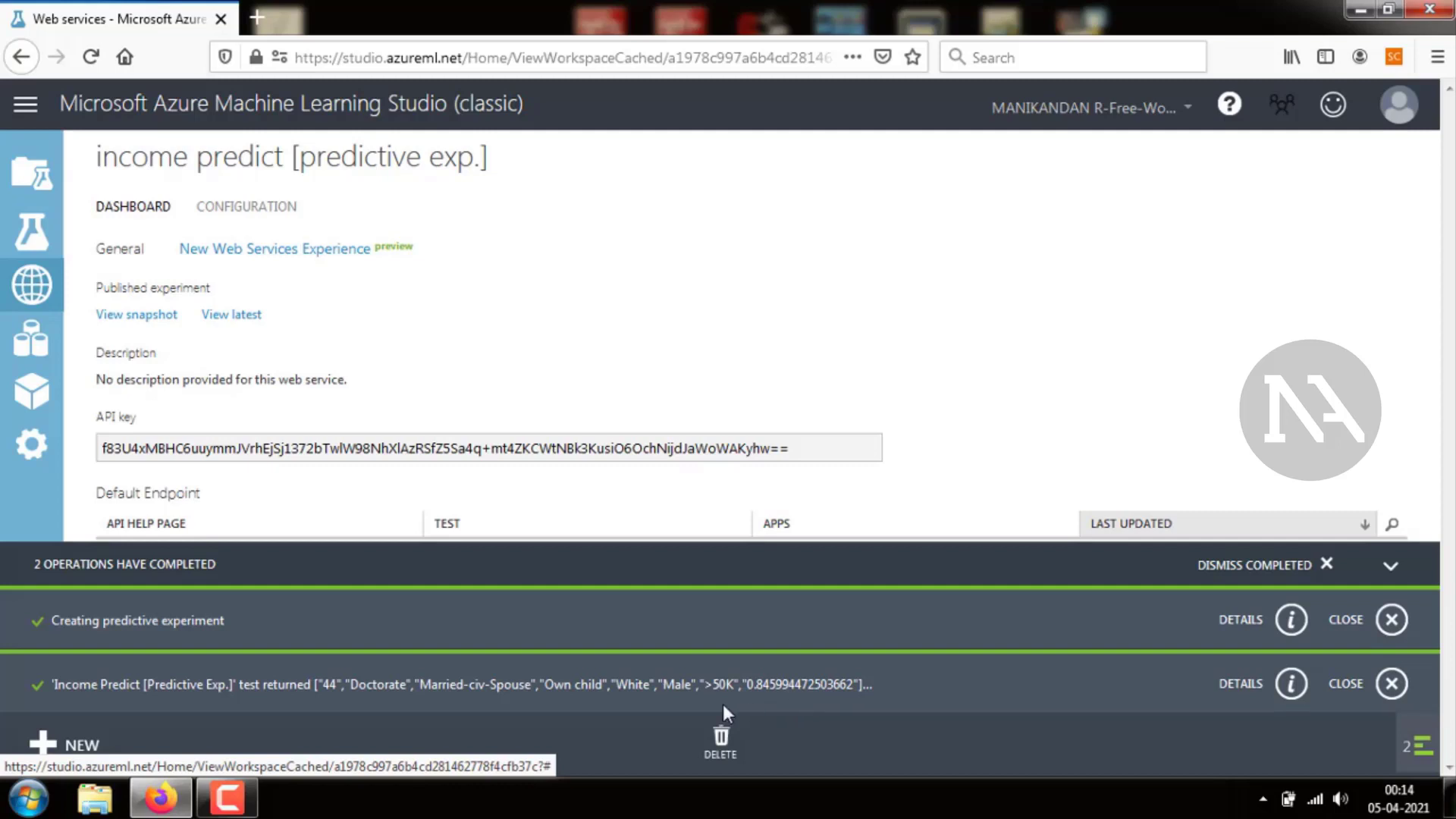
Dismiss both completed operation notifications
click(1391, 617)
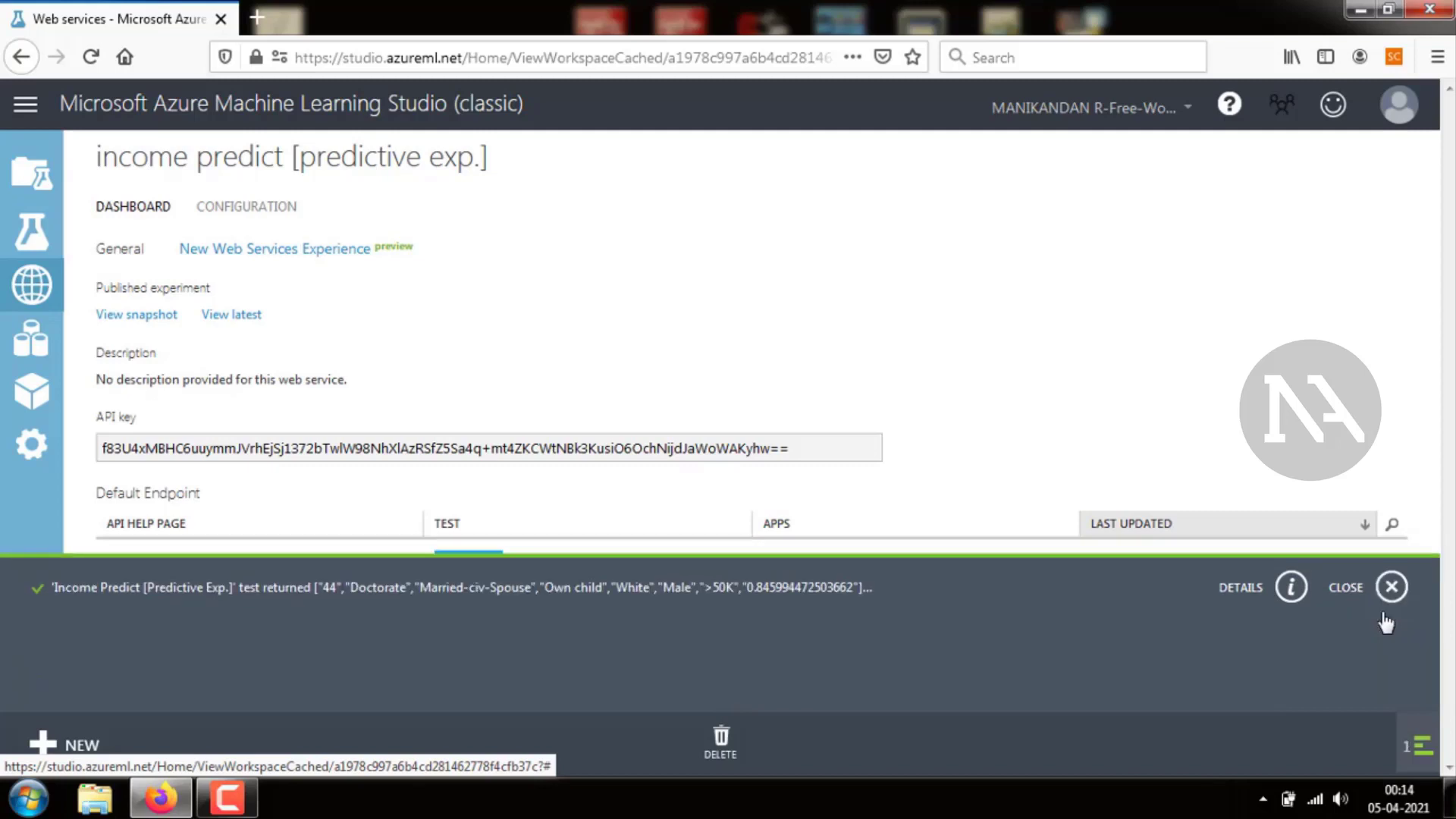
click(1391, 683)
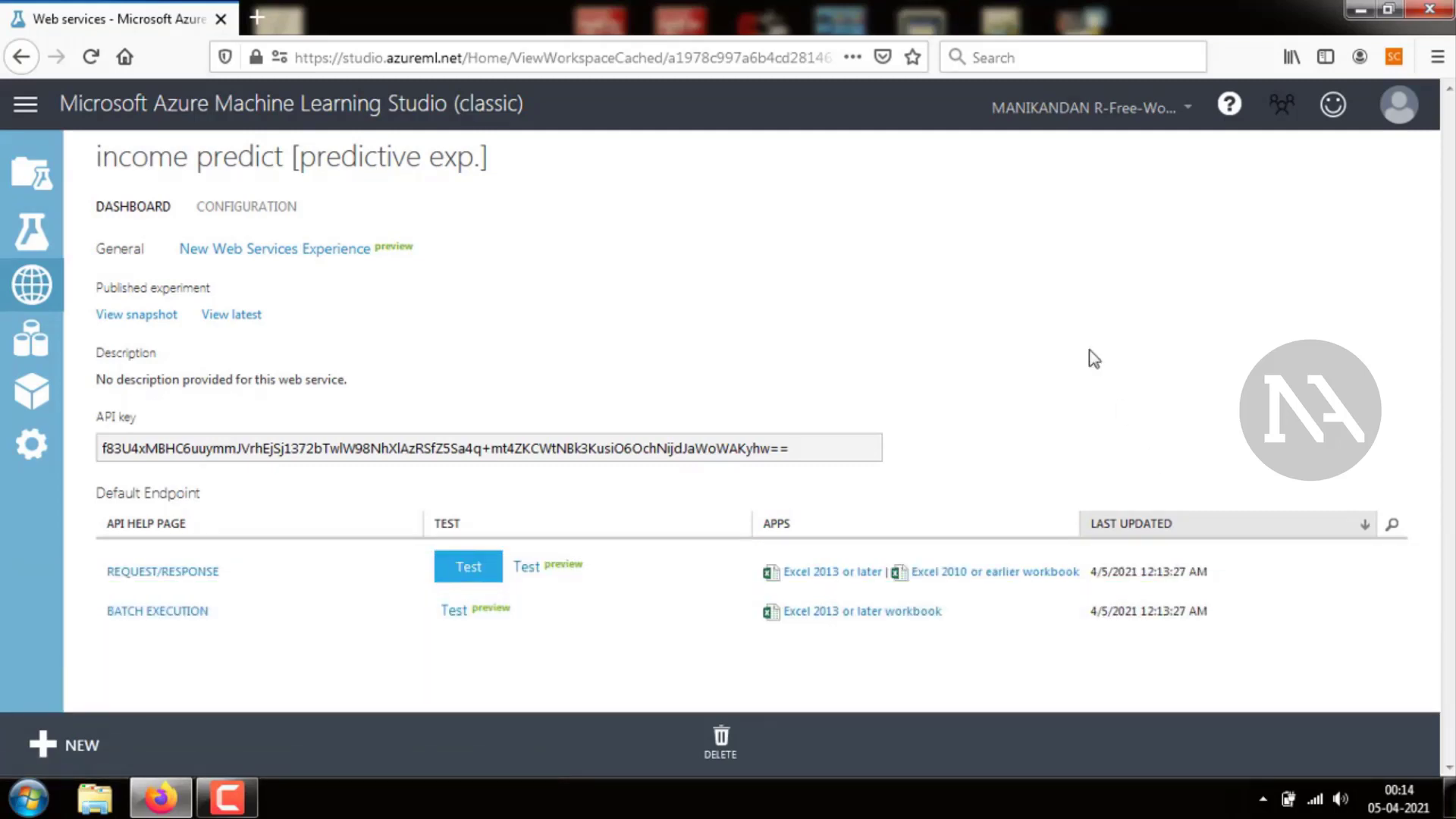